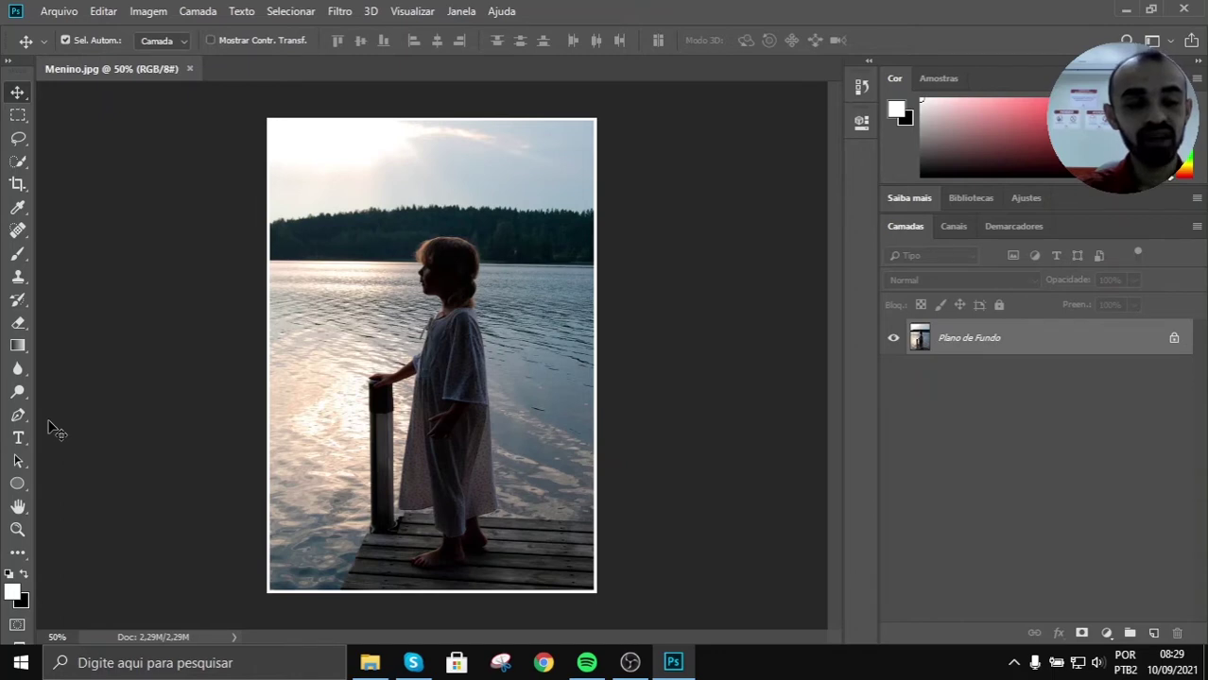
Step: Using the standard Pen tool, start a straight-segment path from the water at lower left, up and over the child's head
{"action": "key", "text": "p"}
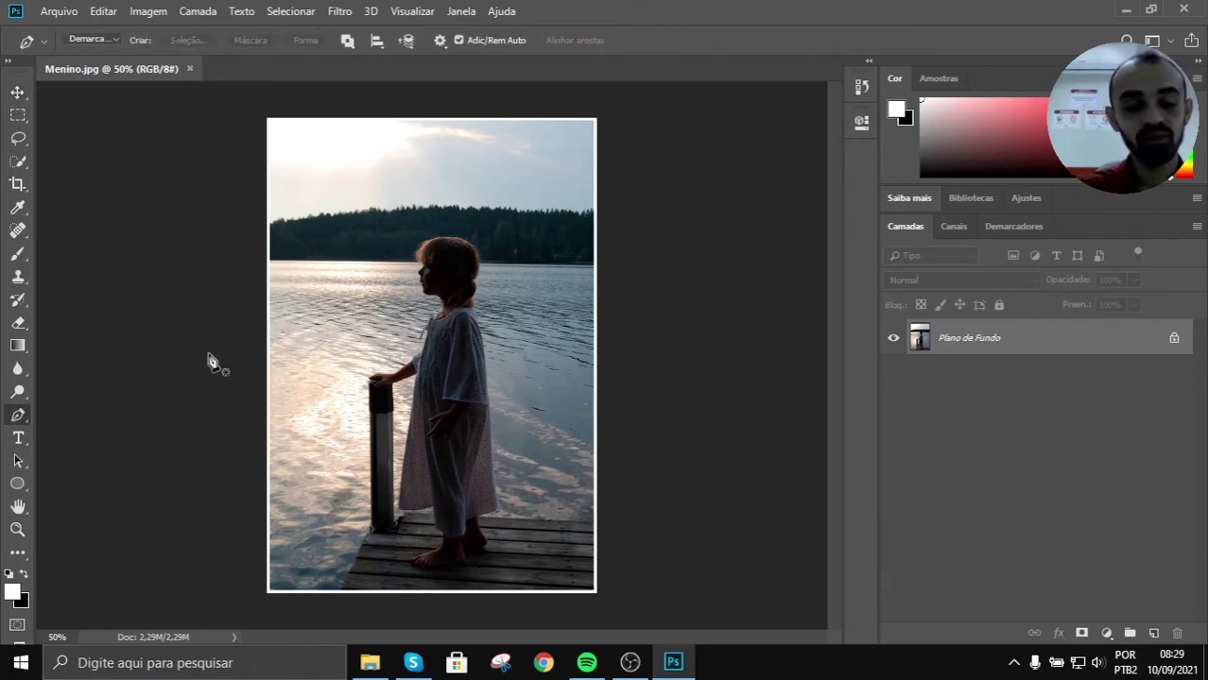
{"action": "right_click", "coordinate": [19, 418]}
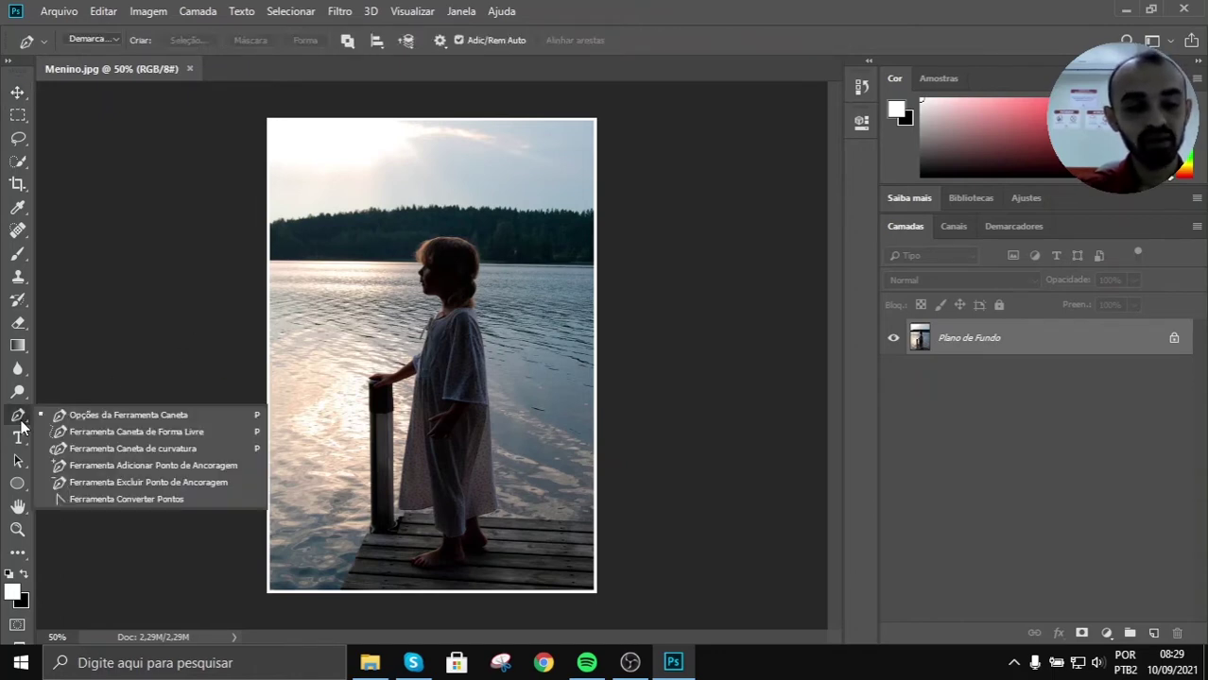
{"action": "left_click", "coordinate": [182, 417]}
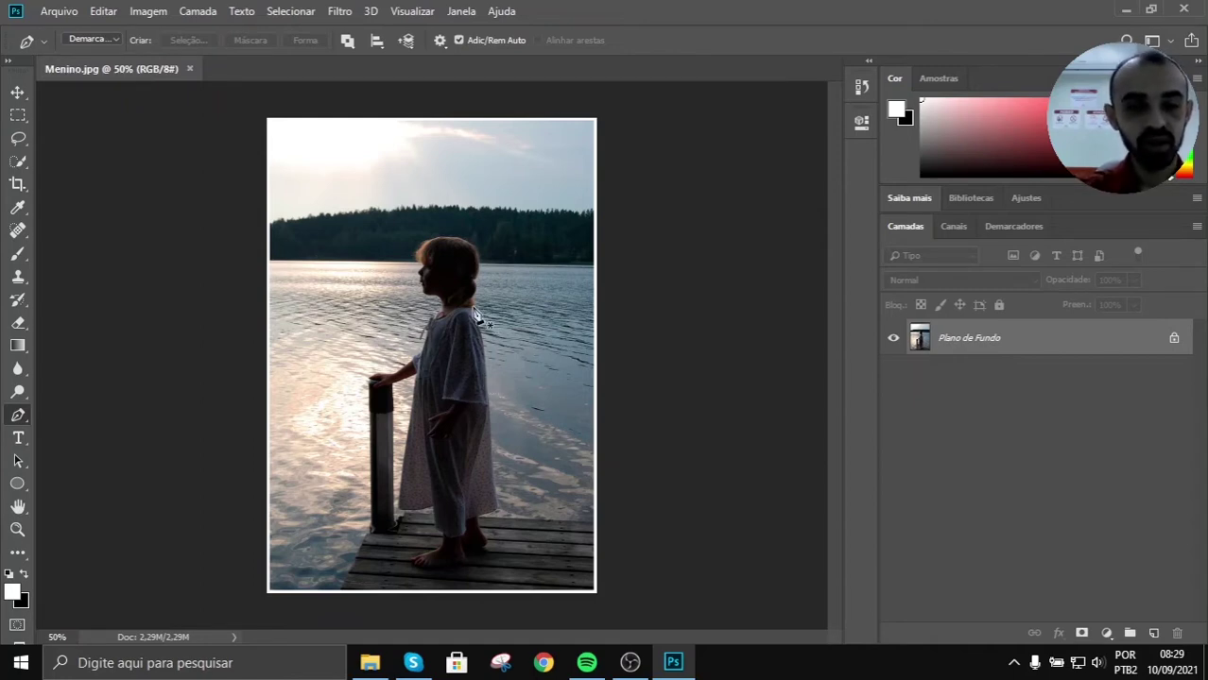
{"action": "left_click", "coordinate": [294, 495]}
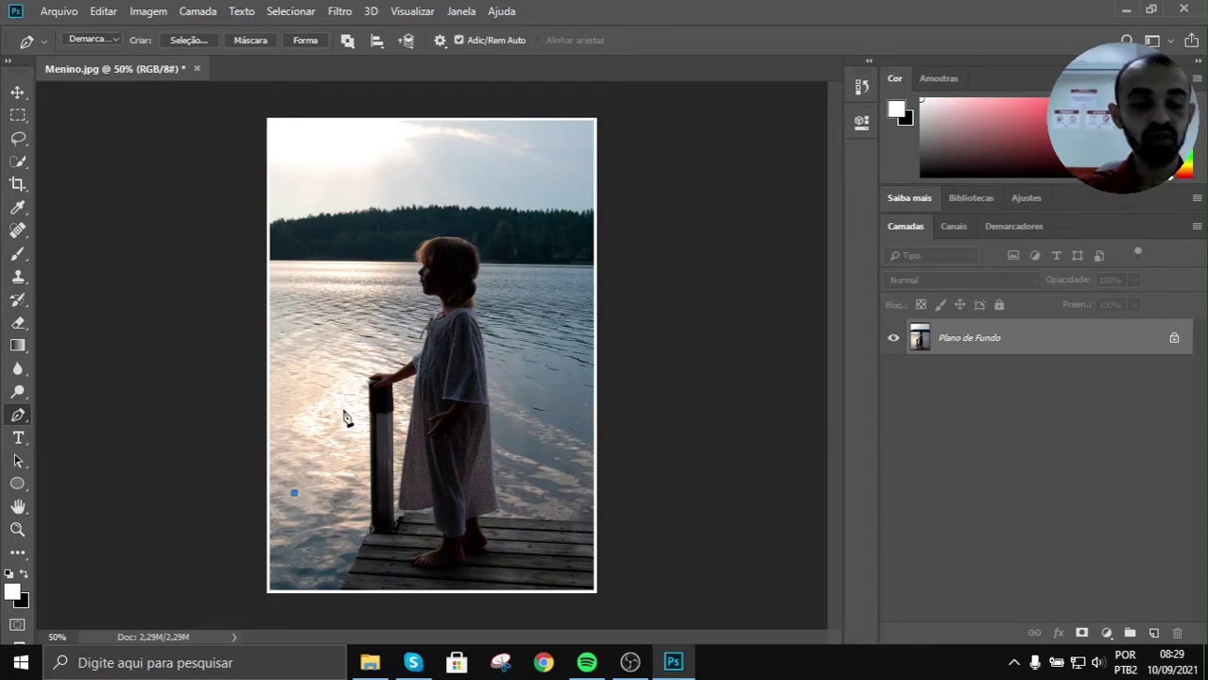
{"action": "left_click", "coordinate": [331, 352]}
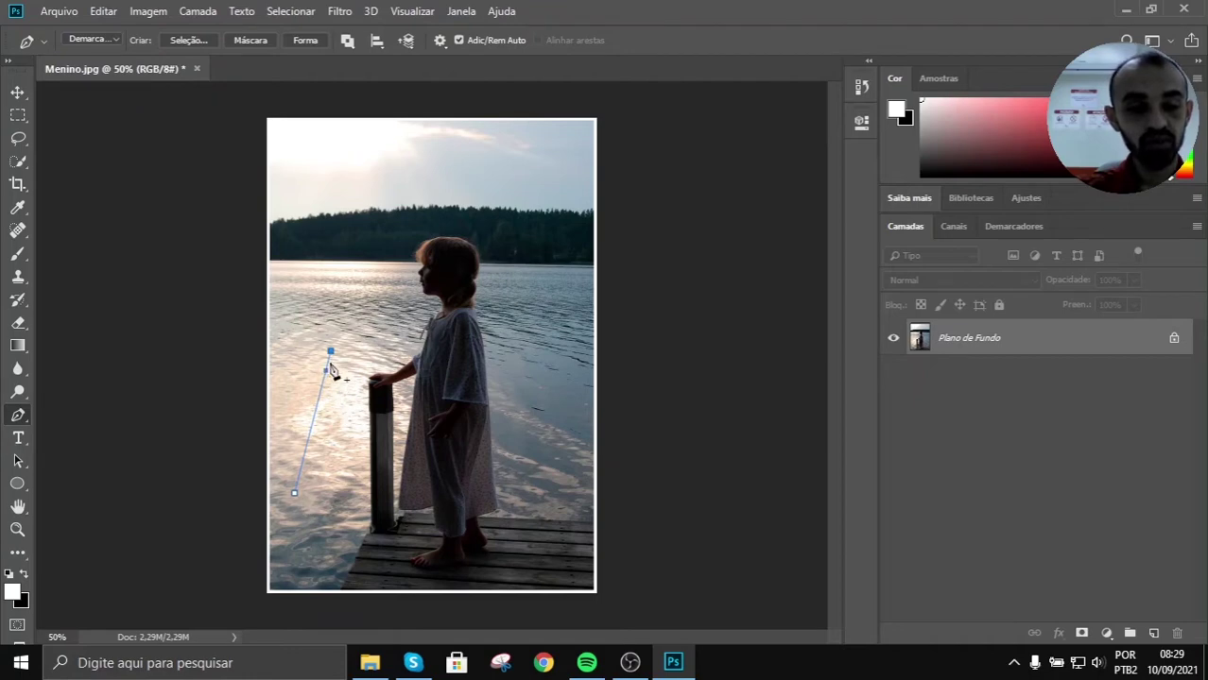
{"action": "left_click", "coordinate": [339, 268]}
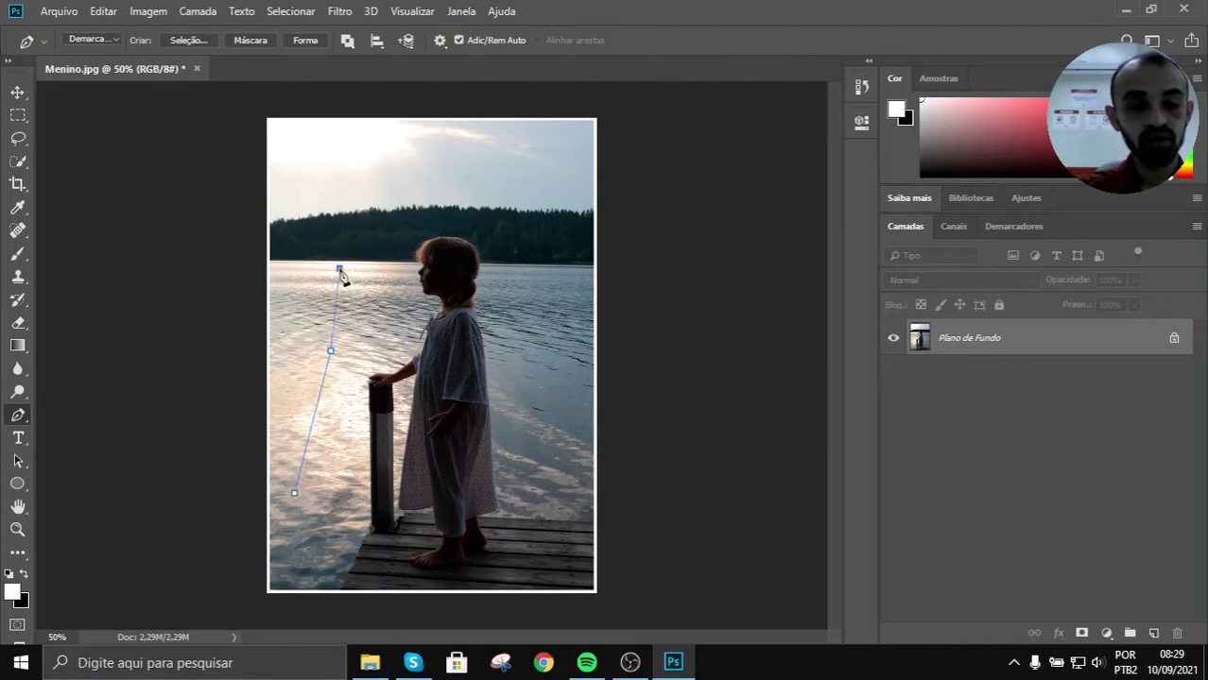
{"action": "left_click", "coordinate": [377, 221]}
{"action": "left_click", "coordinate": [489, 236]}
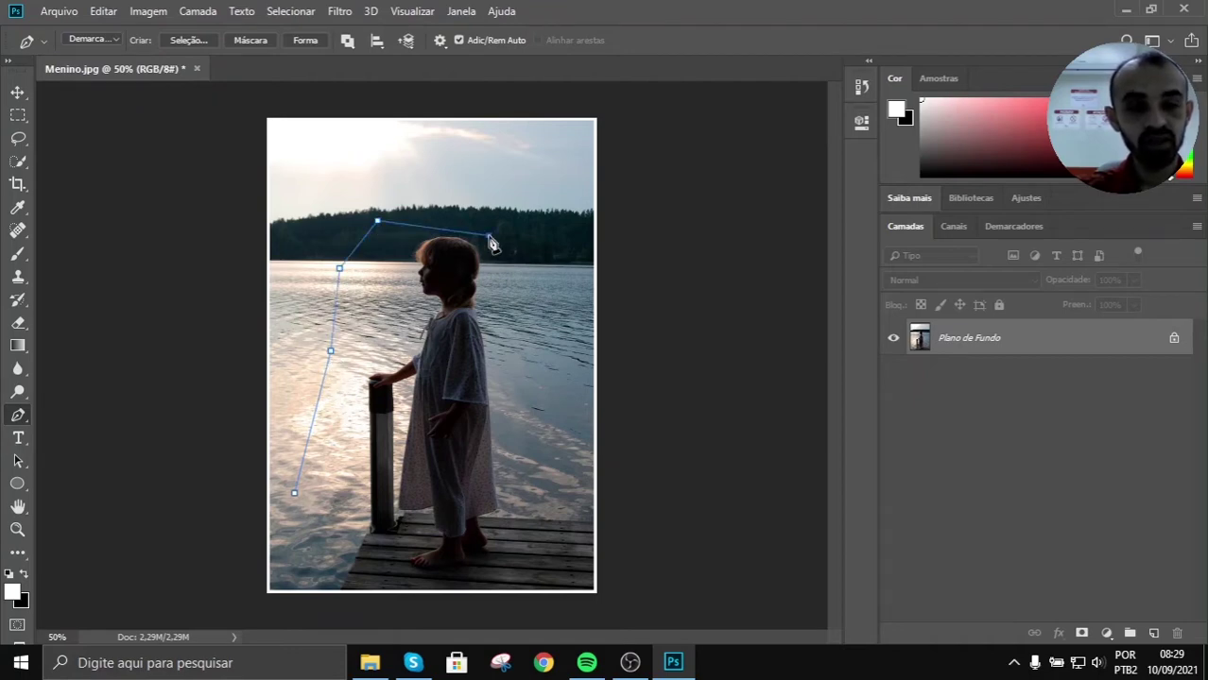
{"action": "left_click", "coordinate": [523, 289]}
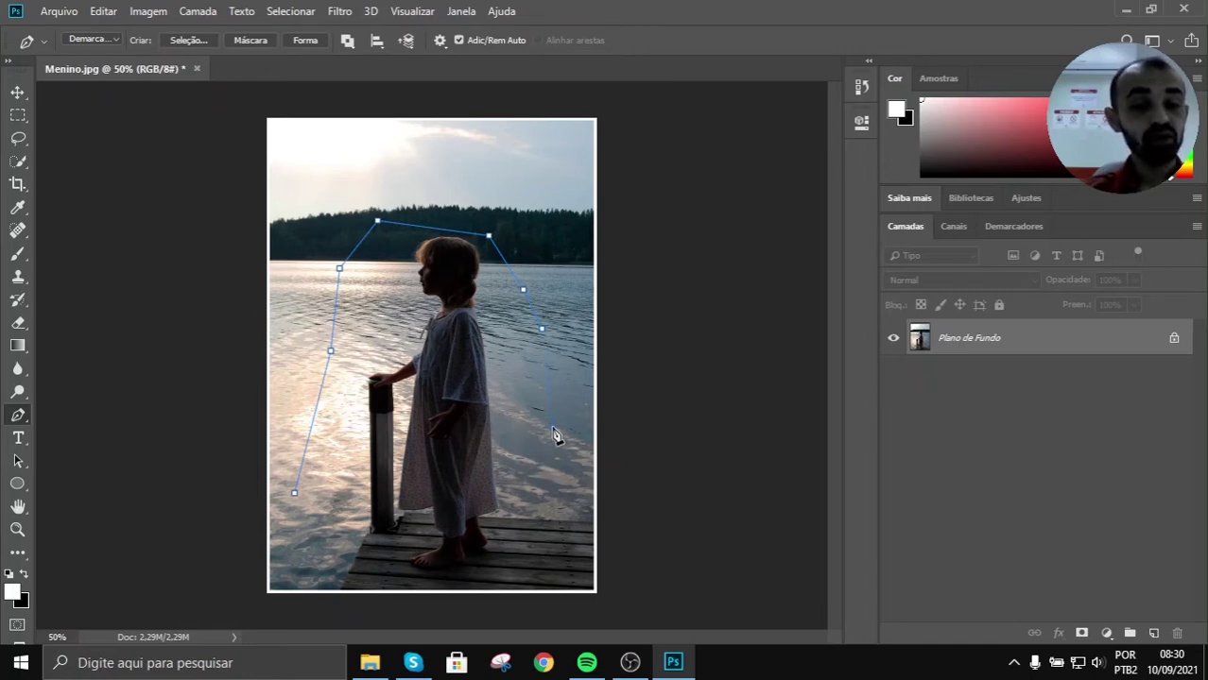
Step: Continue the straight-segment path down the child's right side and along the dock edge, and close it at its first anchor point
{"action": "left_click", "coordinate": [553, 427]}
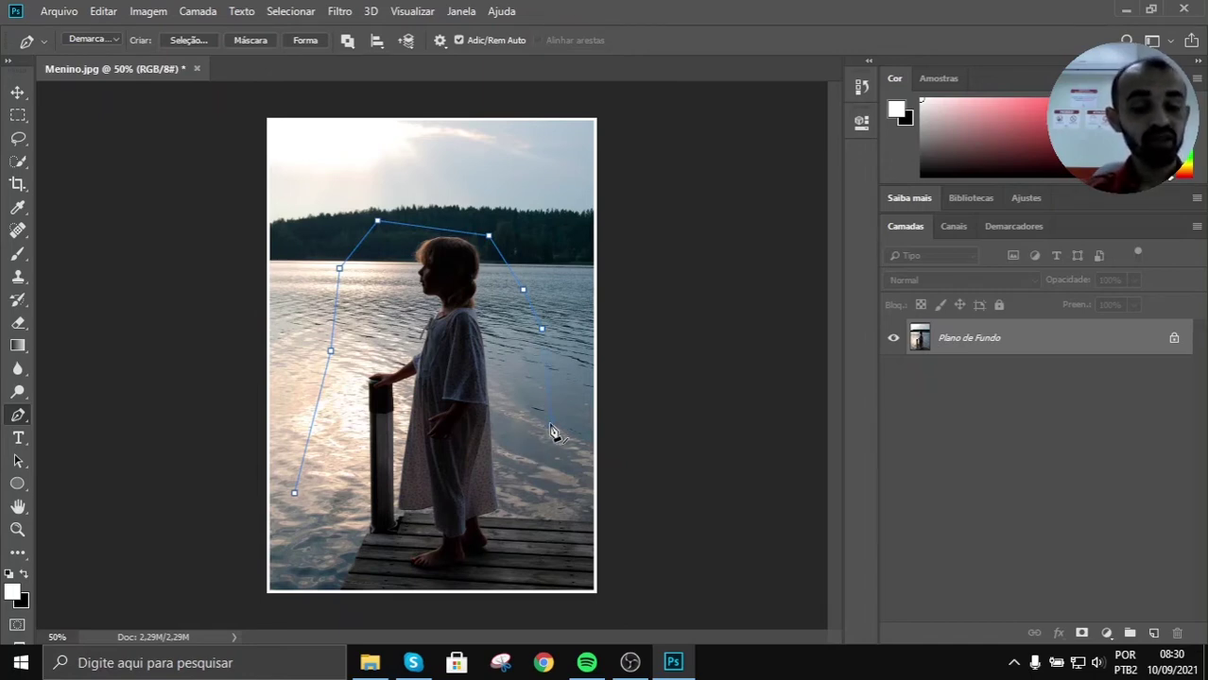
{"action": "left_click", "coordinate": [517, 483]}
{"action": "left_click", "coordinate": [467, 517]}
{"action": "left_click", "coordinate": [393, 520]}
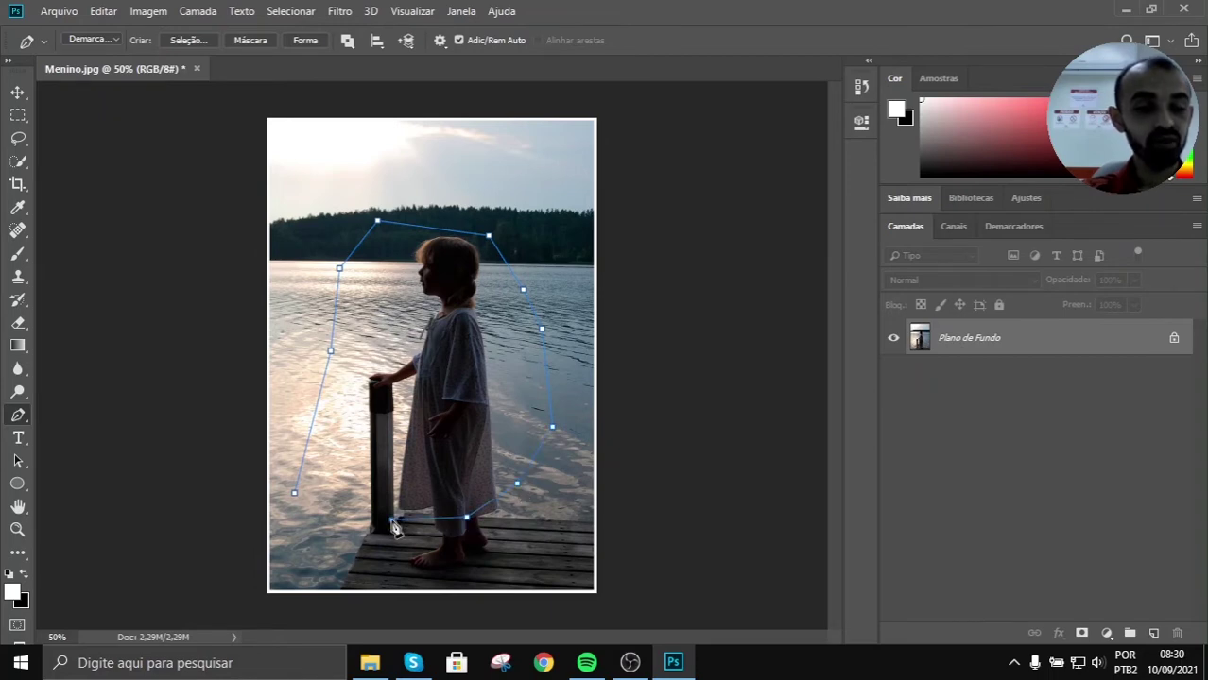
{"action": "left_click", "coordinate": [343, 516]}
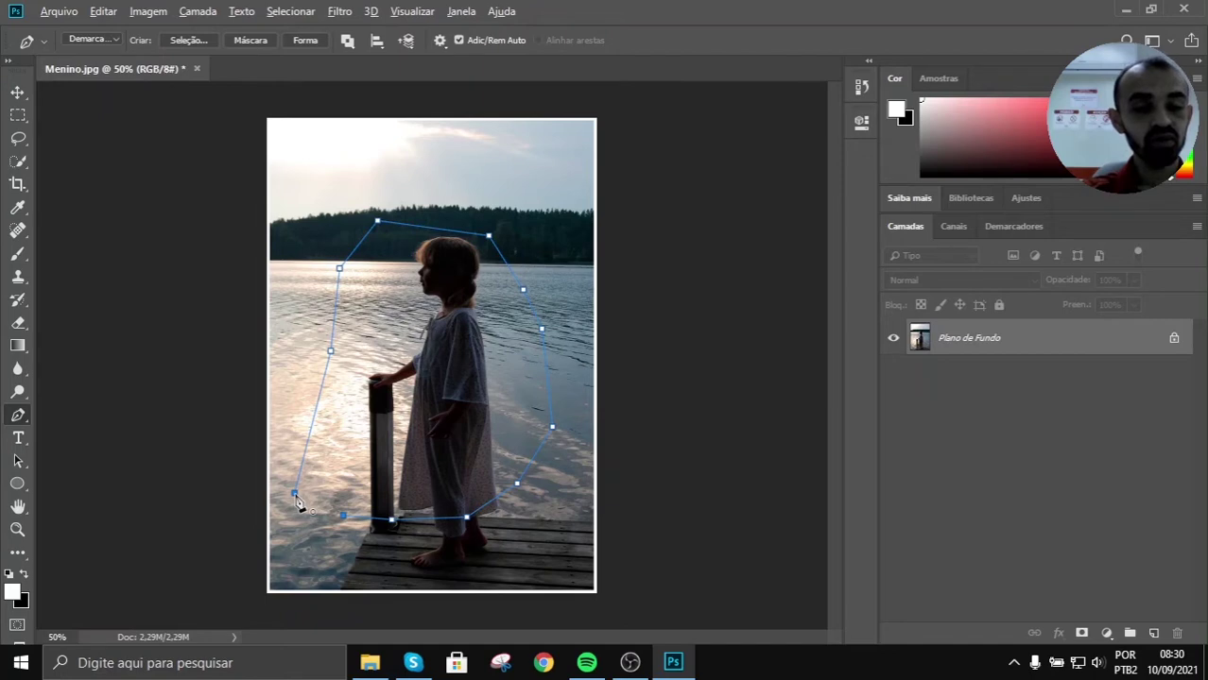
{"action": "scroll", "coordinate": [296, 503], "scroll_direction": "up", "scroll_amount": 5}
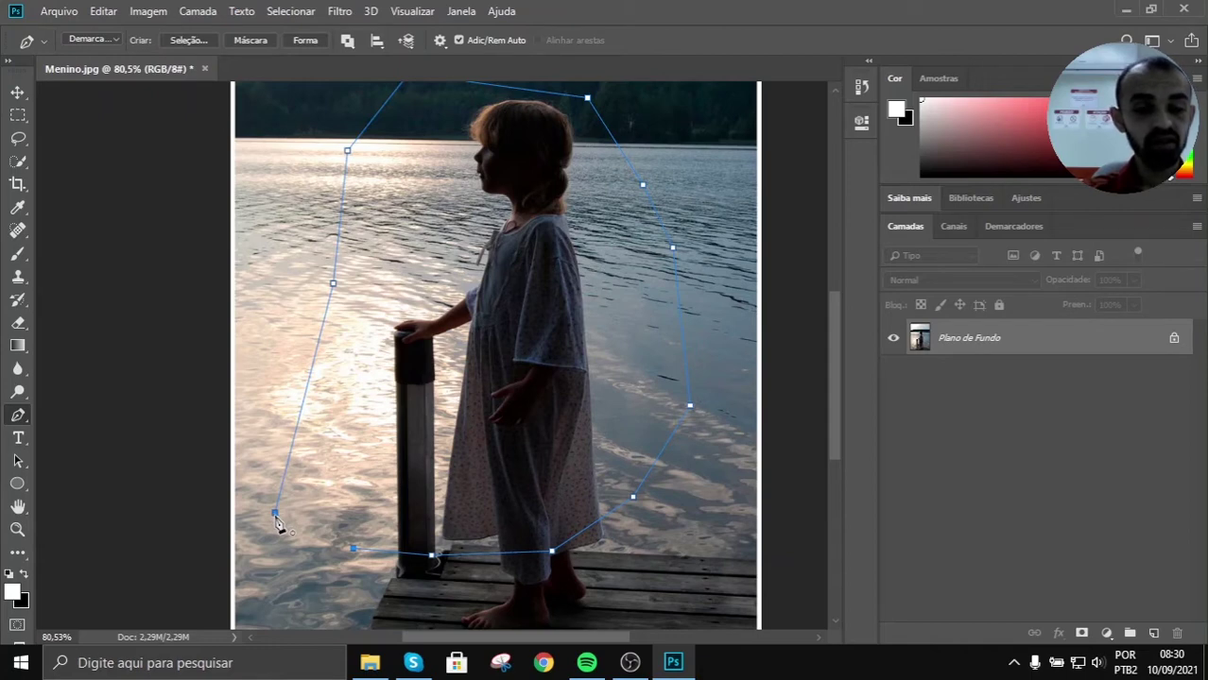
{"action": "left_click", "coordinate": [275, 514]}
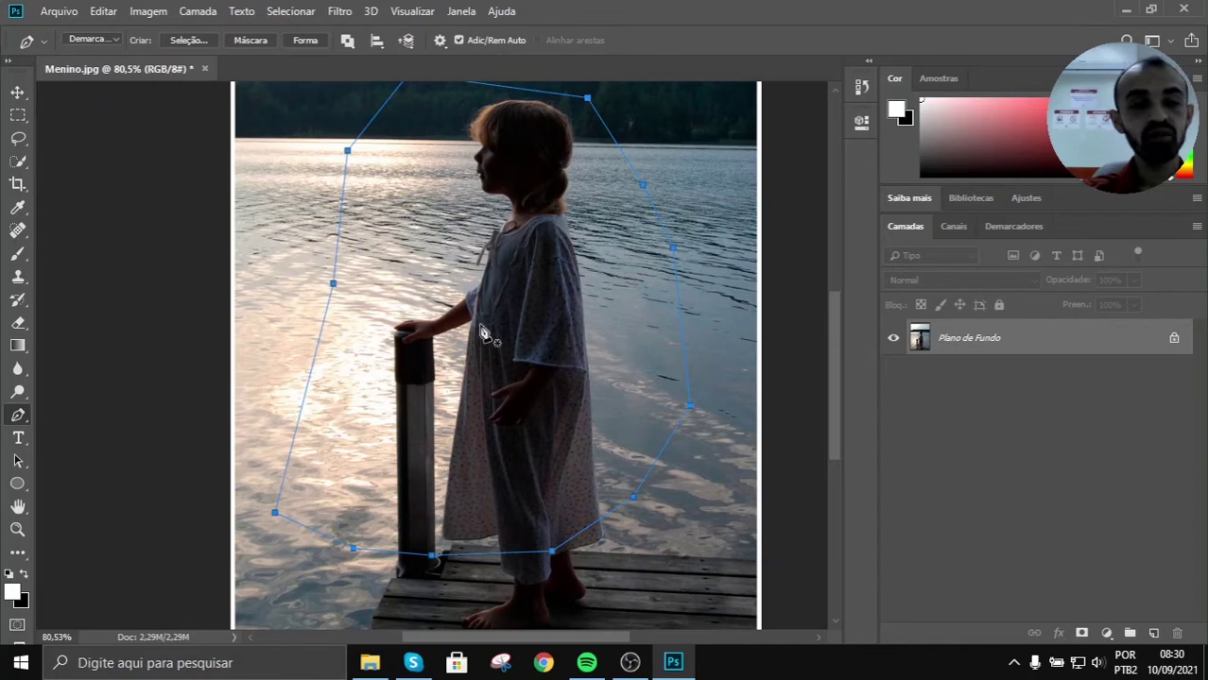
Step: Turn the closed path into a new selection with a 0-pixel feather and copy the selected area to a new layer
{"action": "scroll", "coordinate": [484, 334], "scroll_direction": "down", "scroll_amount": 1}
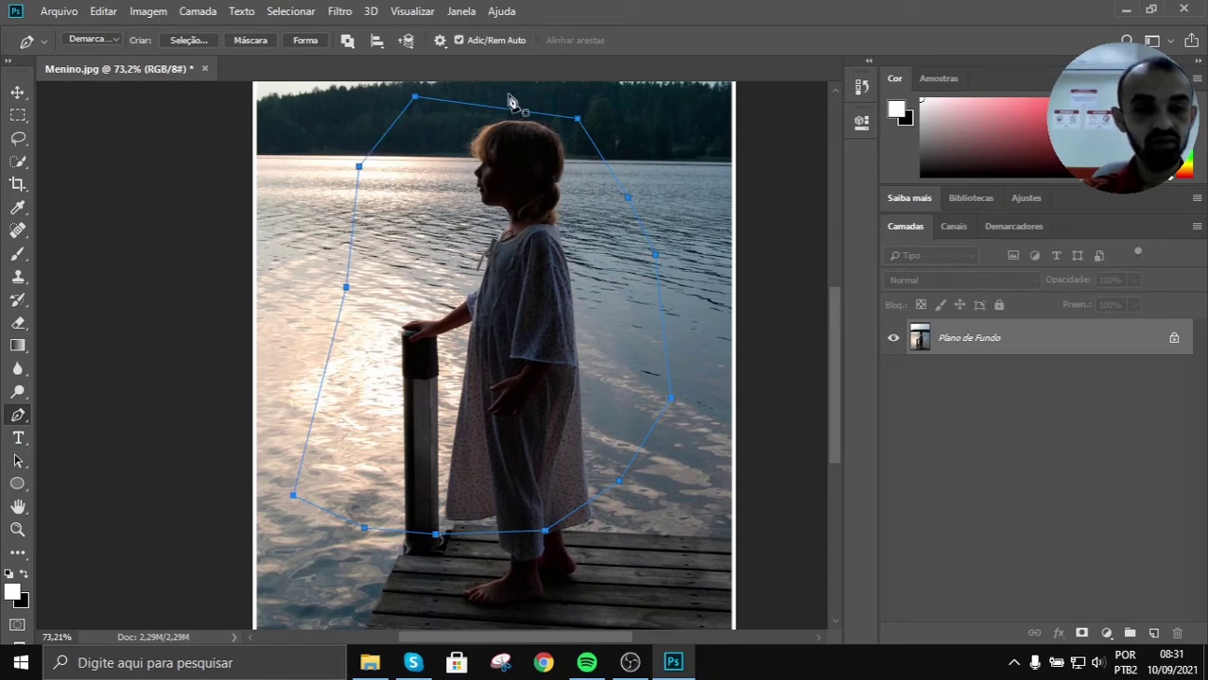
{"action": "right_click", "coordinate": [519, 271]}
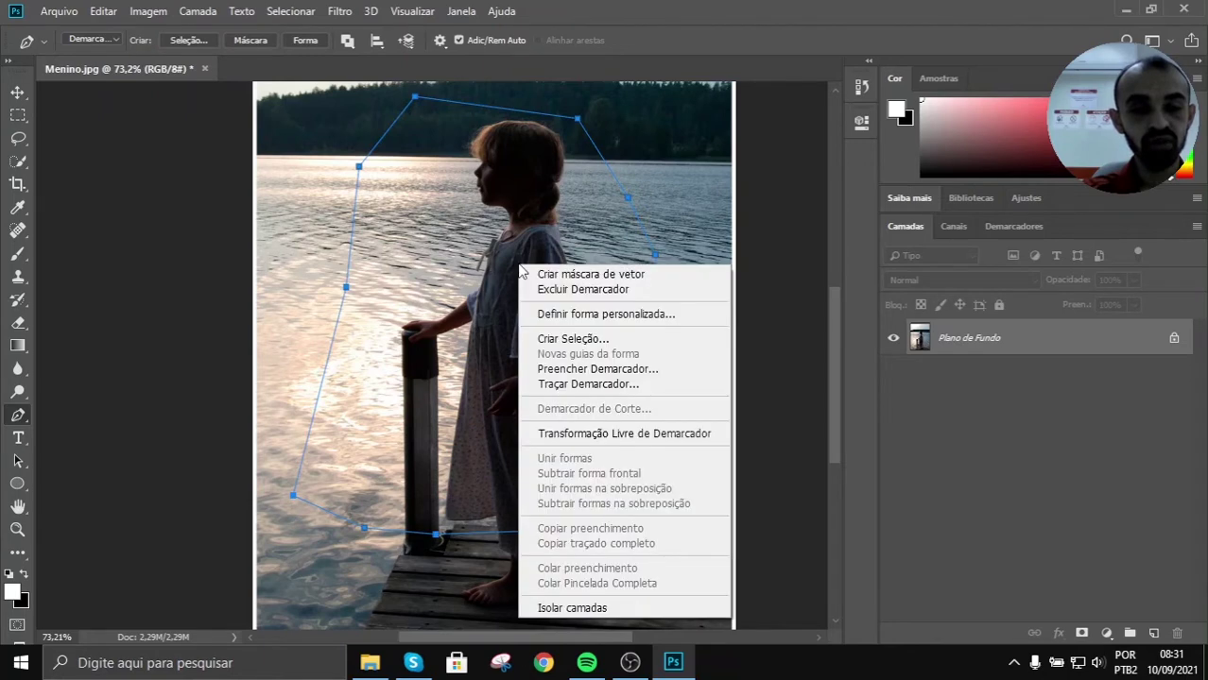
{"action": "left_click", "coordinate": [593, 339]}
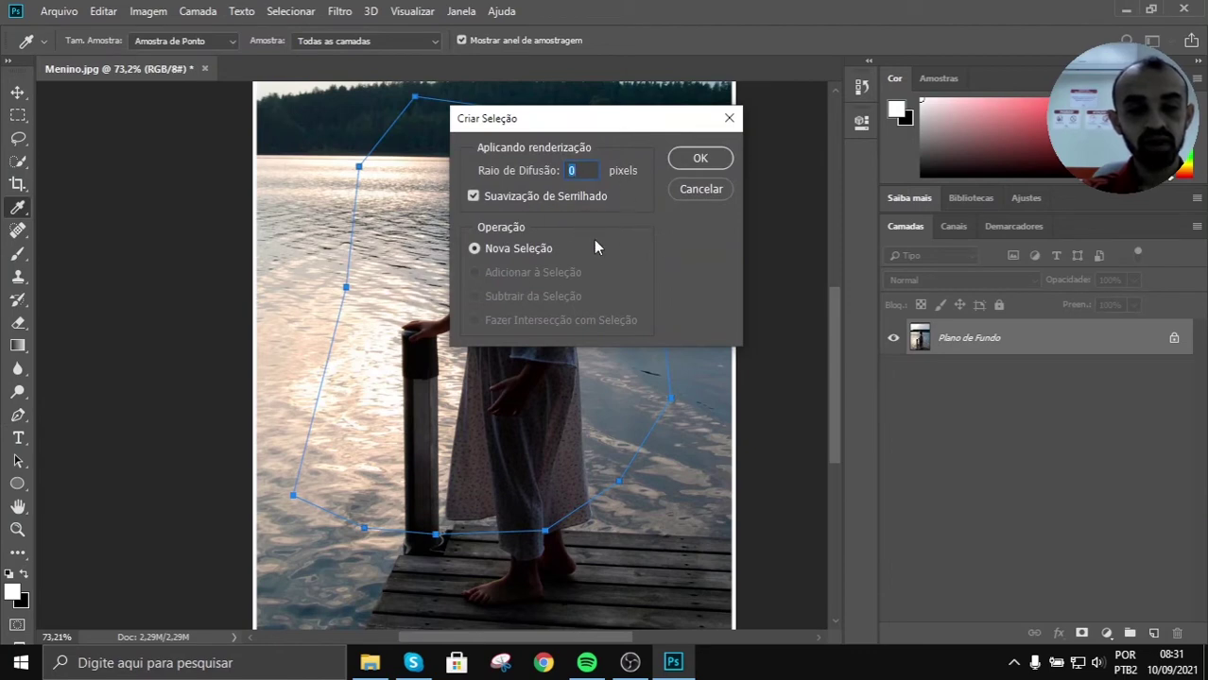
{"action": "left_click", "coordinate": [701, 158]}
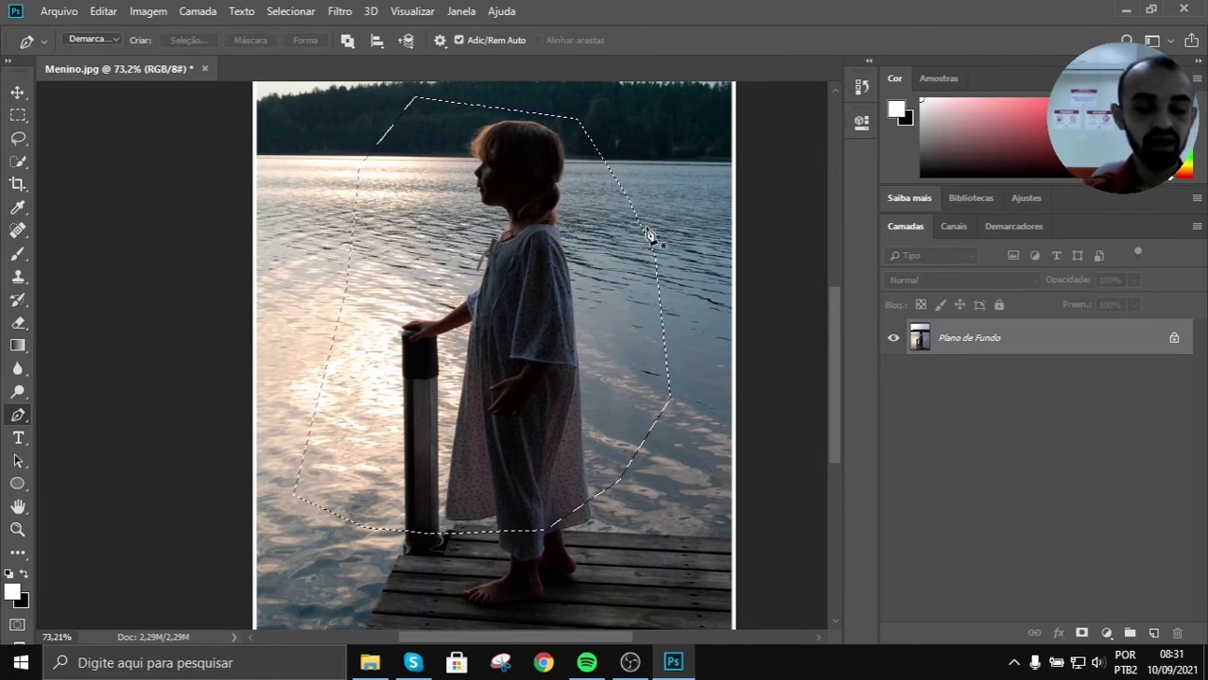
{"action": "key", "text": "ctrl+j"}
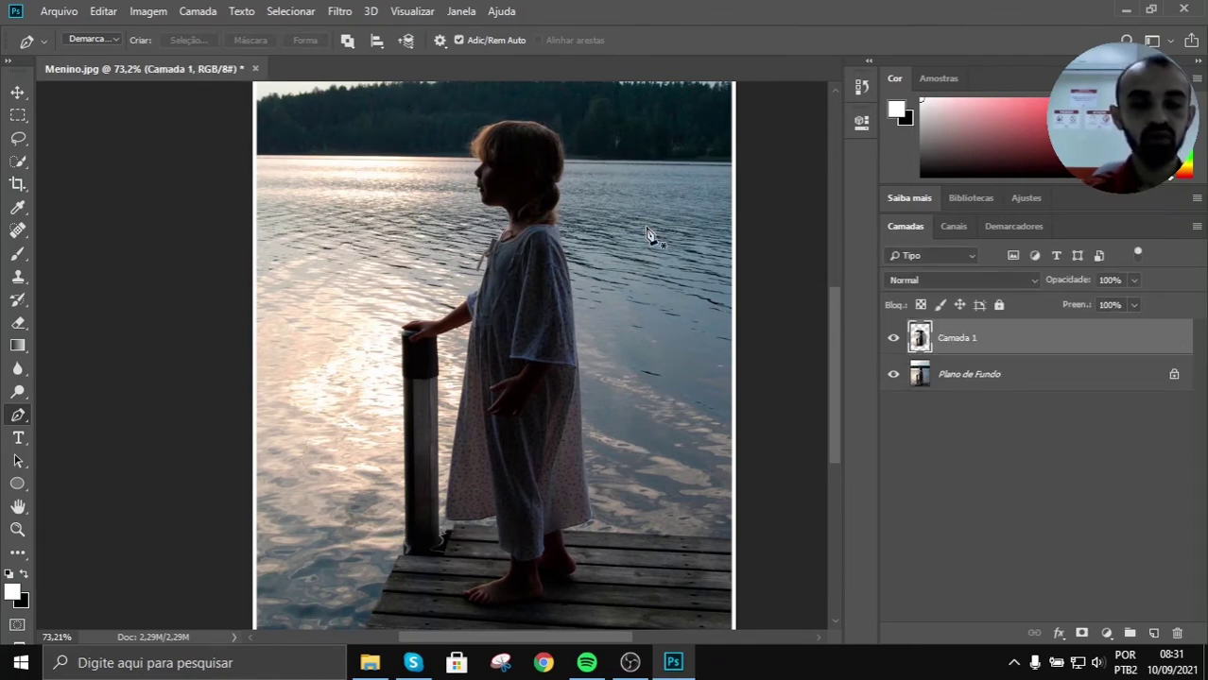
Step: Check the cut-out by hiding and showing the background layer, and delete the copied layer Camada 1
{"action": "left_click", "coordinate": [893, 375]}
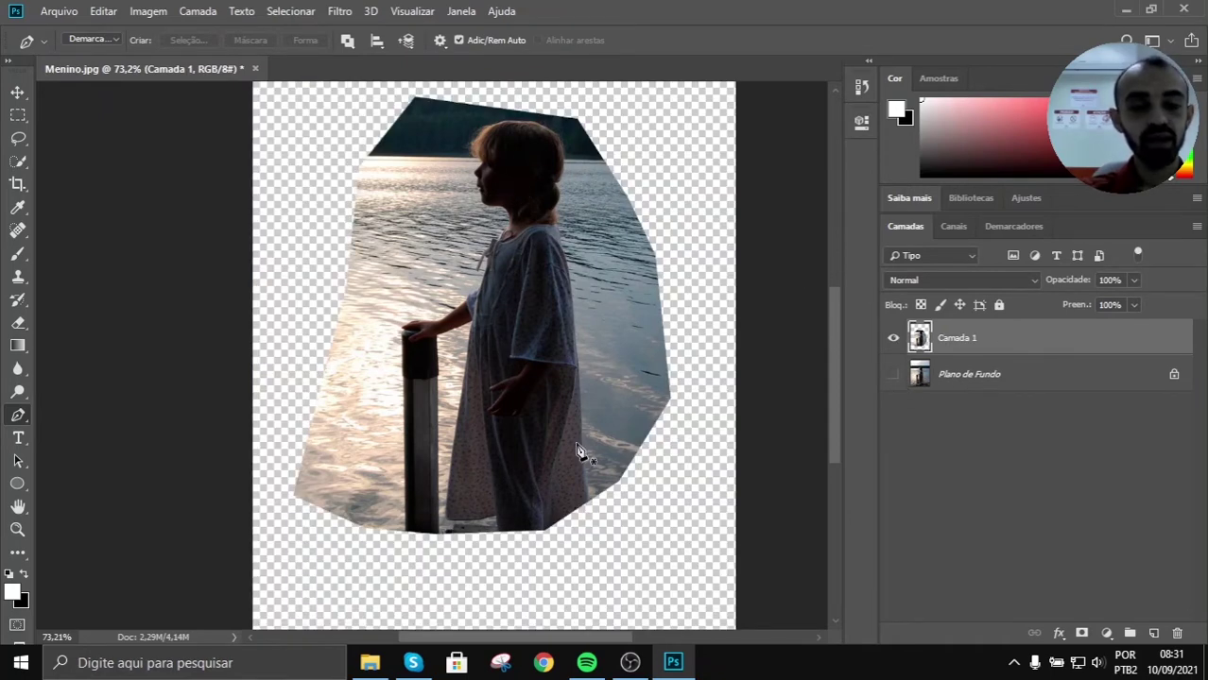
{"action": "left_click", "coordinate": [893, 376]}
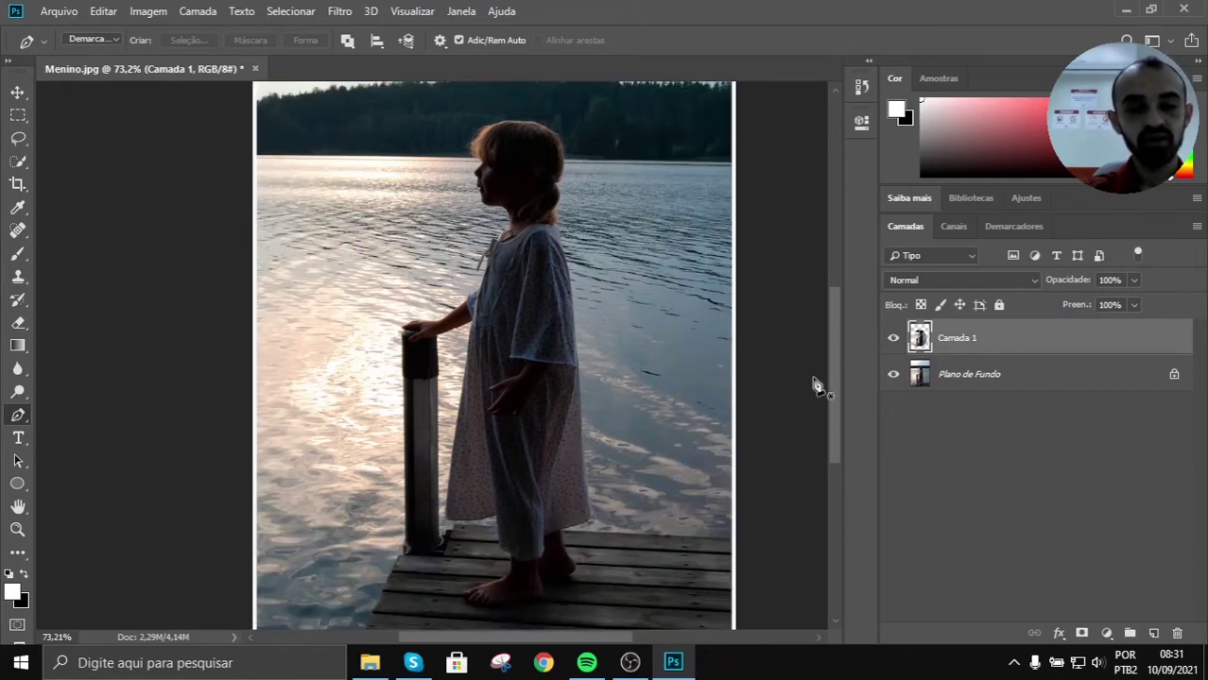
{"action": "left_click", "coordinate": [893, 375]}
{"action": "left_click", "coordinate": [893, 375]}
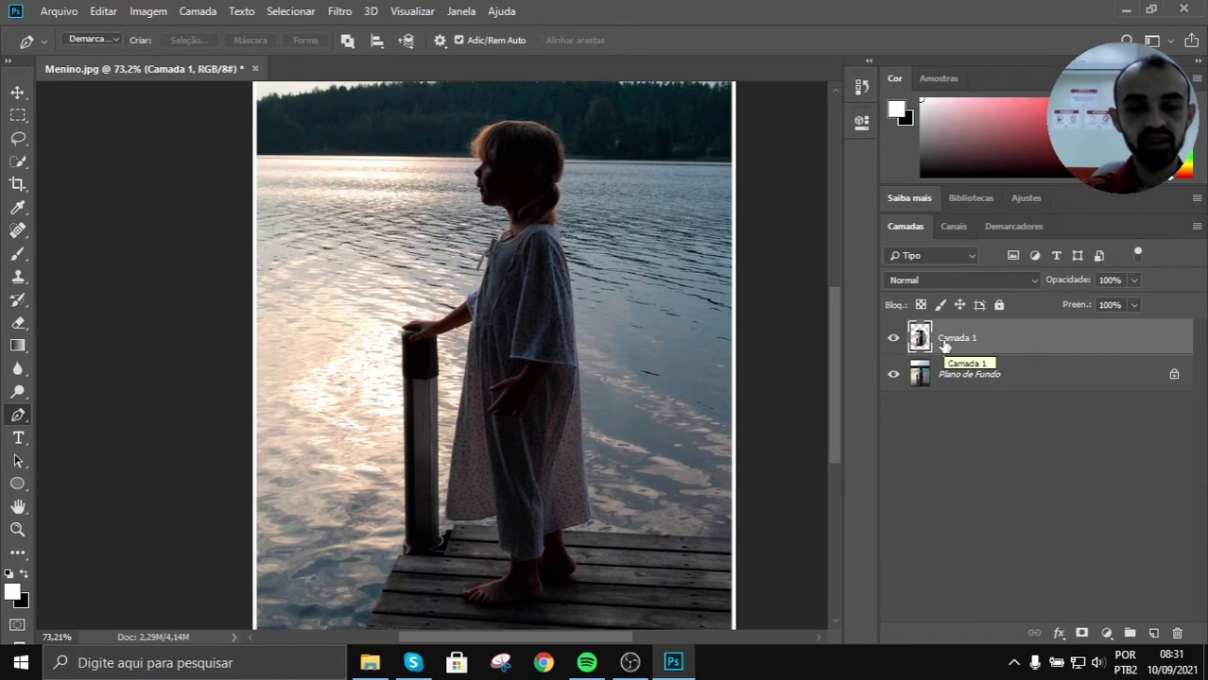
{"action": "key", "text": "Delete"}
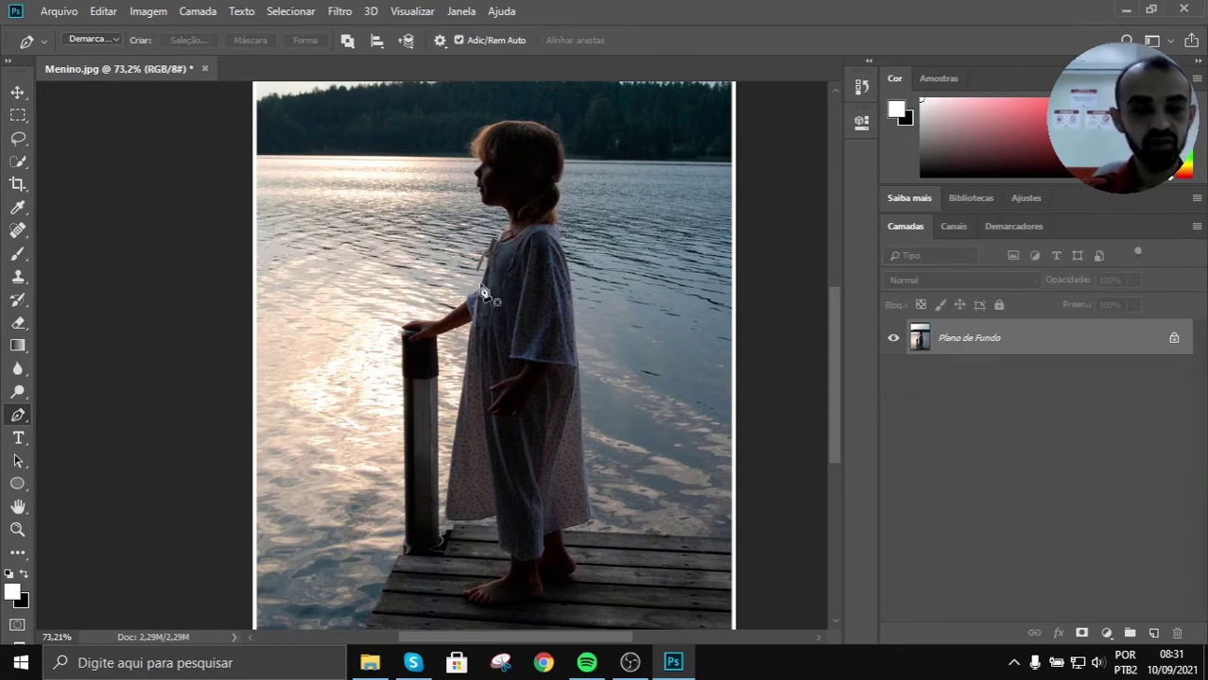
Step: Start a new Pen path at the lower-left water, curving it beside the post and continuing straight over the child's head
{"action": "scroll", "coordinate": [498, 295], "scroll_direction": "down", "scroll_amount": 2}
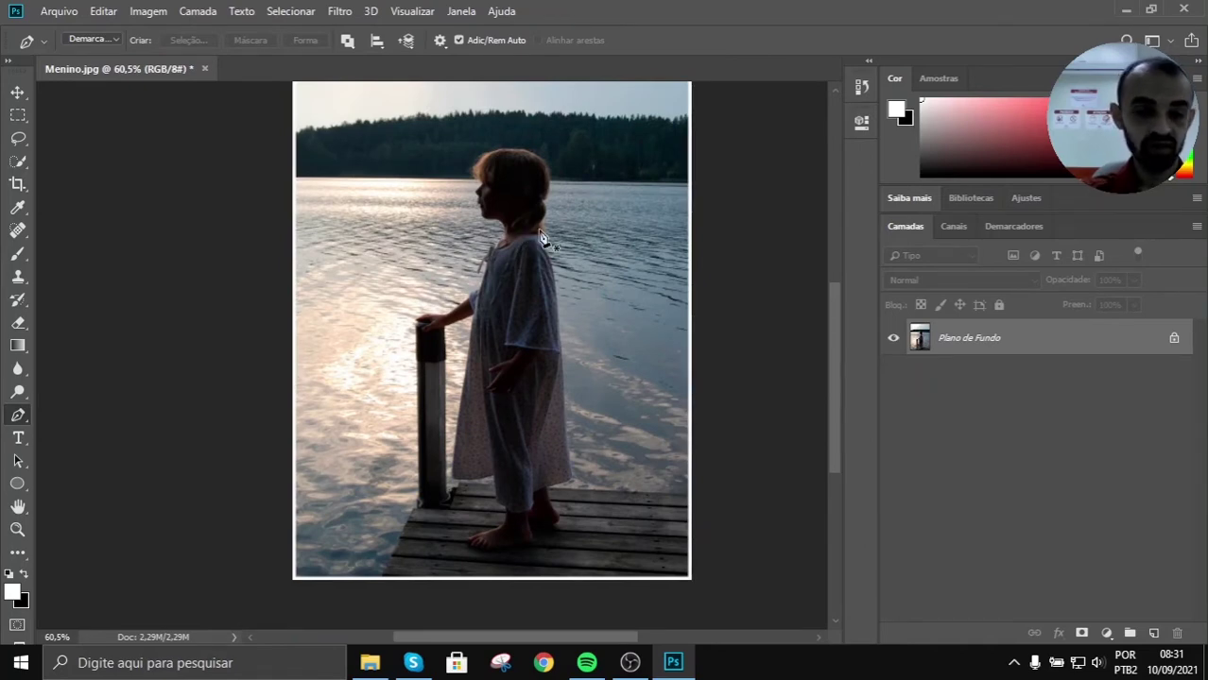
{"action": "left_click", "coordinate": [324, 475]}
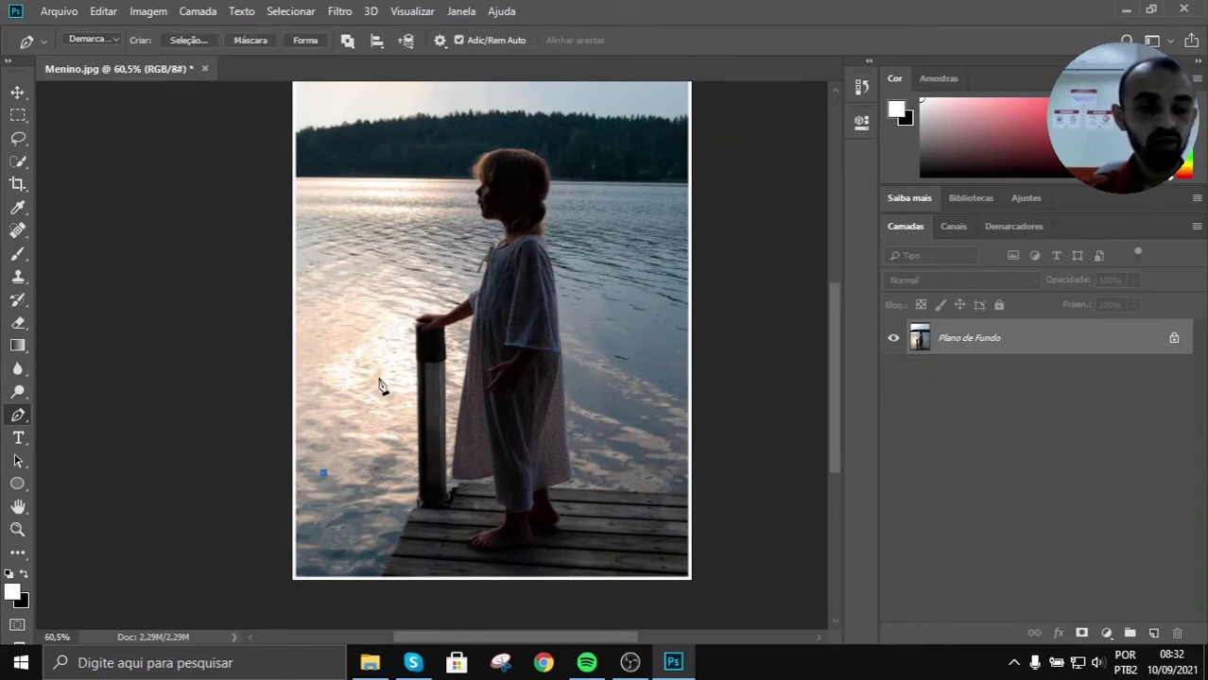
{"action": "left_click", "coordinate": [376, 319]}
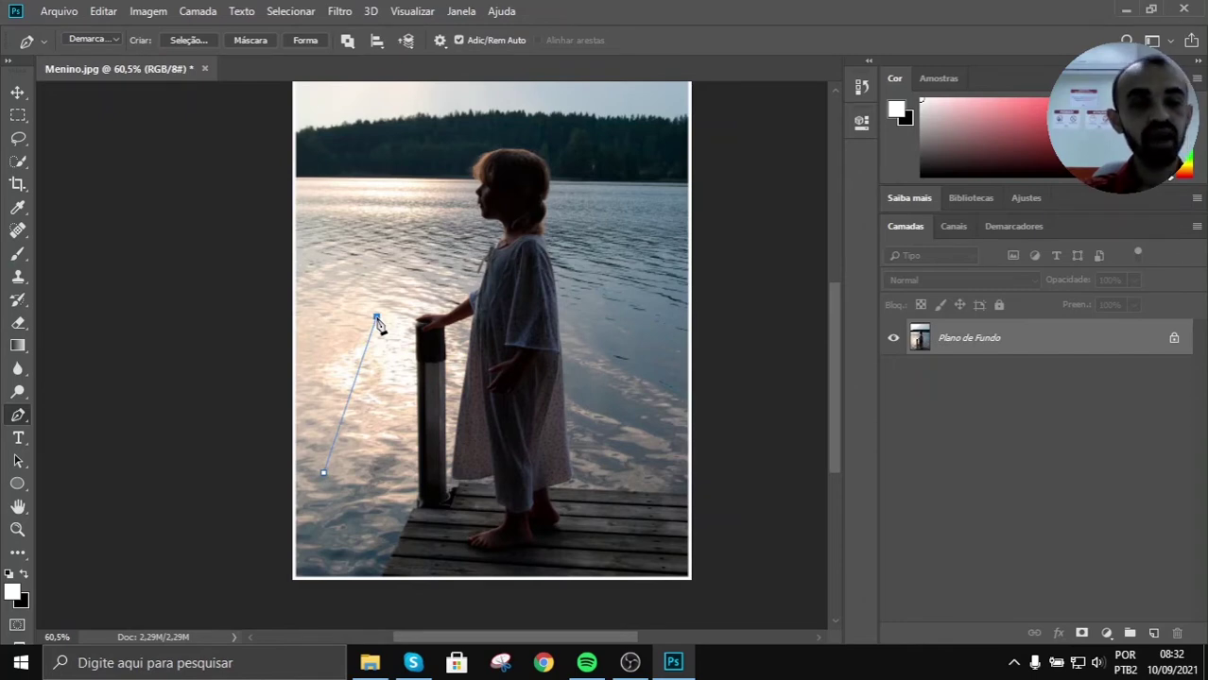
{"action": "left_click_drag", "start_coordinate": [378, 321], "coordinate": [465, 313]}
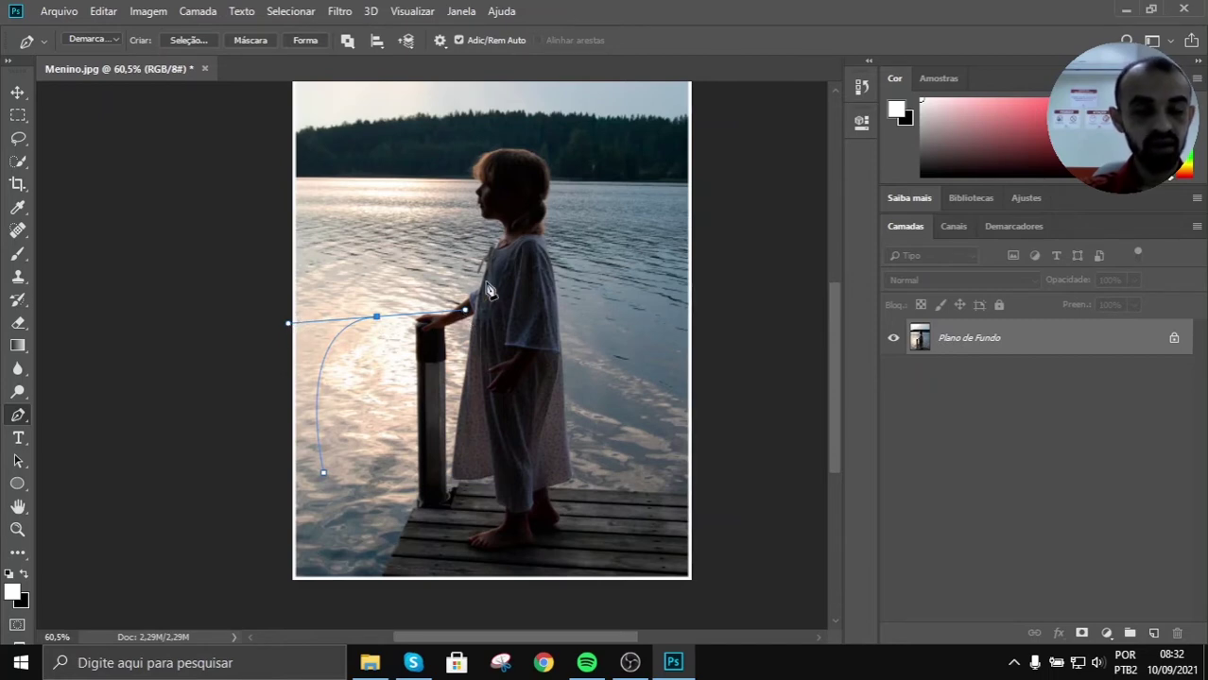
{"action": "left_click", "coordinate": [404, 188]}
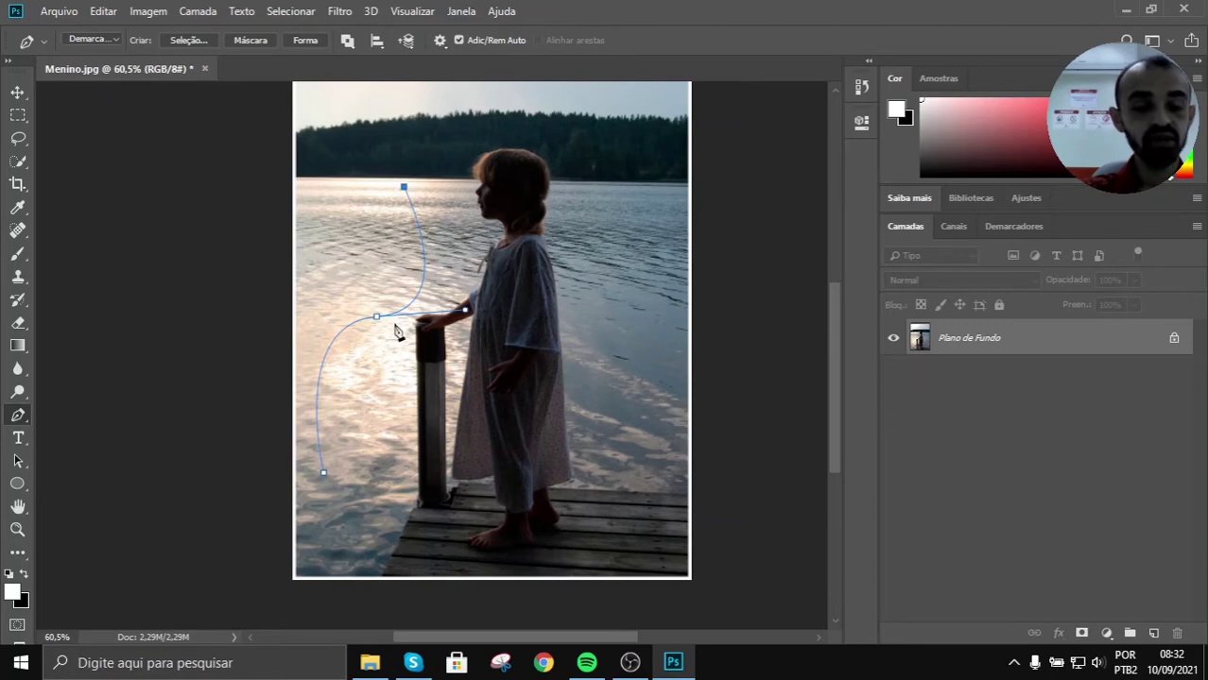
{"action": "left_click", "coordinate": [506, 154]}
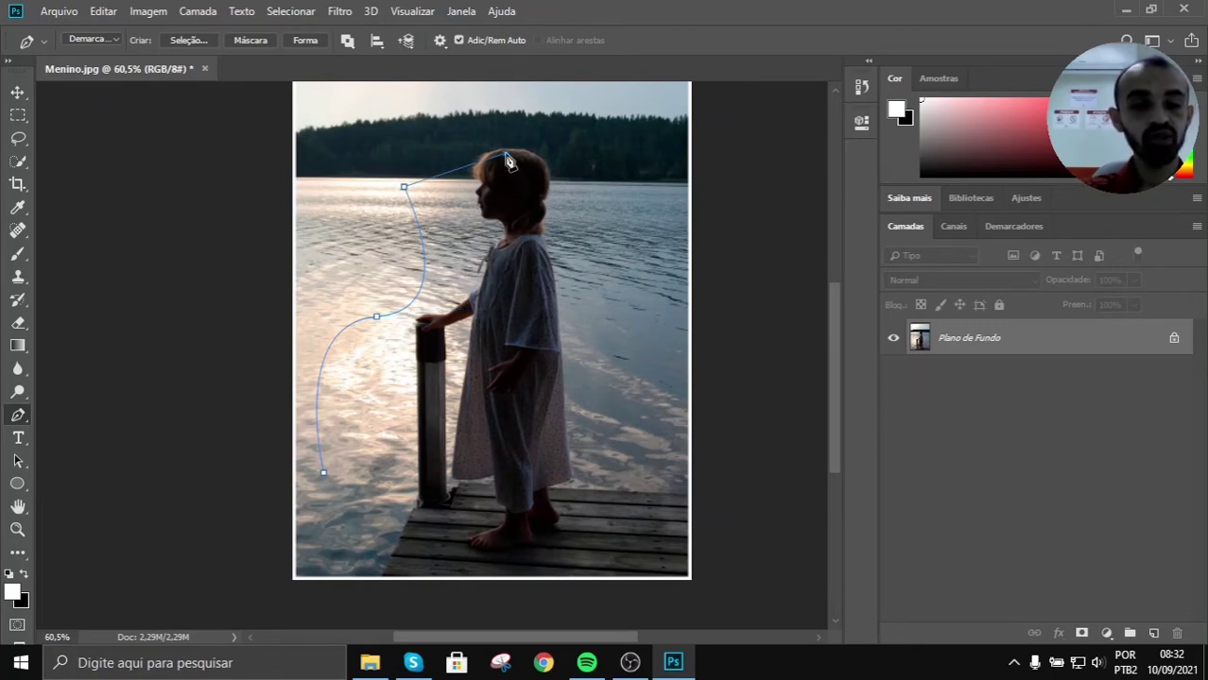
{"action": "left_click", "coordinate": [596, 199]}
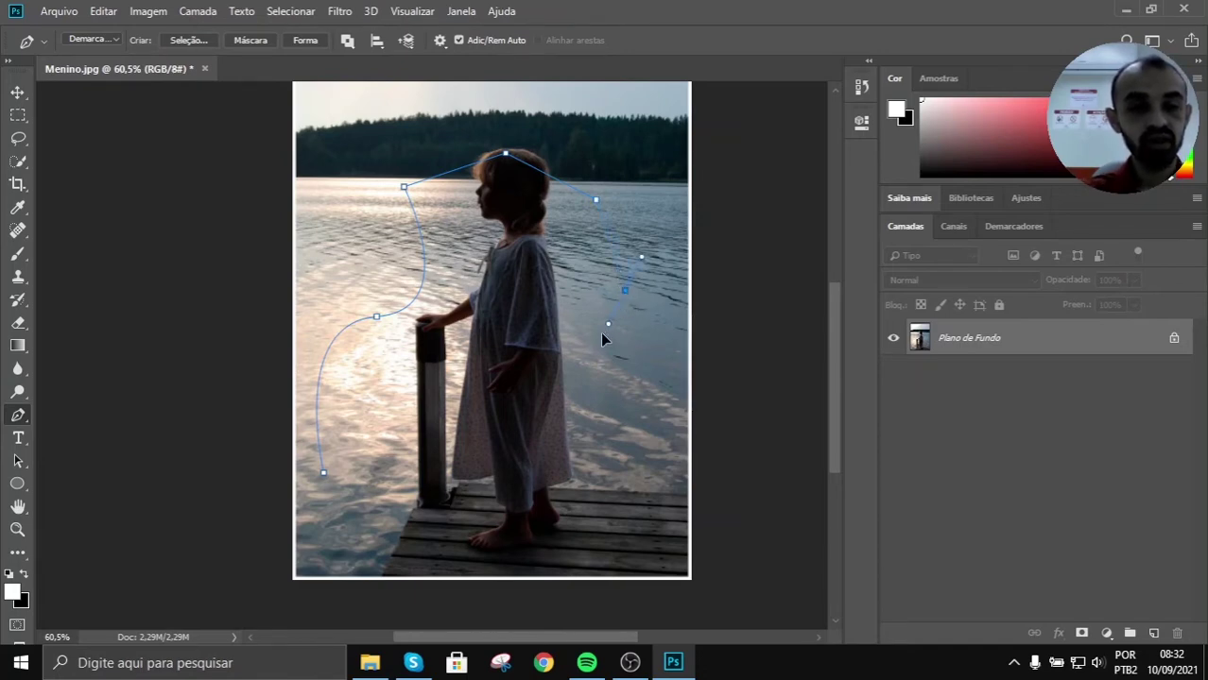
Step: Extend the Pen path with curves down beside the child, across the dress and neck, and back over the water beside the post
{"action": "left_click", "coordinate": [581, 363]}
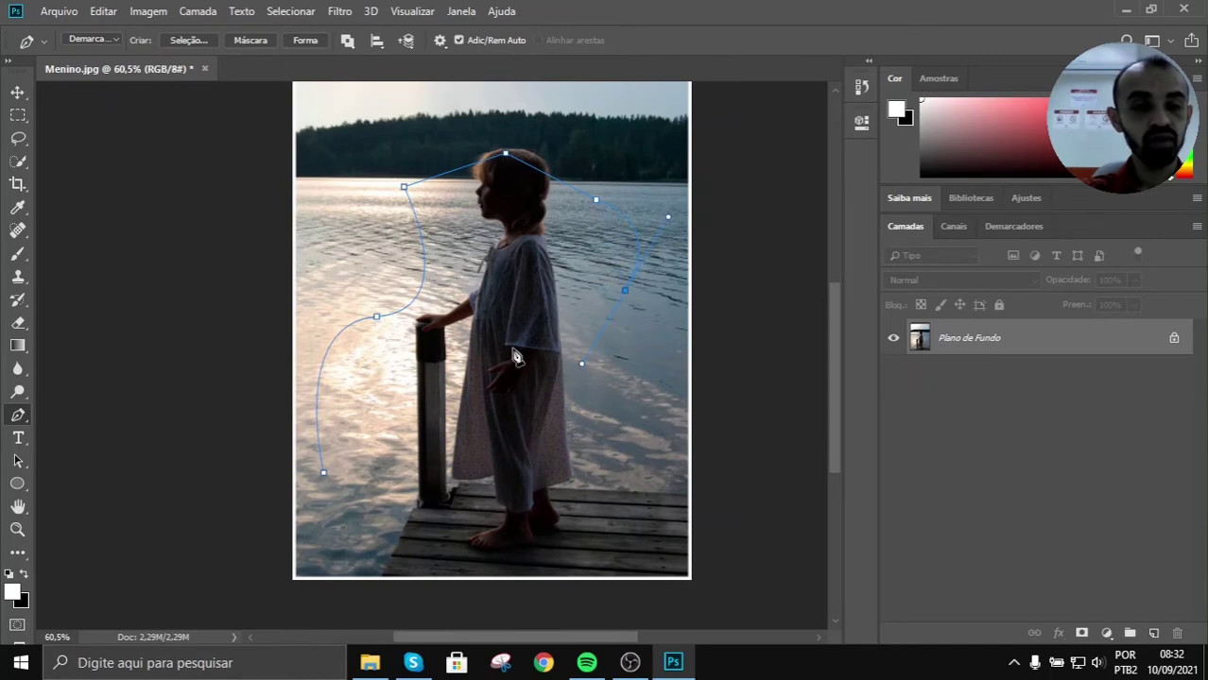
{"action": "left_click", "coordinate": [517, 438]}
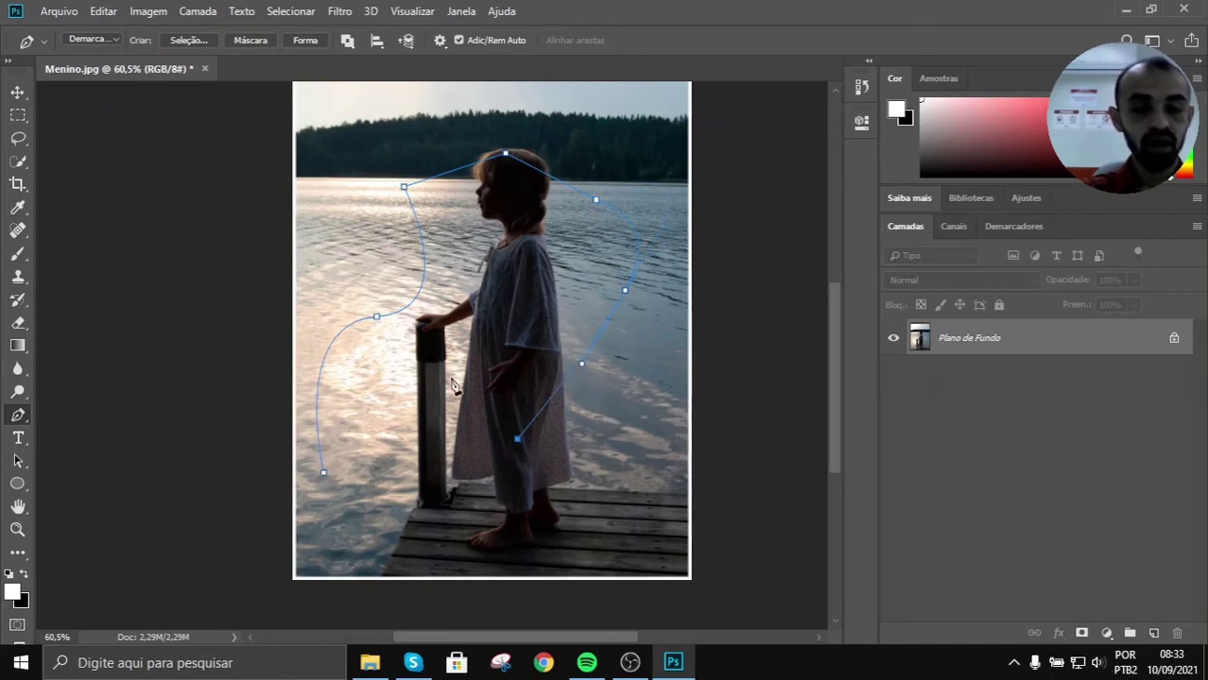
{"action": "left_click_drag", "start_coordinate": [451, 375], "coordinate": [498, 300]}
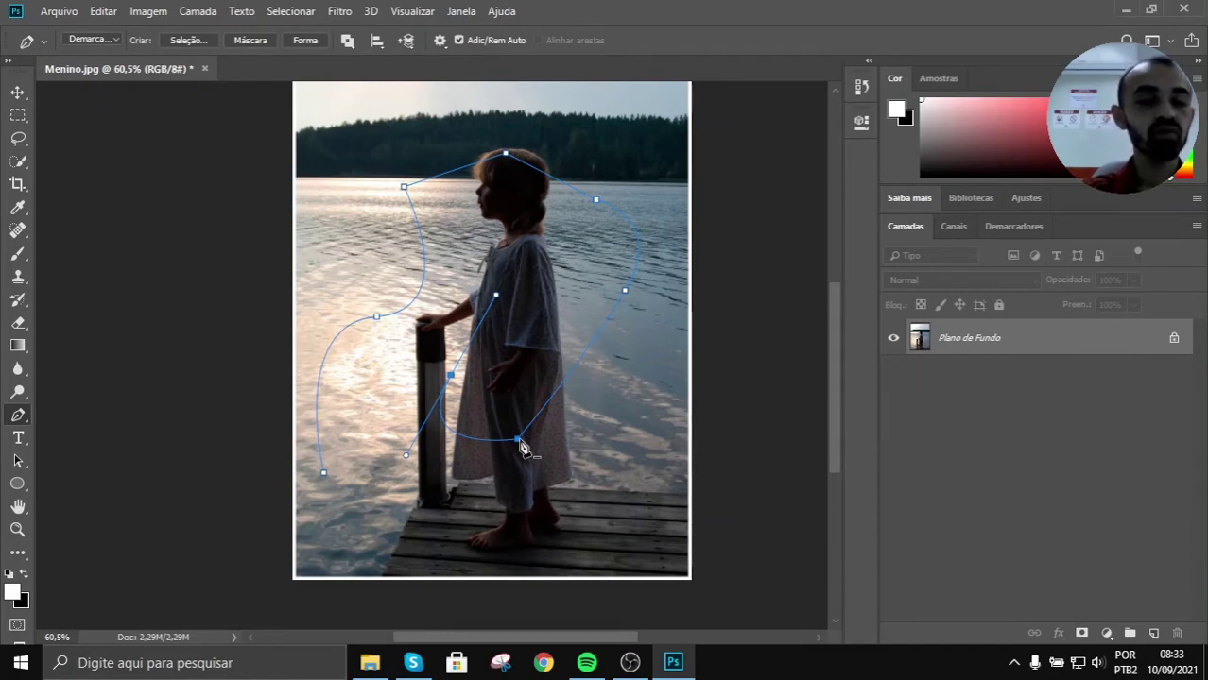
{"action": "left_click_drag", "start_coordinate": [551, 244], "coordinate": [529, 190]}
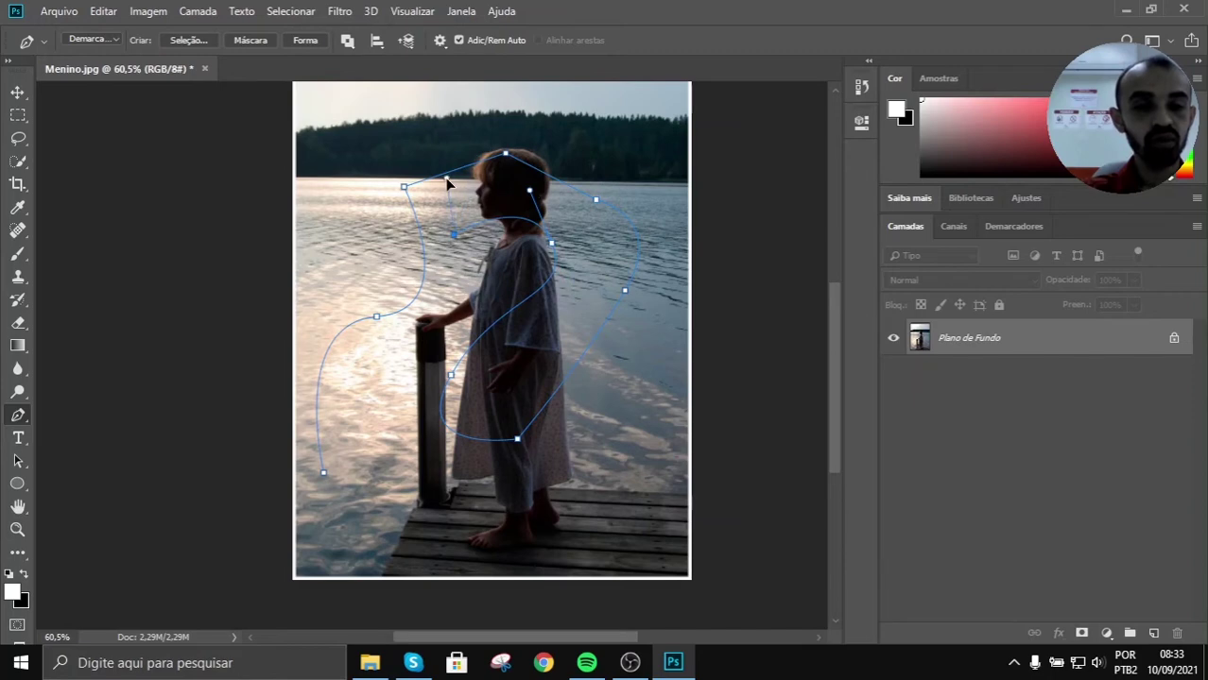
{"action": "left_click_drag", "start_coordinate": [455, 234], "coordinate": [412, 238]}
{"action": "left_click", "coordinate": [464, 280]}
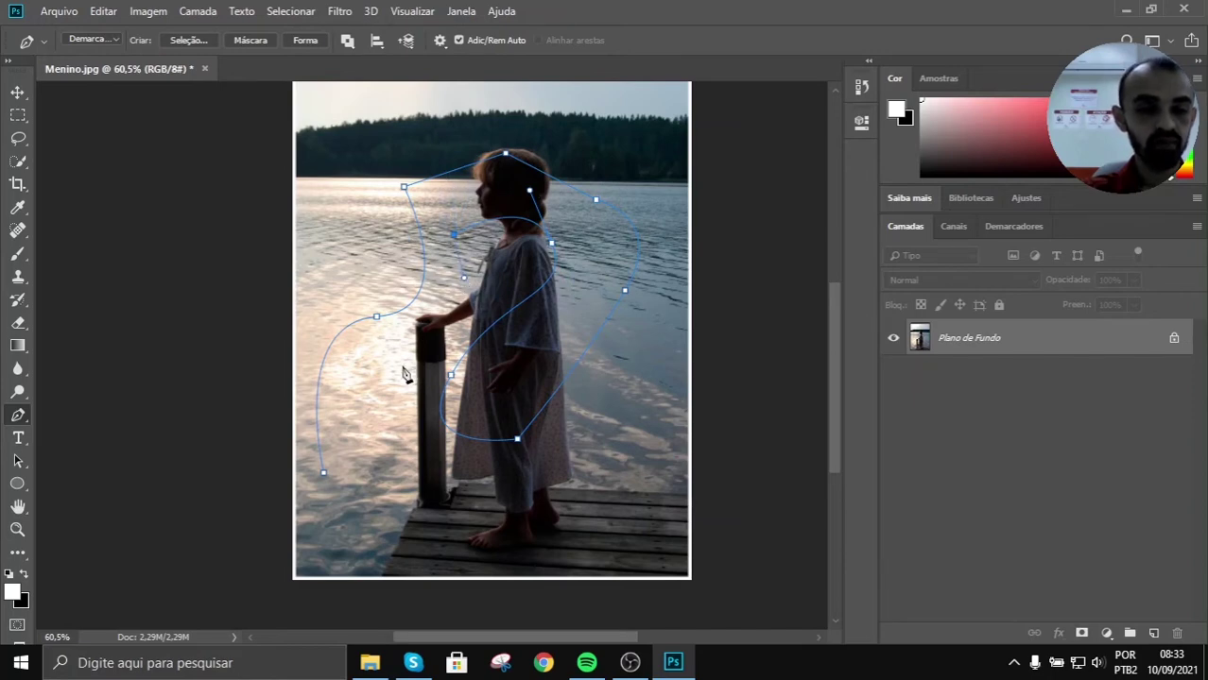
{"action": "left_click_drag", "start_coordinate": [374, 392], "coordinate": [409, 453]}
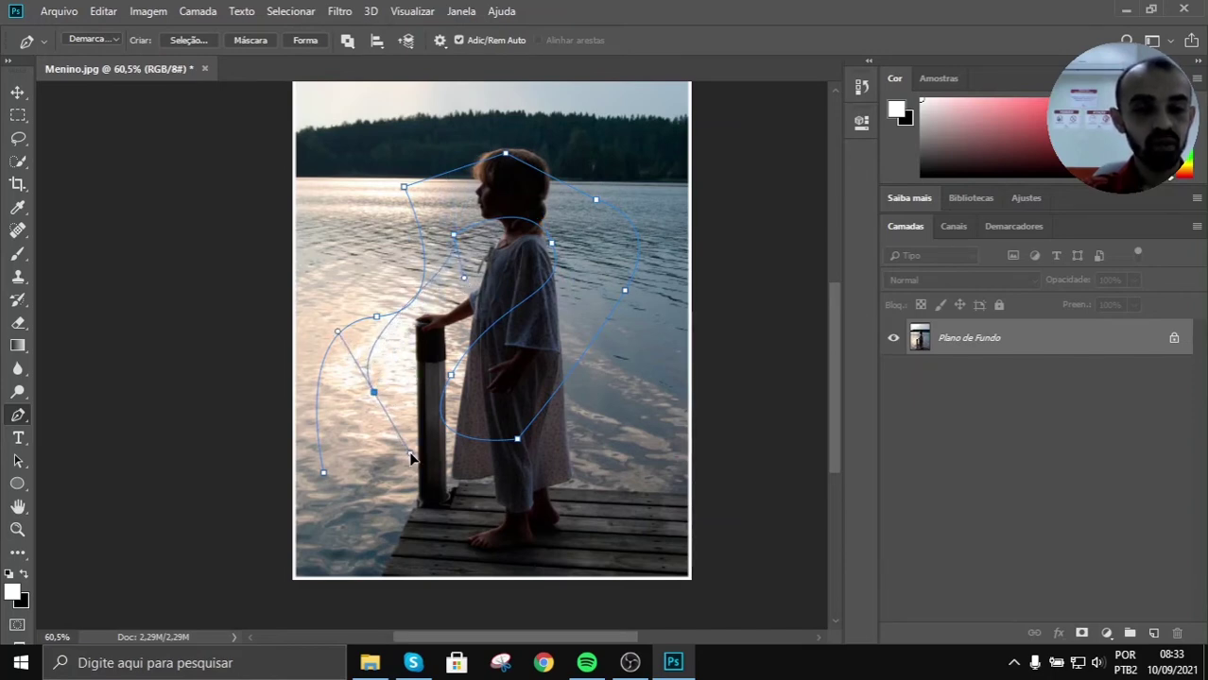
Step: Continue the curved path below the child's feet, up the photo's right edge, and over the head to the upper-left shoreline
{"action": "left_click_drag", "start_coordinate": [451, 494], "coordinate": [461, 567]}
{"action": "left_click_drag", "start_coordinate": [588, 520], "coordinate": [637, 462]}
{"action": "left_click_drag", "start_coordinate": [639, 385], "coordinate": [702, 420]}
{"action": "left_click_drag", "start_coordinate": [684, 303], "coordinate": [693, 265]}
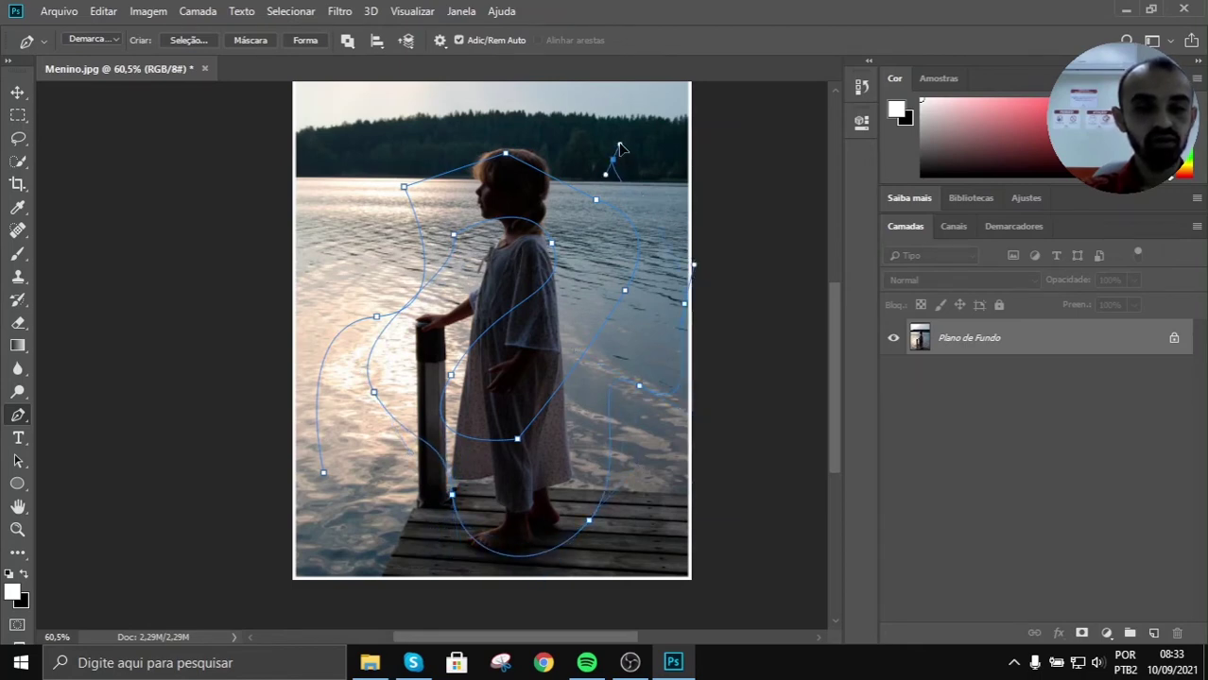
{"action": "left_click_drag", "start_coordinate": [612, 159], "coordinate": [621, 142]}
{"action": "left_click_drag", "start_coordinate": [501, 121], "coordinate": [462, 138]}
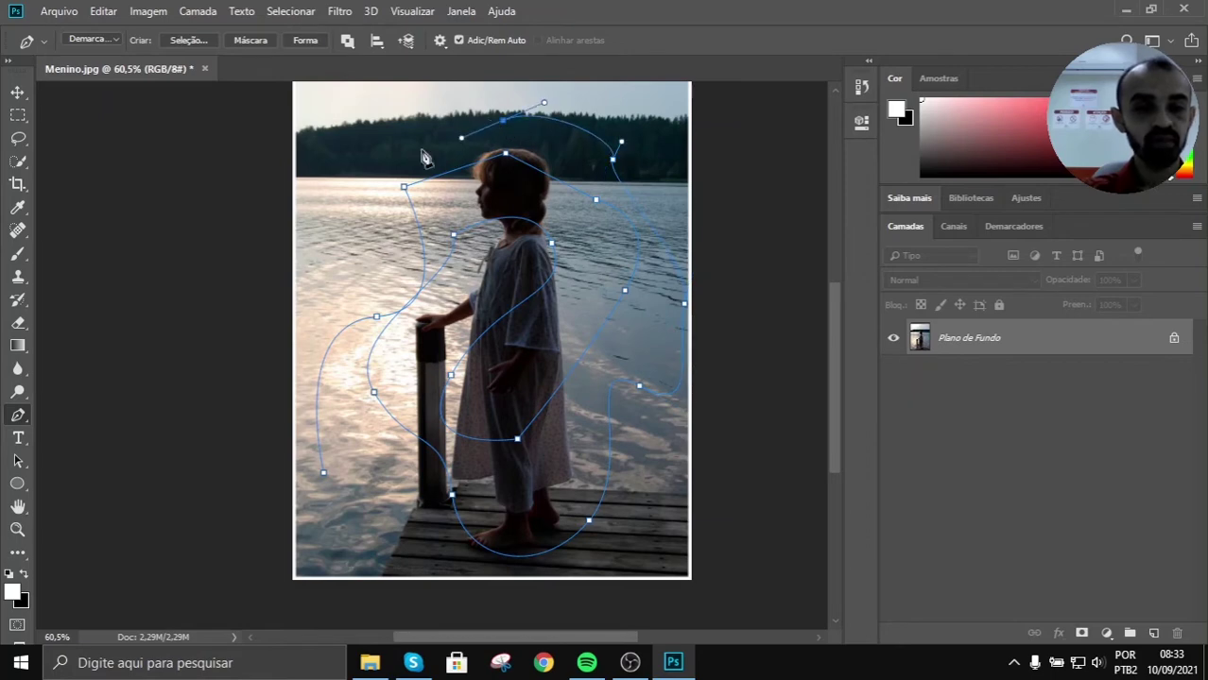
{"action": "mouse_move", "coordinate": [334, 196]}
{"action": "left_mouse_down"}
{"action": "mouse_move", "coordinate": [340, 156]}
{"action": "mouse_move", "coordinate": [285, 139]}
{"action": "left_mouse_up"}
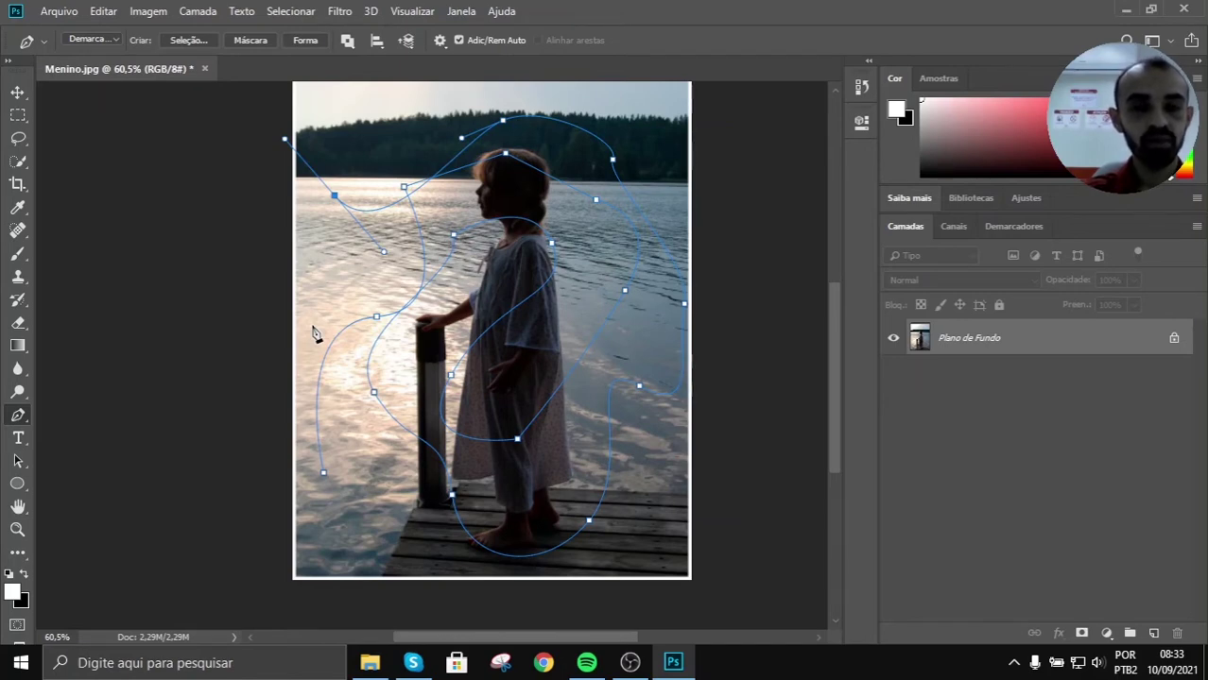
Step: Delete the entire practice path from the photo
{"action": "key", "text": "Delete"}
{"action": "key", "text": "Delete"}
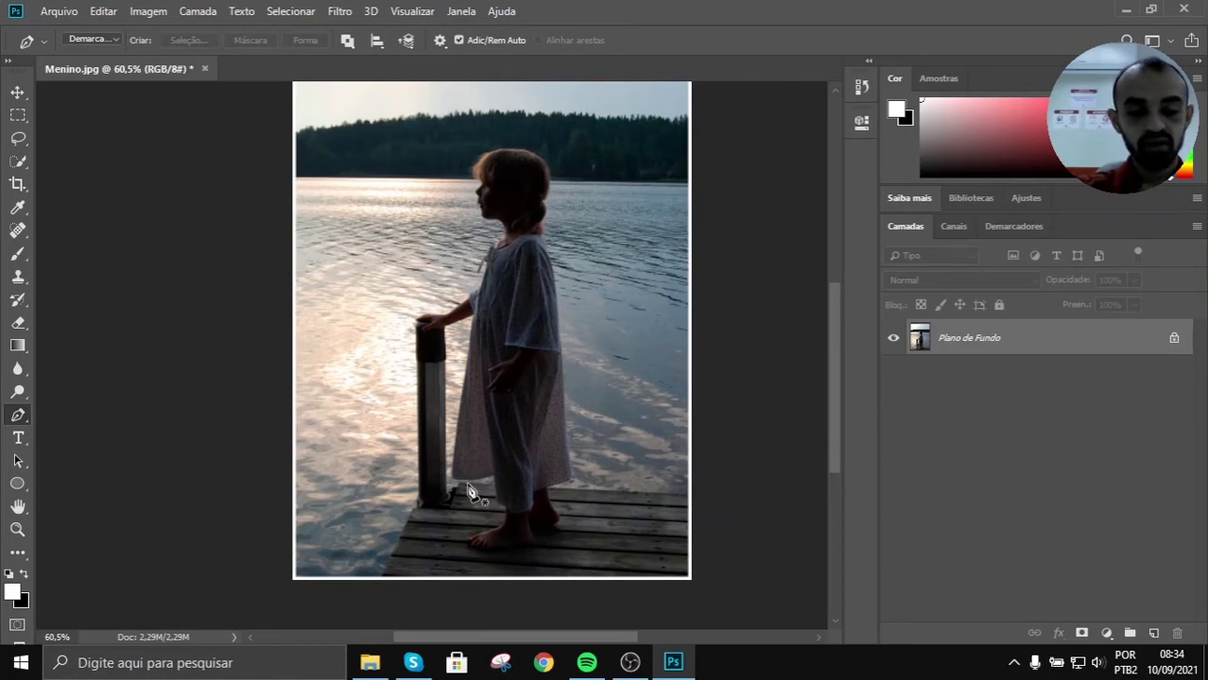
Step: Examine the post, dress hem and dock edge at several magnifications to find a starting point for tracing the dress
{"action": "scroll", "coordinate": [469, 491], "scroll_direction": "up", "scroll_amount": 3}
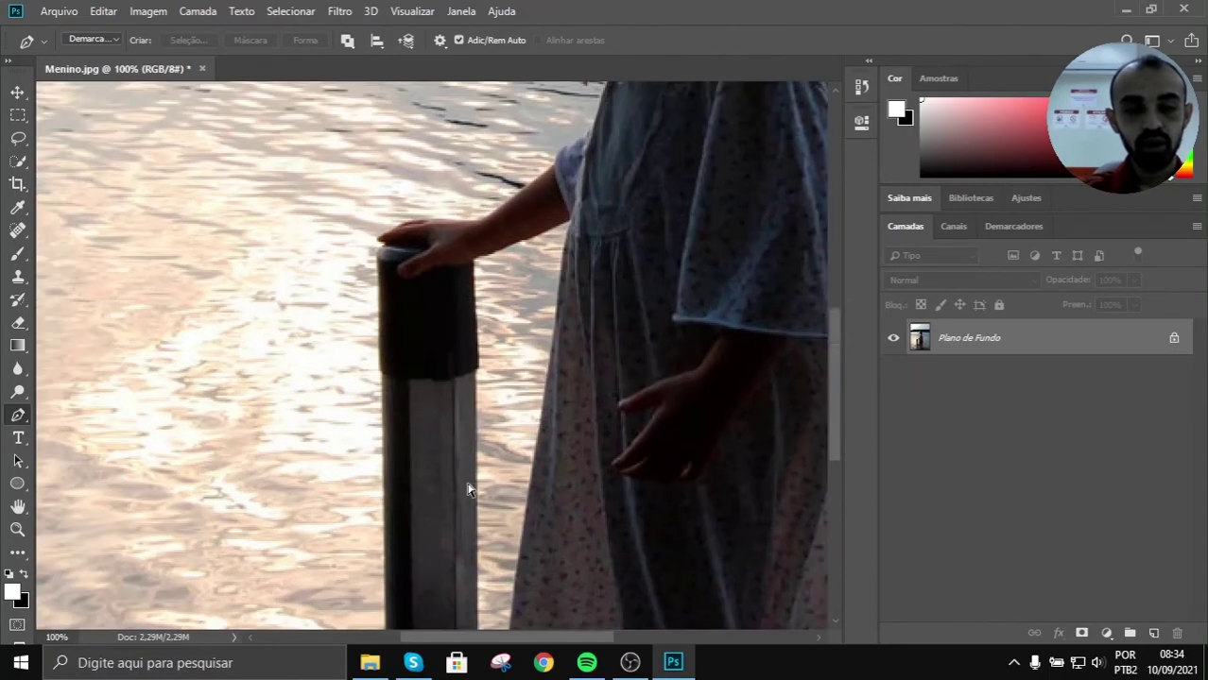
{"action": "scroll", "coordinate": [469, 491], "scroll_direction": "up", "scroll_amount": 2}
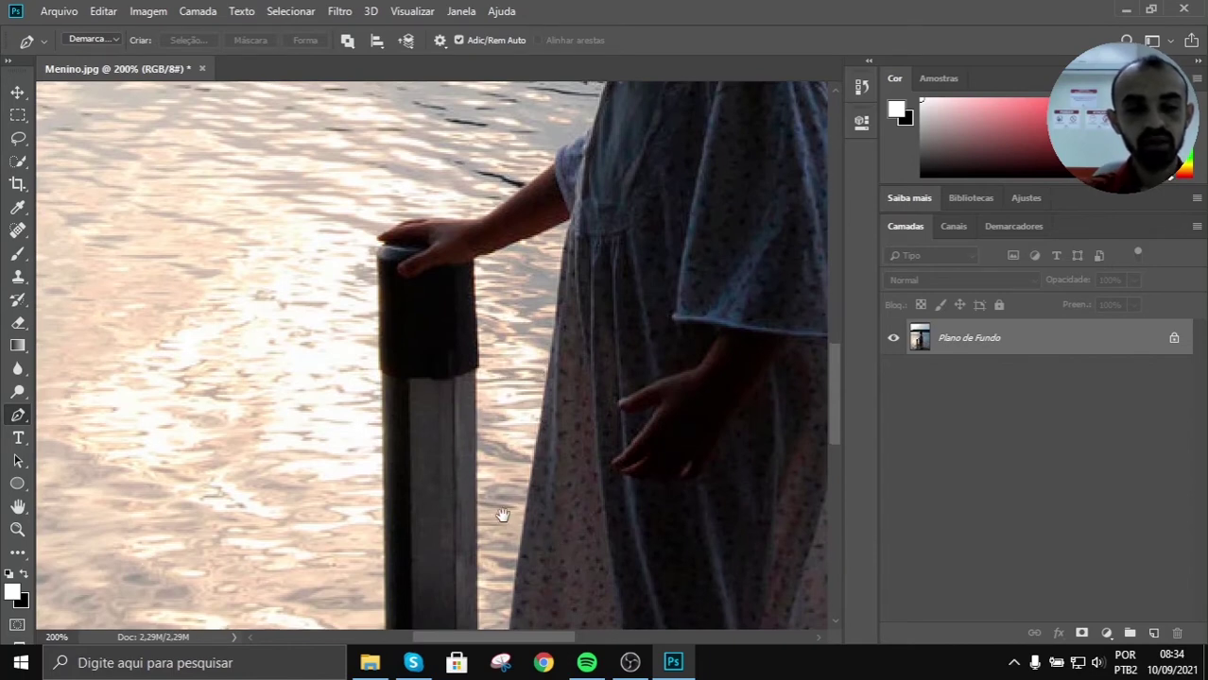
{"action": "left_click_drag", "start_coordinate": [502, 515], "coordinate": [444, 153]}
{"action": "left_click_drag", "start_coordinate": [445, 323], "coordinate": [461, 463]}
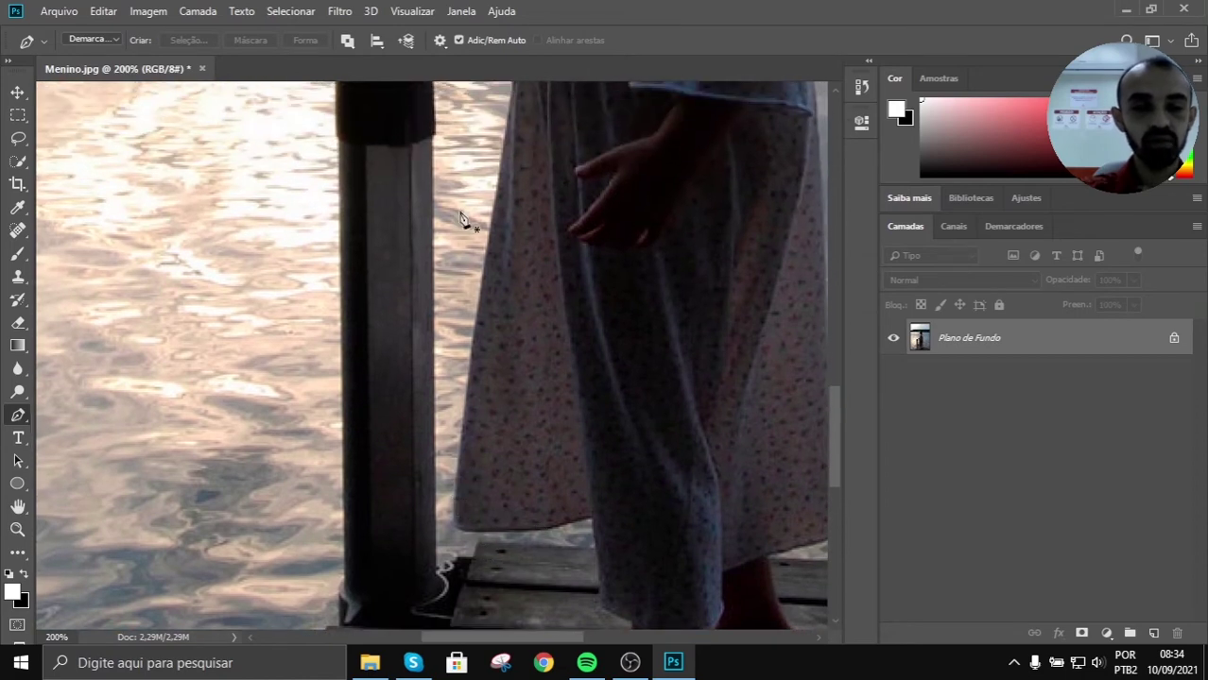
{"action": "left_click_drag", "start_coordinate": [462, 201], "coordinate": [485, 213]}
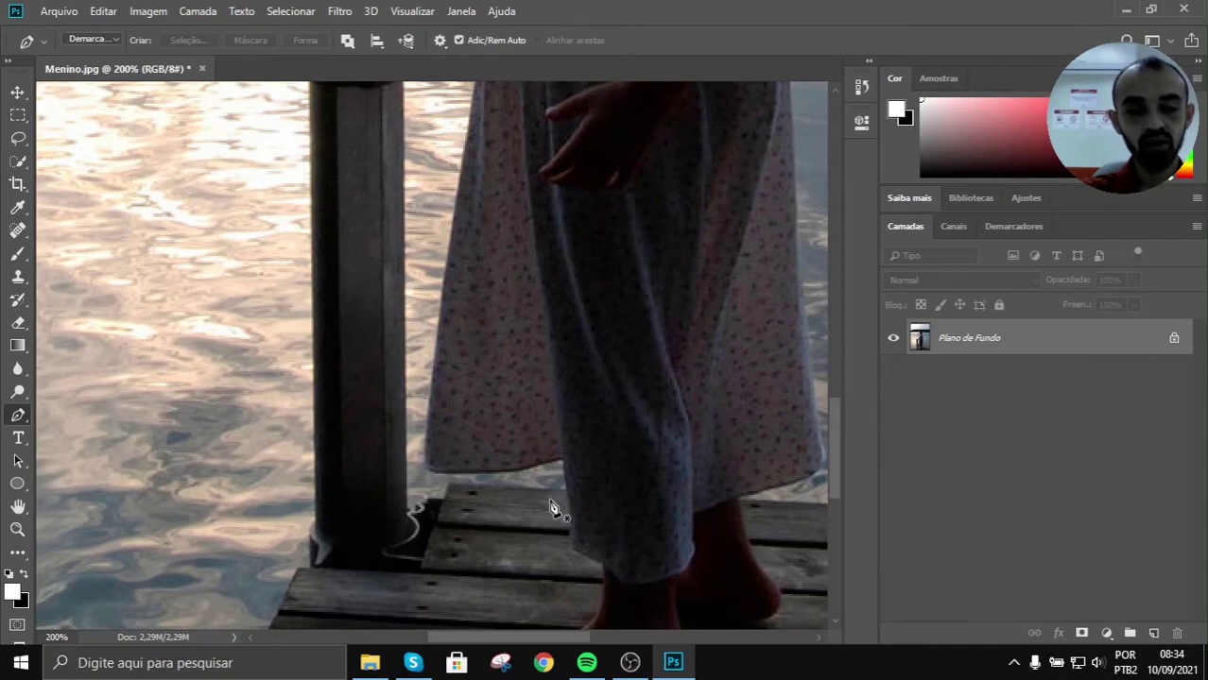
{"action": "scroll", "coordinate": [552, 508], "scroll_direction": "up", "scroll_amount": 4}
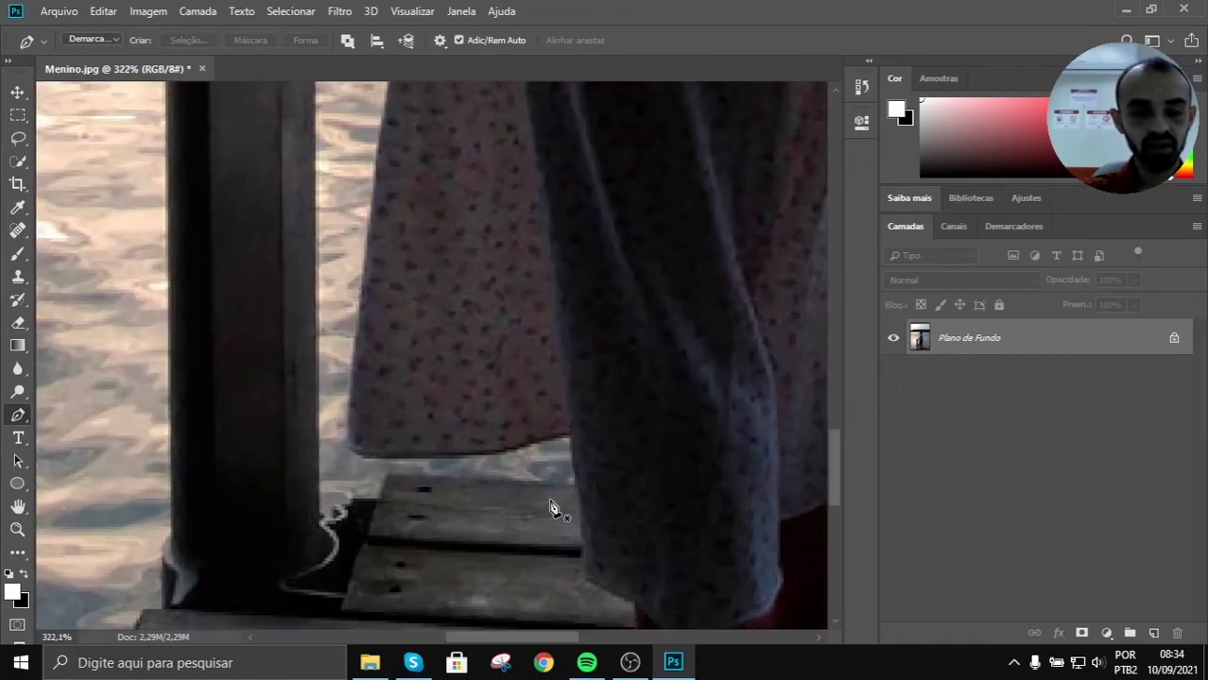
{"action": "scroll", "coordinate": [553, 509], "scroll_direction": "down", "scroll_amount": 5}
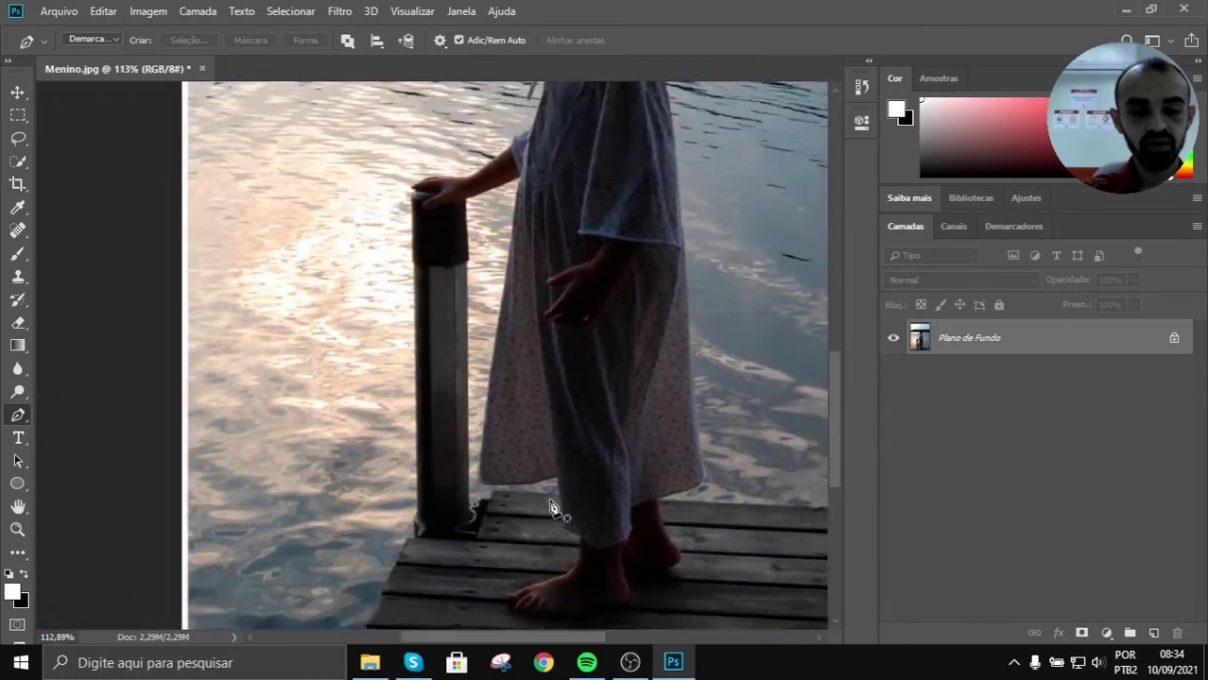
{"action": "scroll", "coordinate": [553, 509], "scroll_direction": "up", "scroll_amount": 3}
{"action": "scroll", "coordinate": [553, 508], "scroll_direction": "down", "scroll_amount": 3}
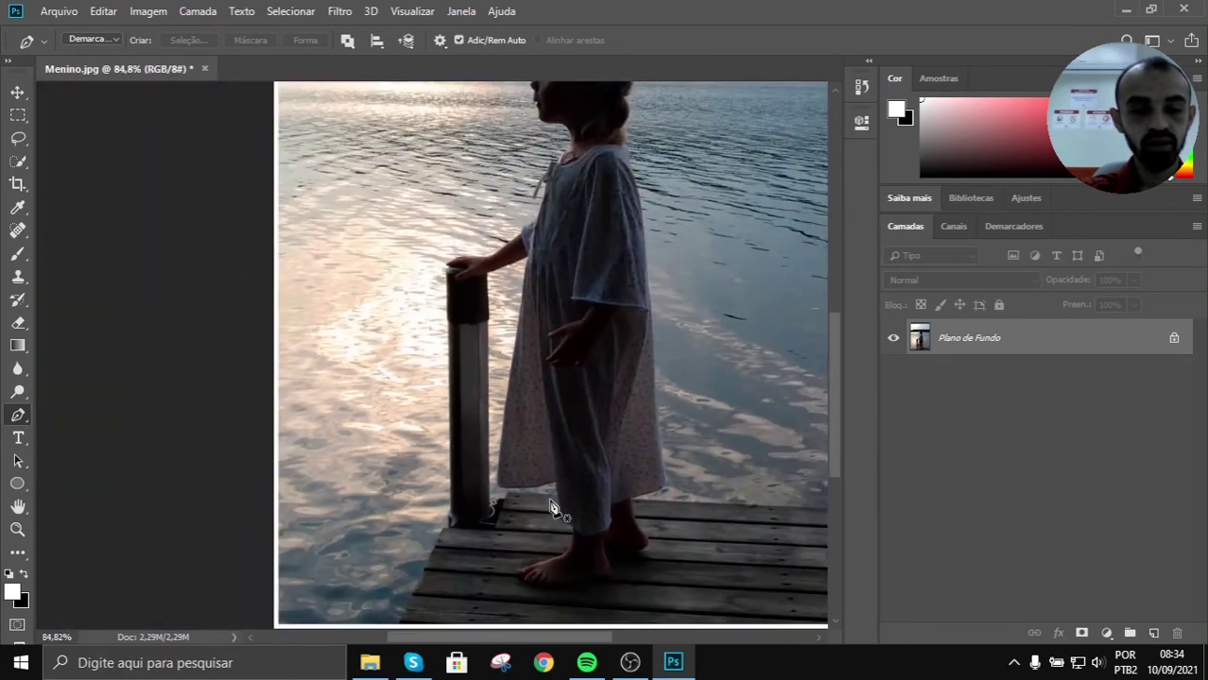
{"action": "scroll", "coordinate": [553, 508], "scroll_direction": "up", "scroll_amount": 2}
{"action": "scroll", "coordinate": [553, 508], "scroll_direction": "up", "scroll_amount": 2}
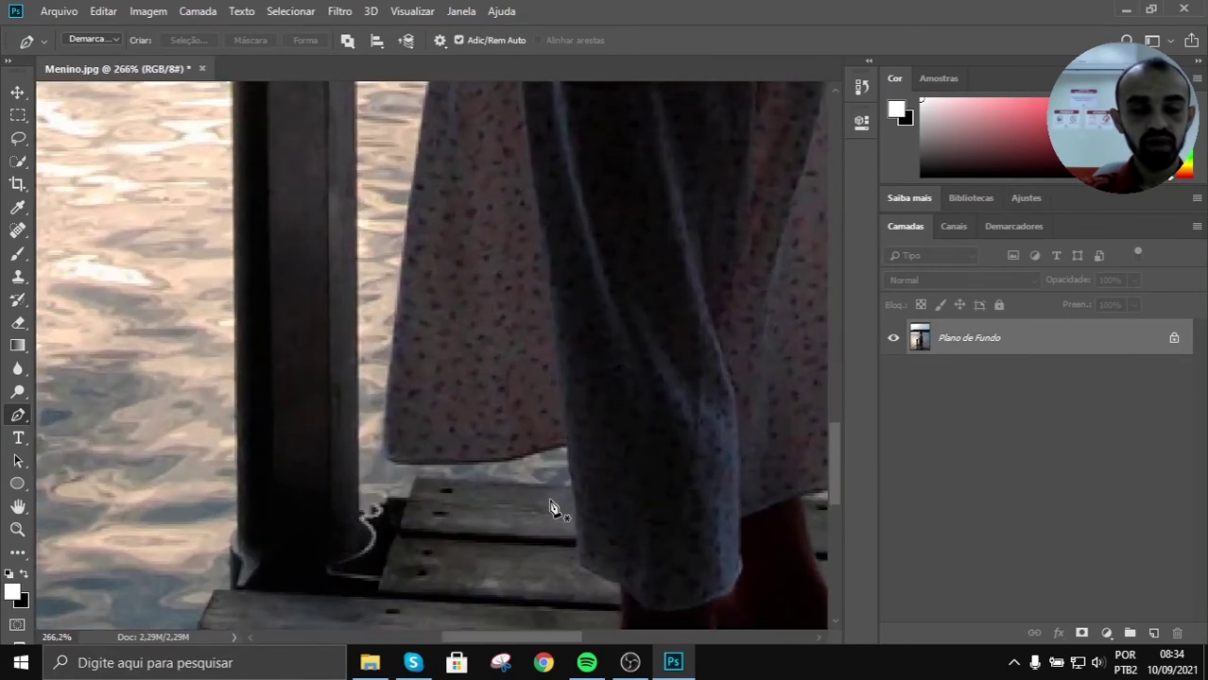
{"action": "scroll", "coordinate": [553, 509], "scroll_direction": "up", "scroll_amount": 1}
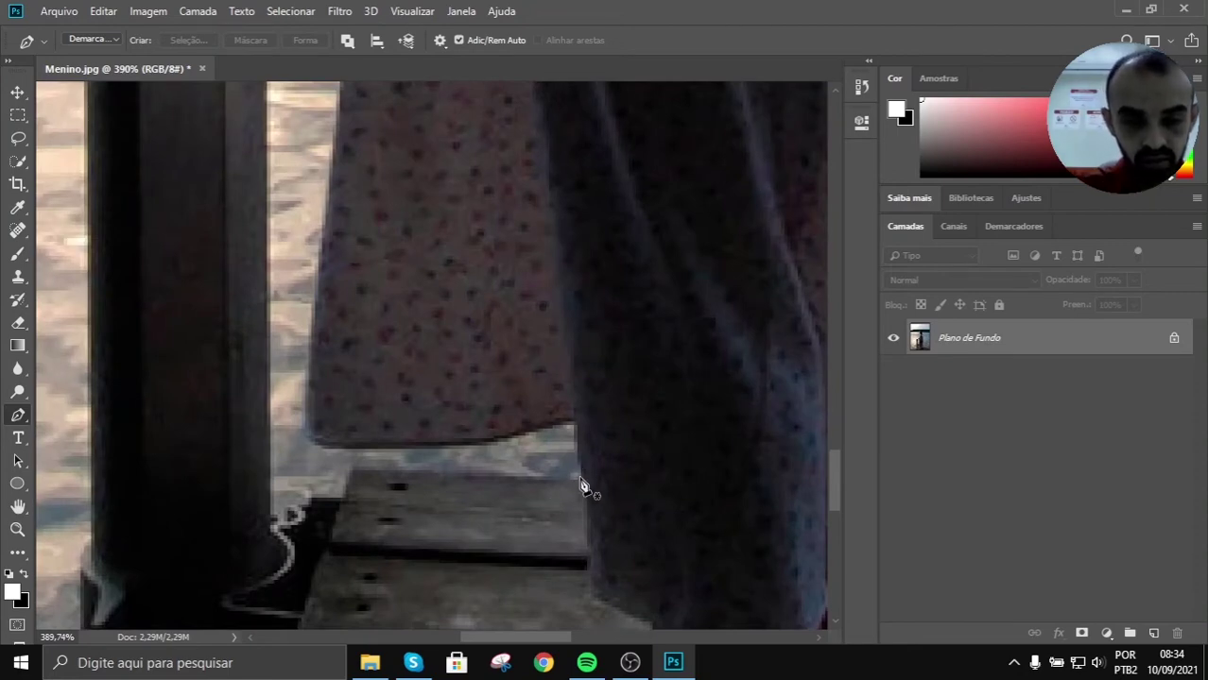
Step: Start a new Pen path where the front of the dress meets the dock, and trace it along the hem toward the post
{"action": "left_click", "coordinate": [581, 480]}
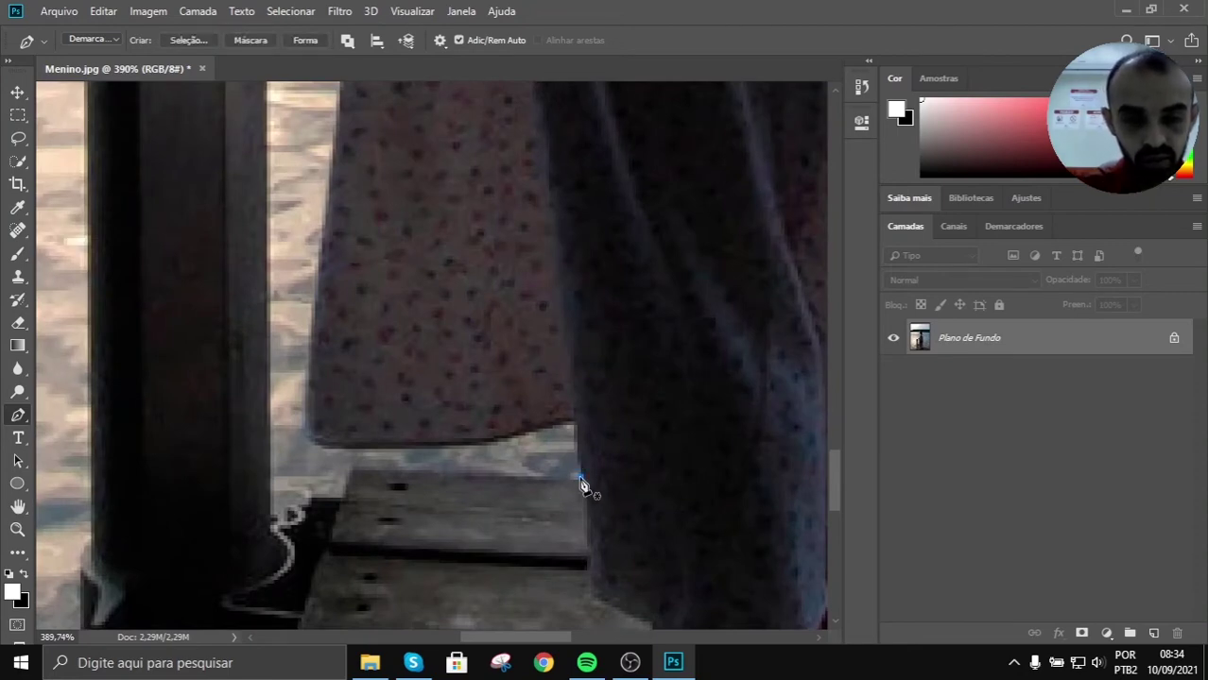
{"action": "left_click", "coordinate": [570, 423]}
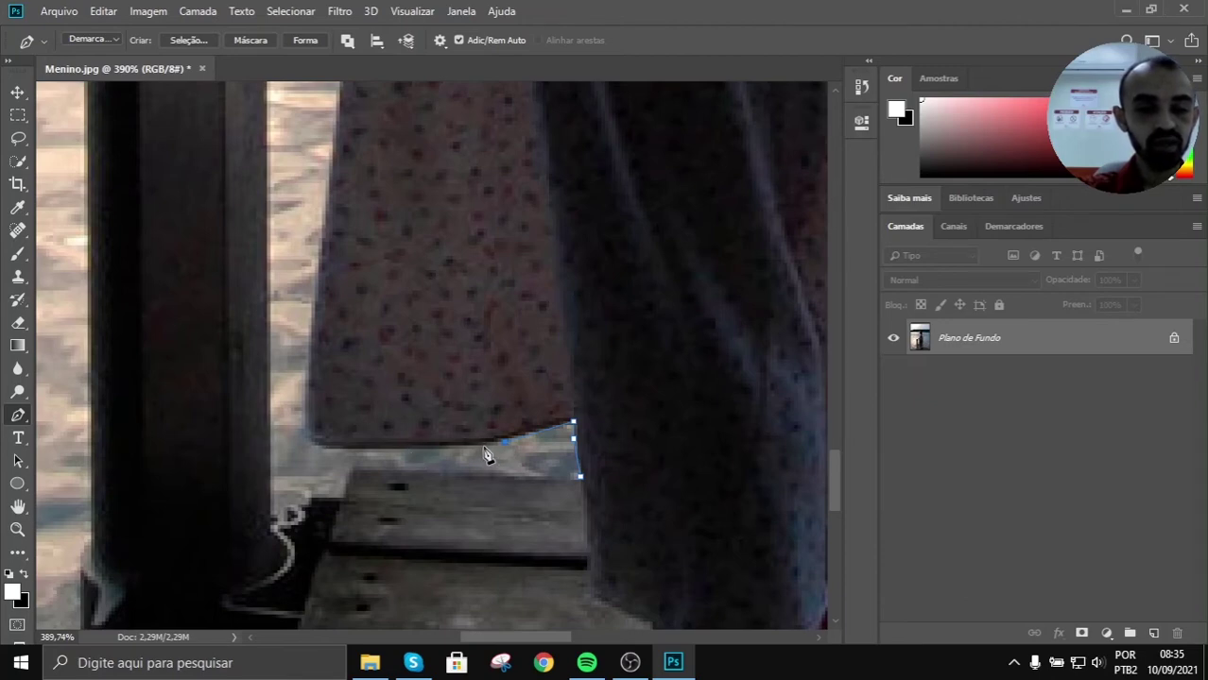
{"action": "left_click", "coordinate": [417, 449]}
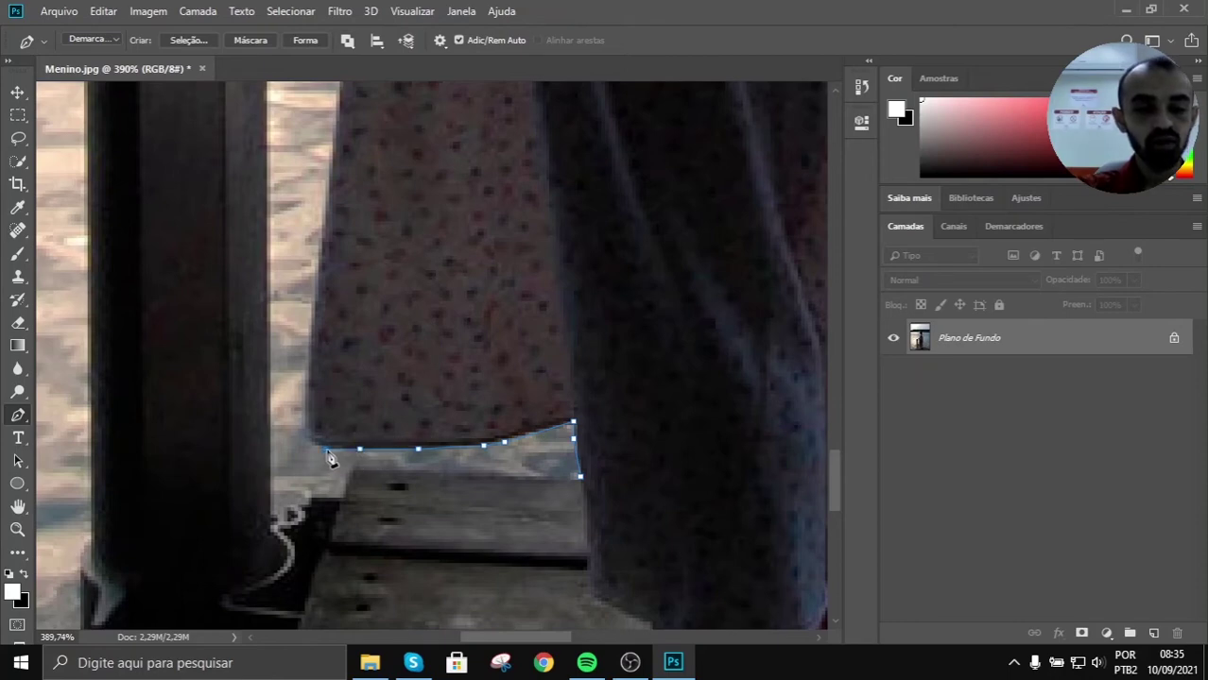
Step: Curve the path around the hem's lower-left corner and adjust the anchor's direction handles to follow the dress's left edge
{"action": "left_click", "coordinate": [307, 376]}
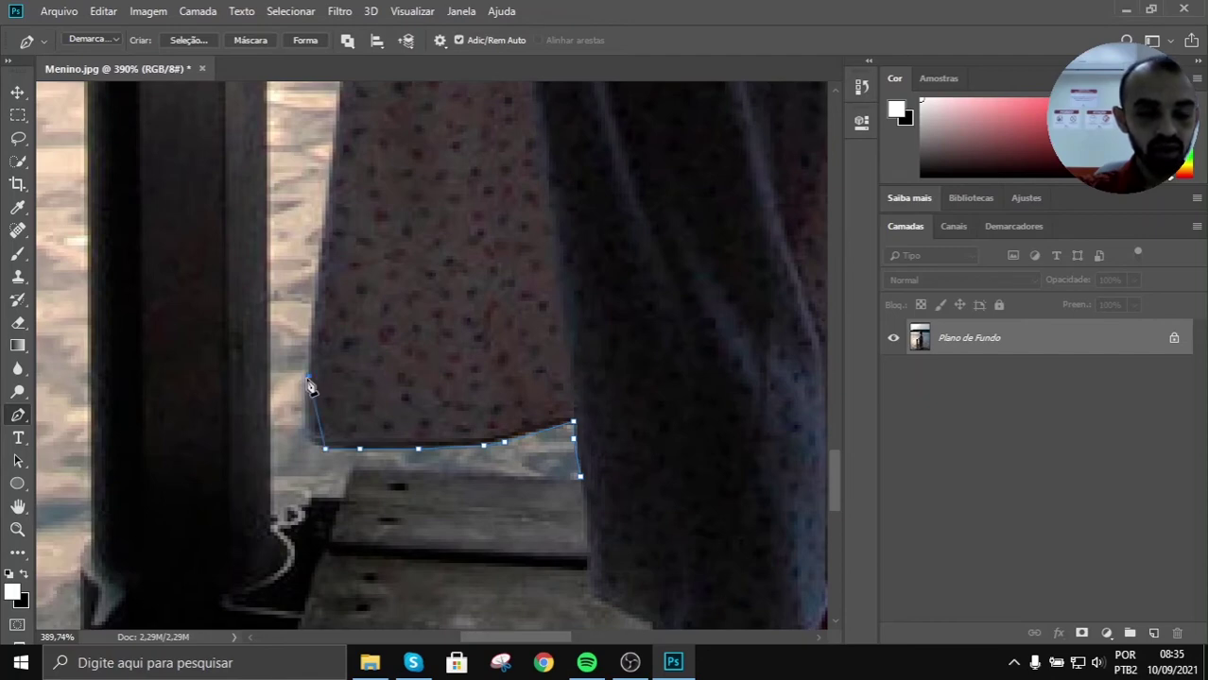
{"action": "left_click_drag", "start_coordinate": [311, 388], "coordinate": [355, 295]}
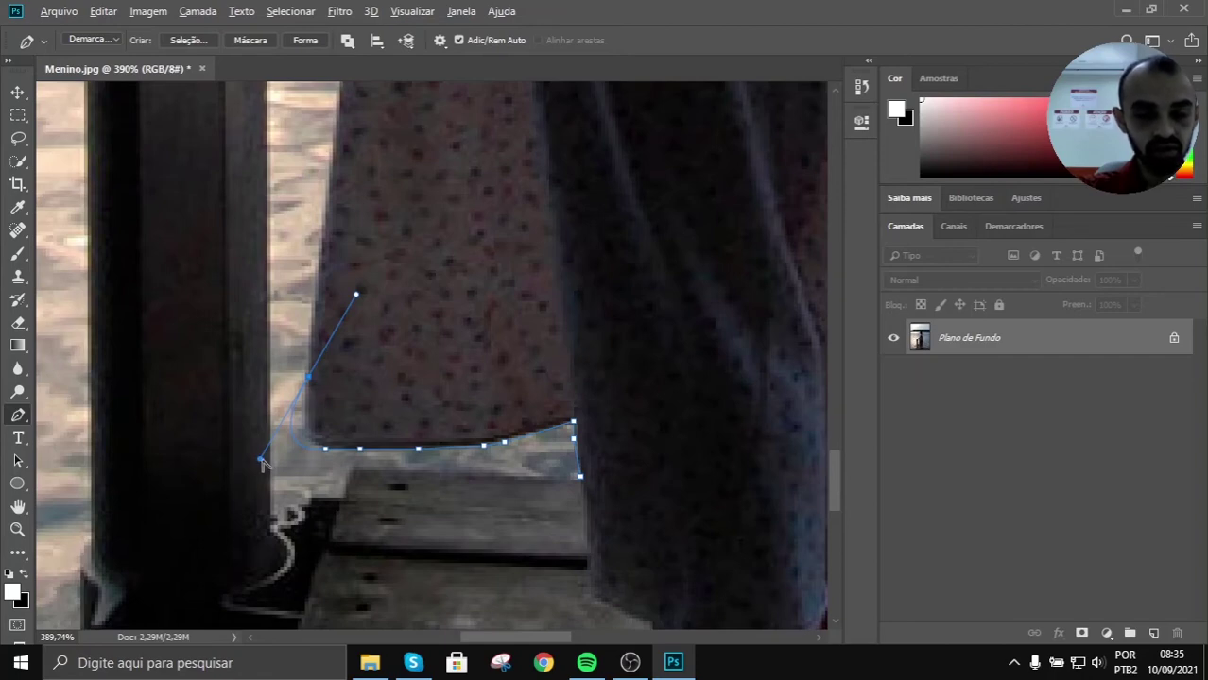
{"action": "left_click_drag", "start_coordinate": [260, 460], "coordinate": [267, 462]}
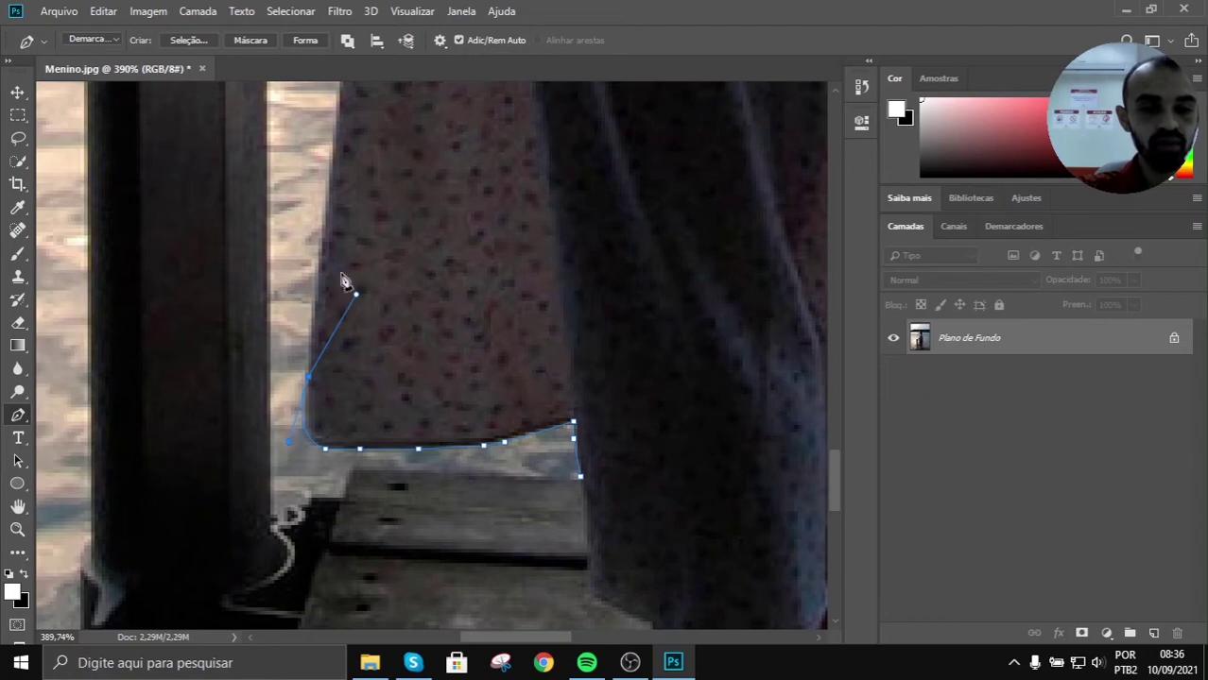
{"action": "left_click", "coordinate": [321, 223]}
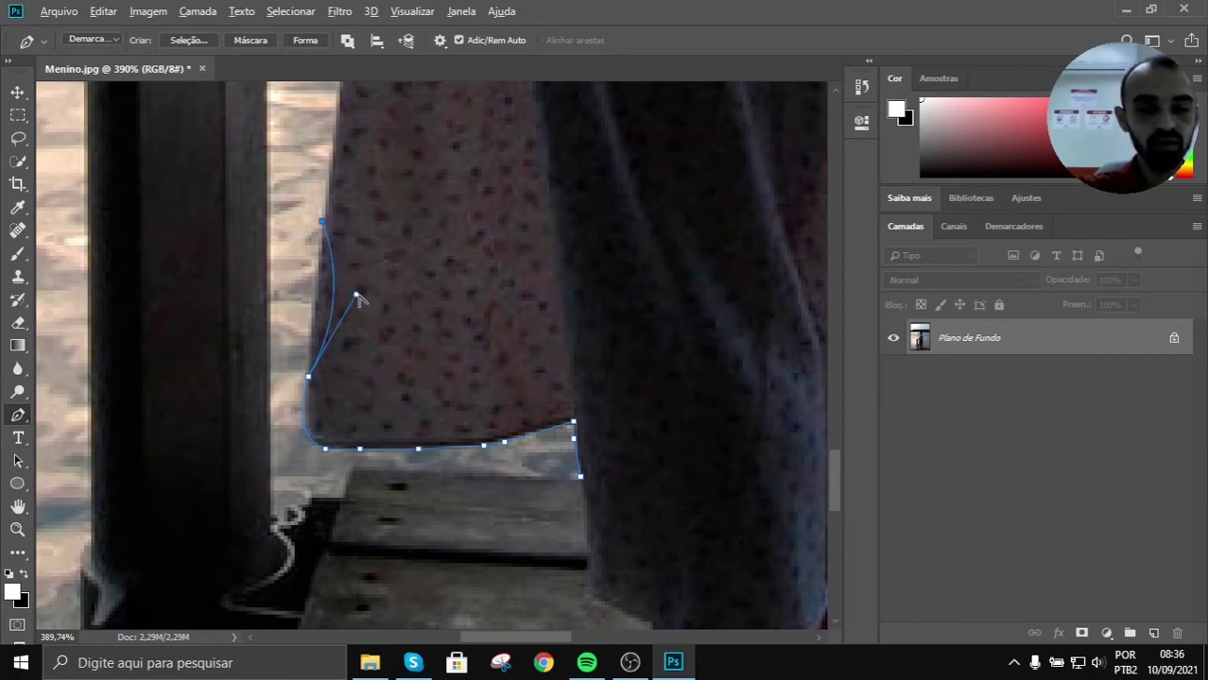
{"action": "left_click_drag", "start_coordinate": [356, 296], "coordinate": [317, 307]}
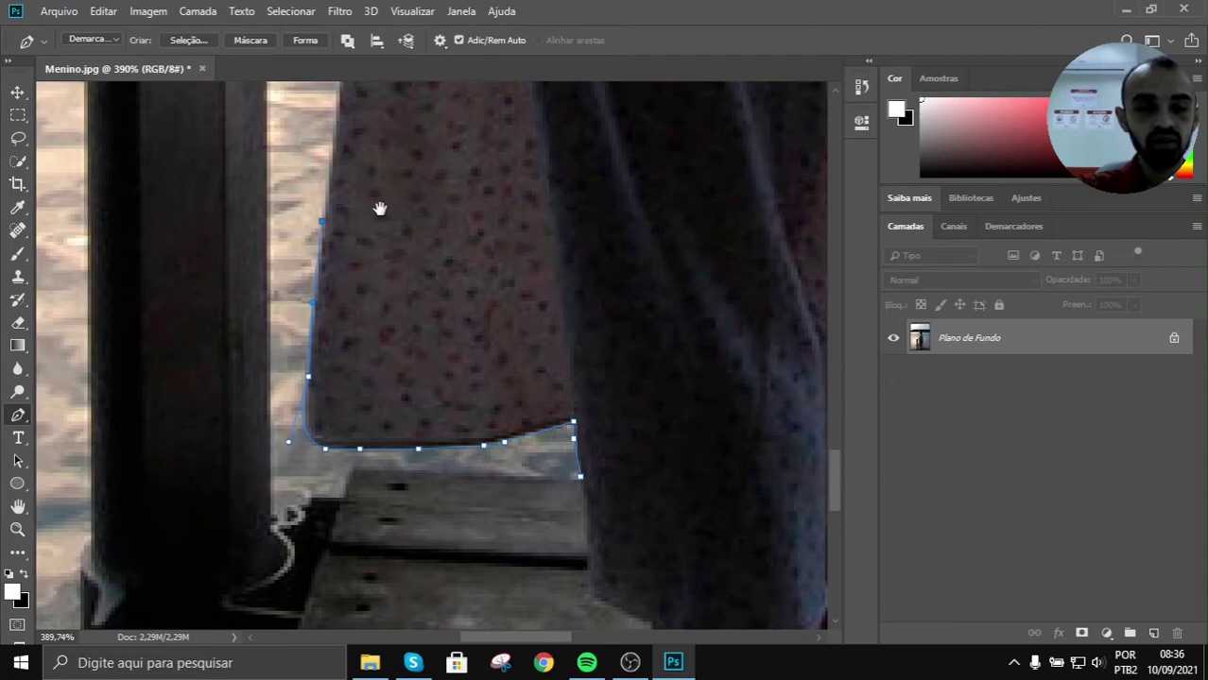
Step: Trace the path up the left edge of the dress with anchor points, from above the hem to below the outstretched arm
{"action": "left_click_drag", "start_coordinate": [391, 209], "coordinate": [386, 374]}
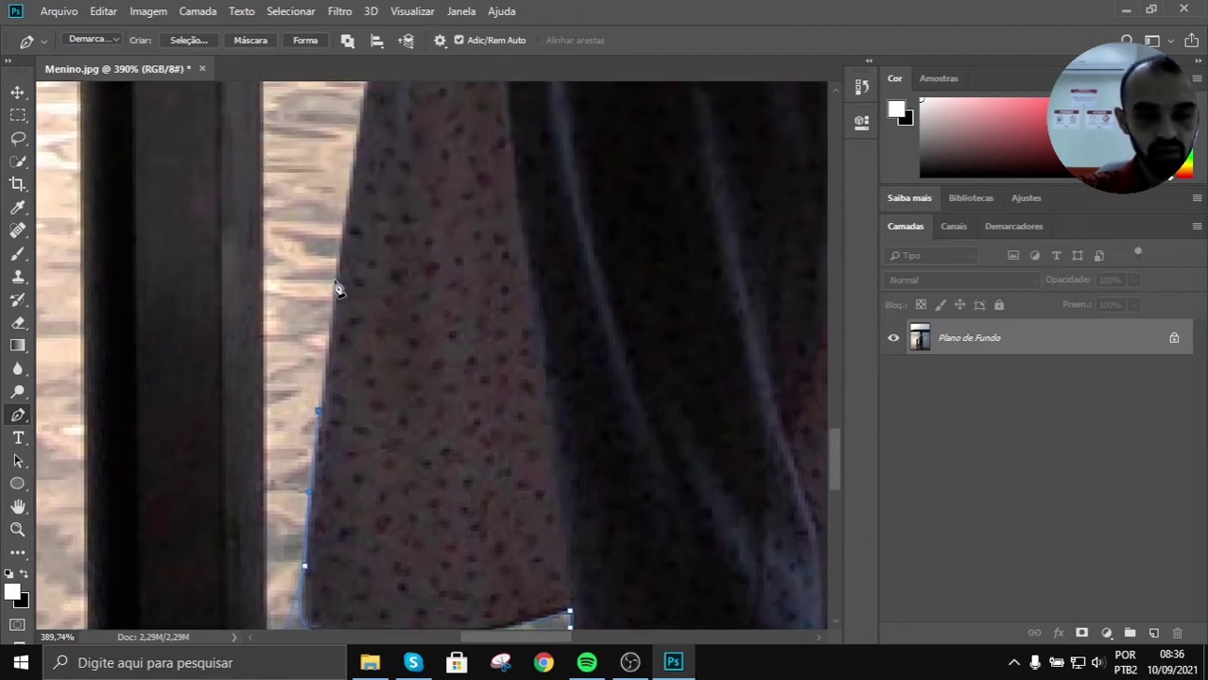
{"action": "left_click", "coordinate": [335, 280]}
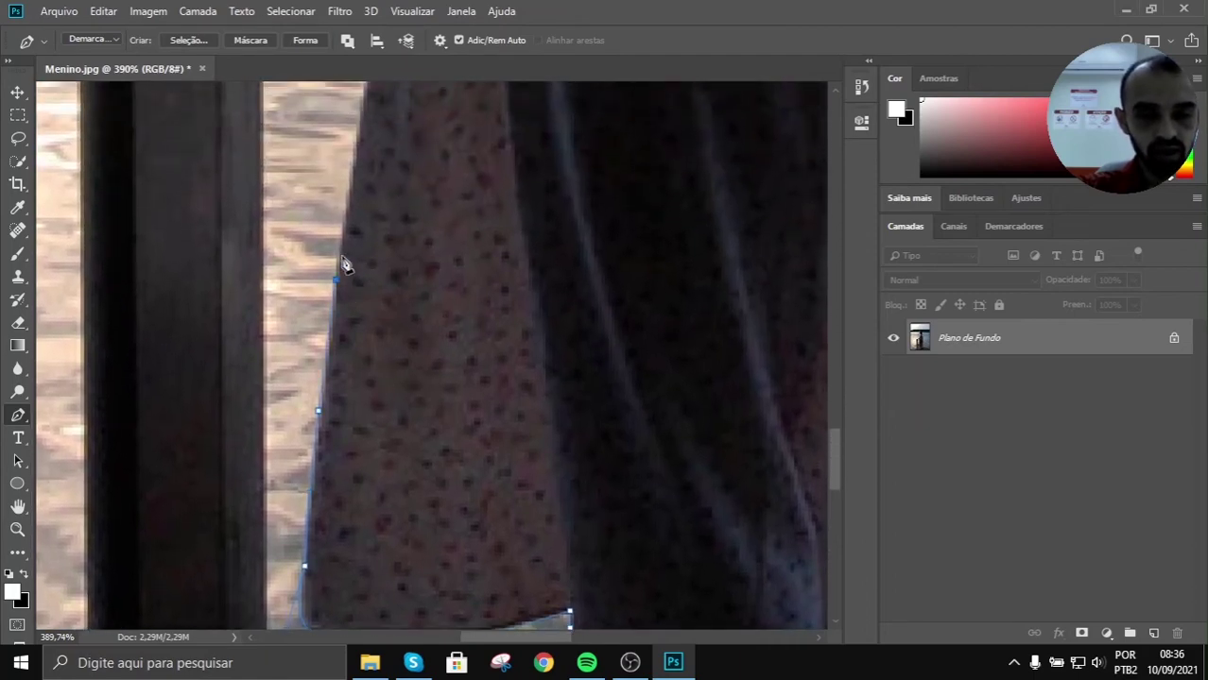
{"action": "left_click_drag", "start_coordinate": [383, 248], "coordinate": [359, 375]}
{"action": "left_click", "coordinate": [353, 162]}
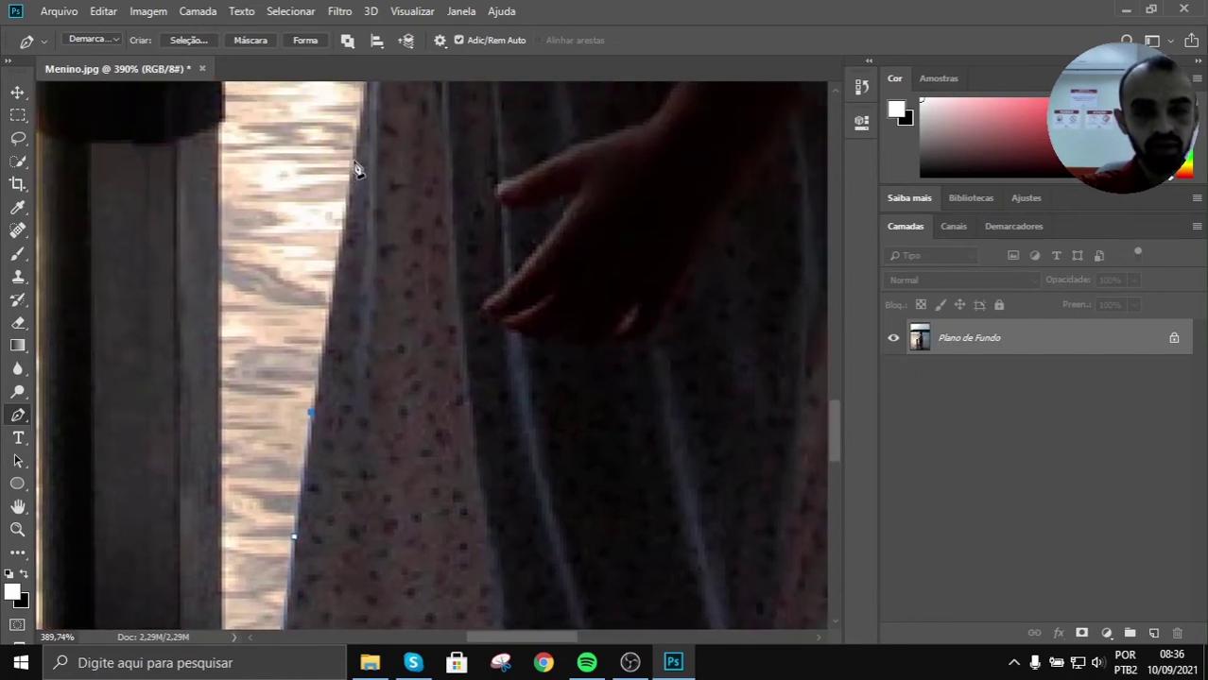
{"action": "left_click_drag", "start_coordinate": [411, 186], "coordinate": [407, 382]}
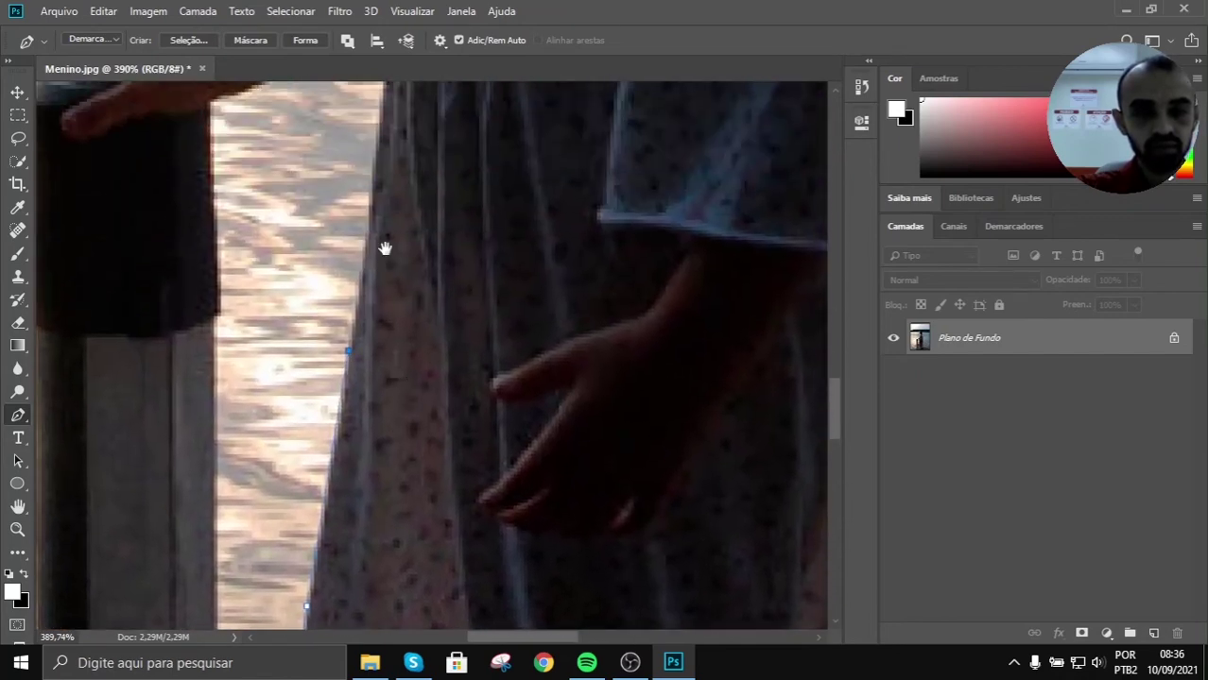
{"action": "left_click_drag", "start_coordinate": [385, 248], "coordinate": [354, 364]}
{"action": "left_click", "coordinate": [354, 355]}
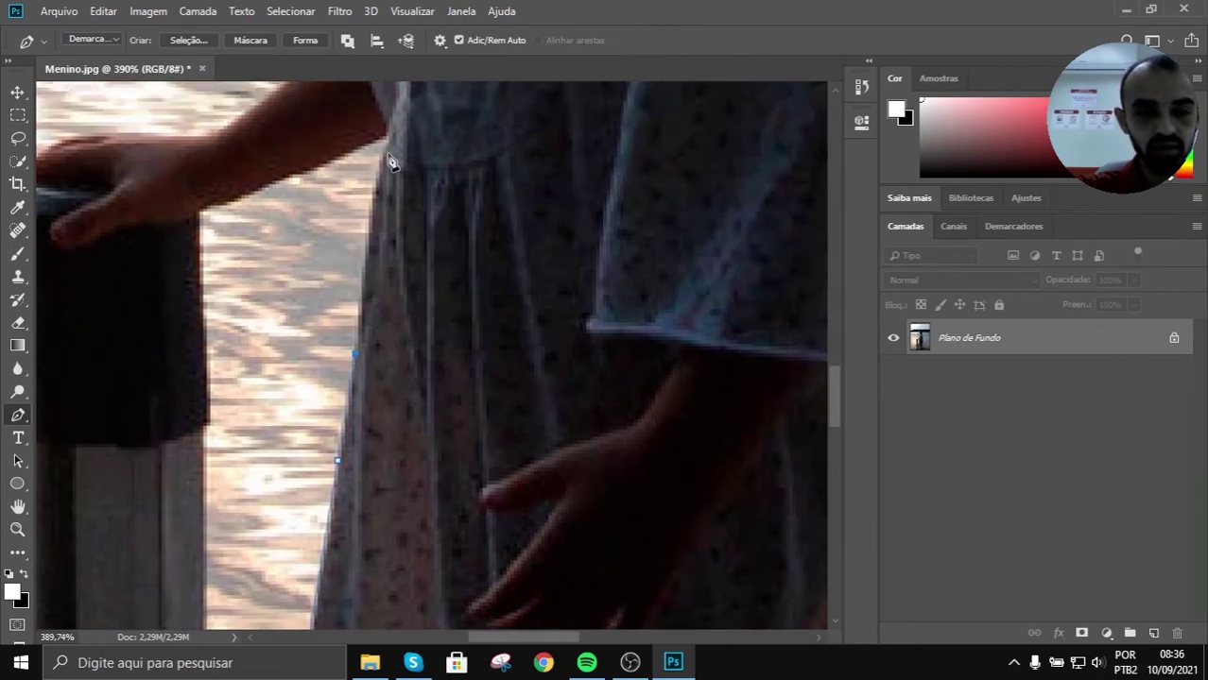
Step: Extend the path up the dress to the armpit, and trace the underside of the outstretched arm to the top of the post
{"action": "left_click_drag", "start_coordinate": [376, 171], "coordinate": [382, 139]}
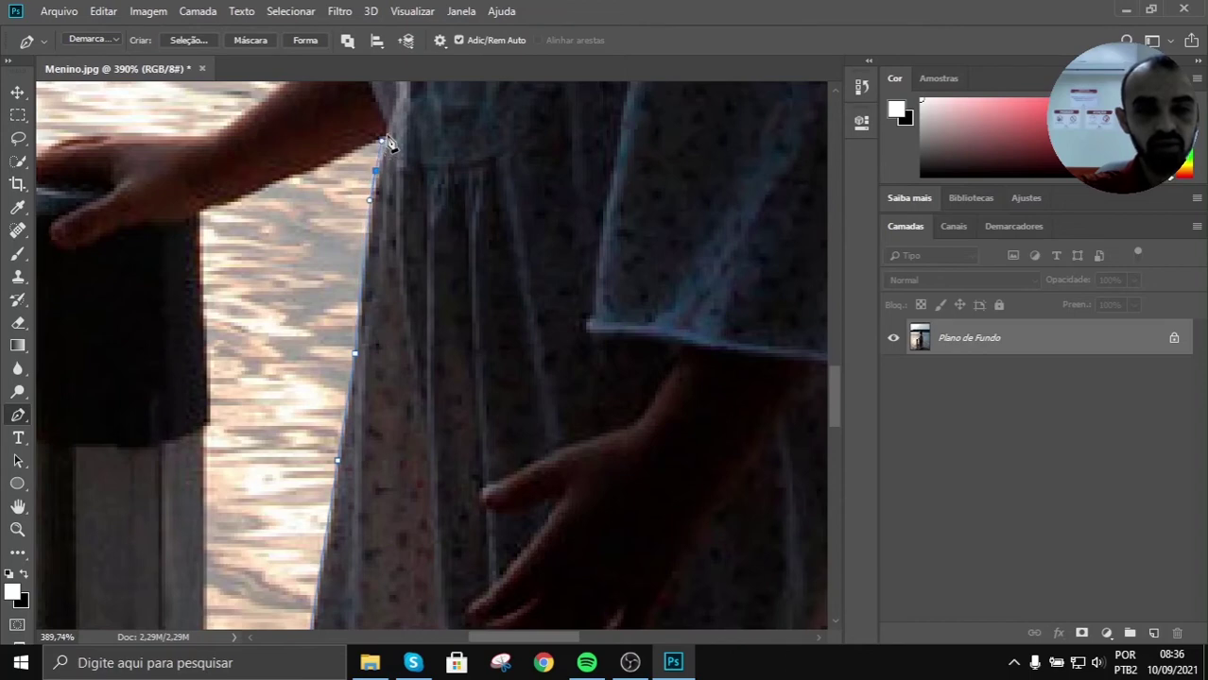
{"action": "left_click", "coordinate": [382, 140]}
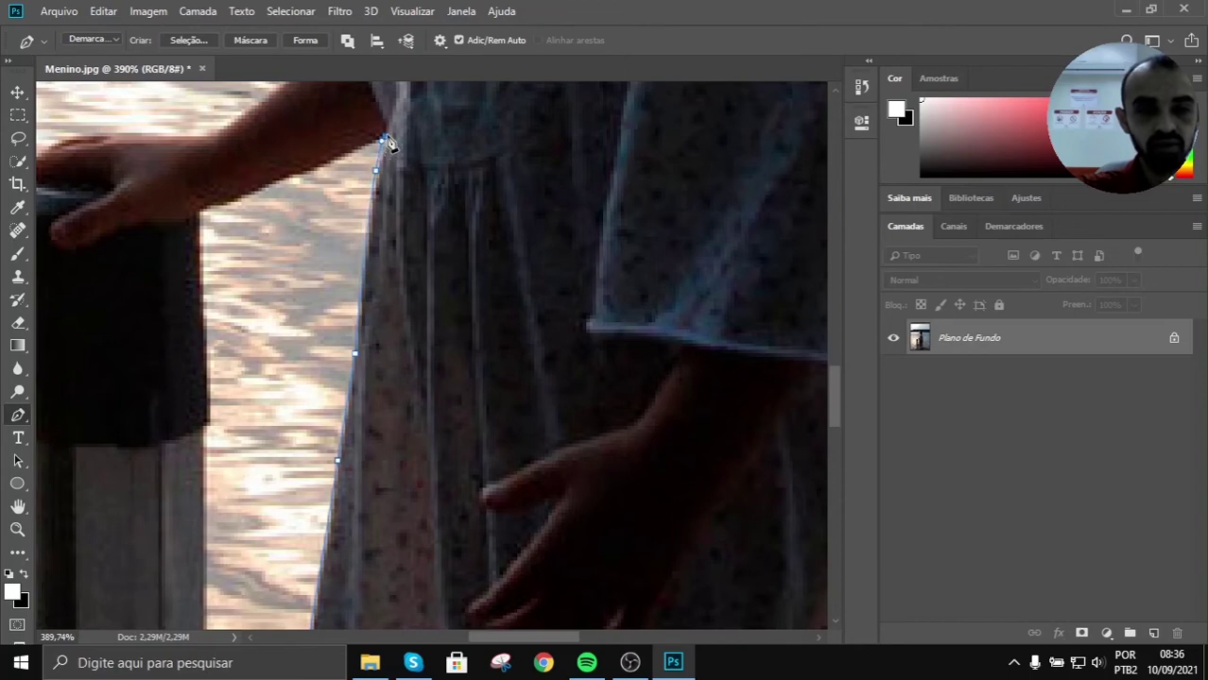
{"action": "left_click", "coordinate": [272, 180]}
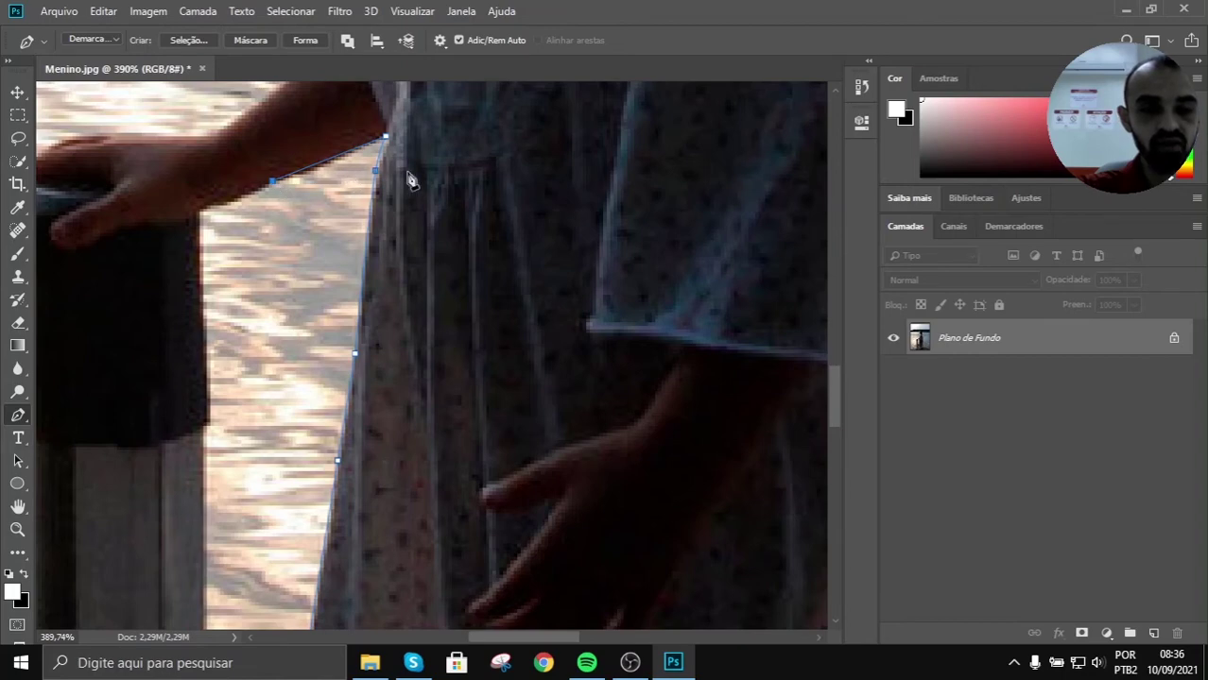
{"action": "scroll", "coordinate": [342, 193], "scroll_direction": "up", "scroll_amount": 2}
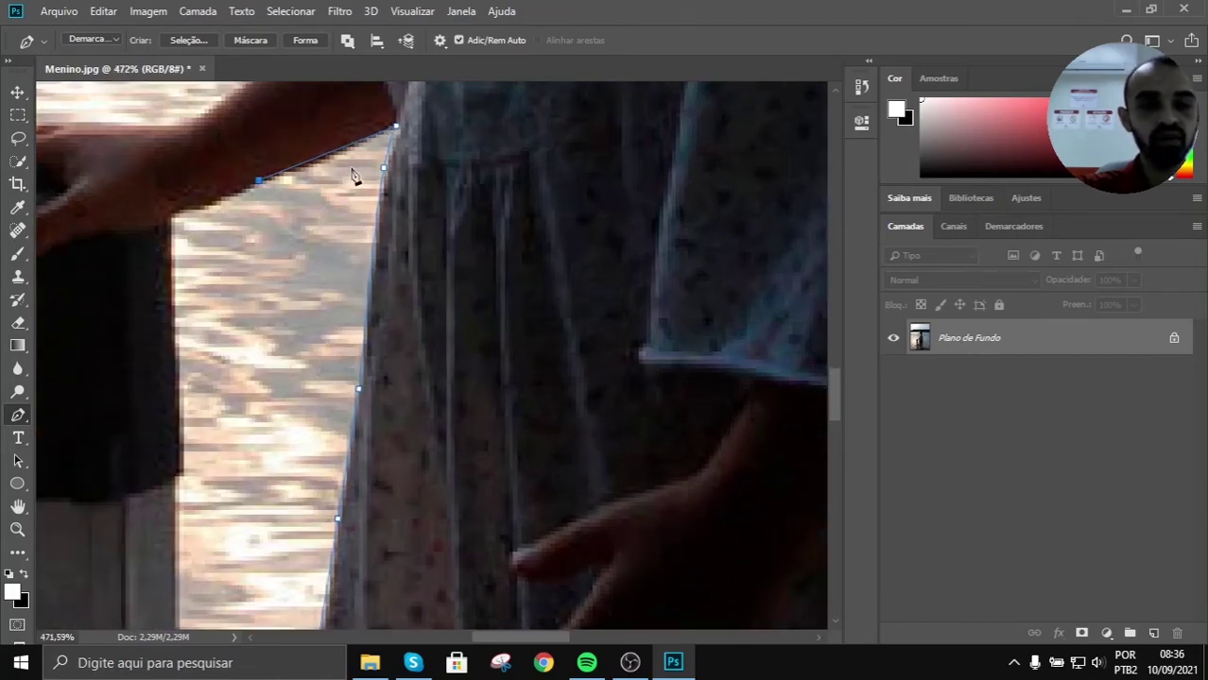
{"action": "left_click_drag", "start_coordinate": [384, 172], "coordinate": [389, 149]}
{"action": "left_click", "coordinate": [284, 178]}
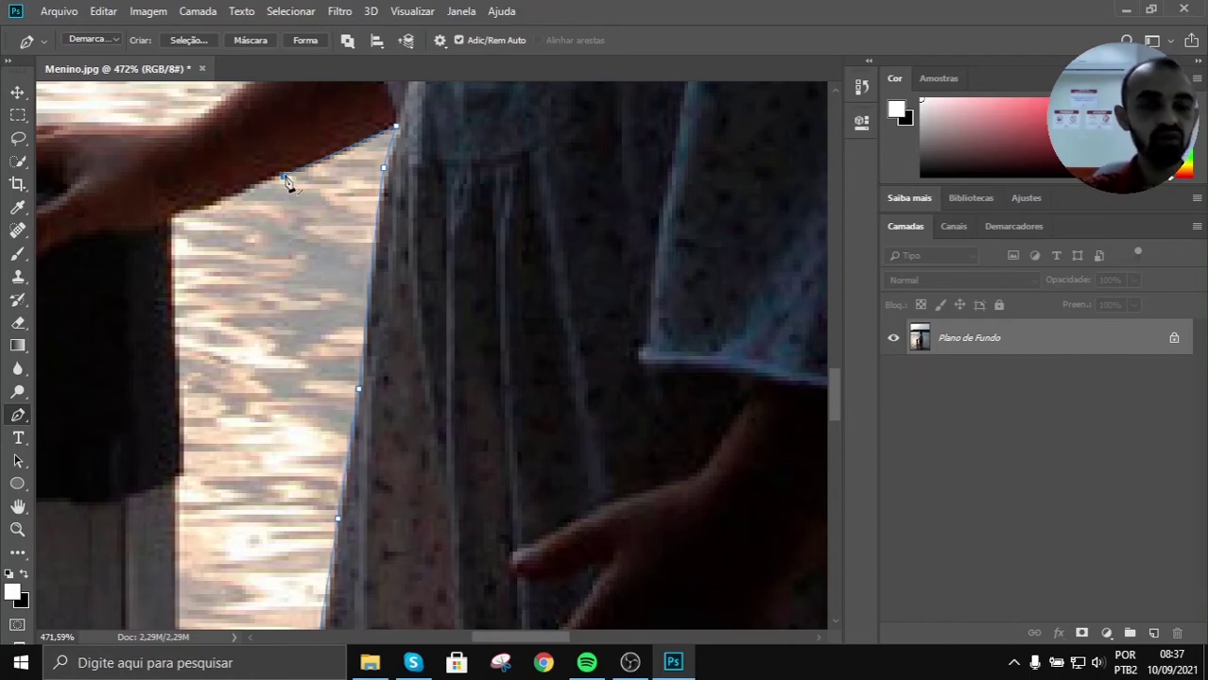
{"action": "left_click", "coordinate": [215, 206]}
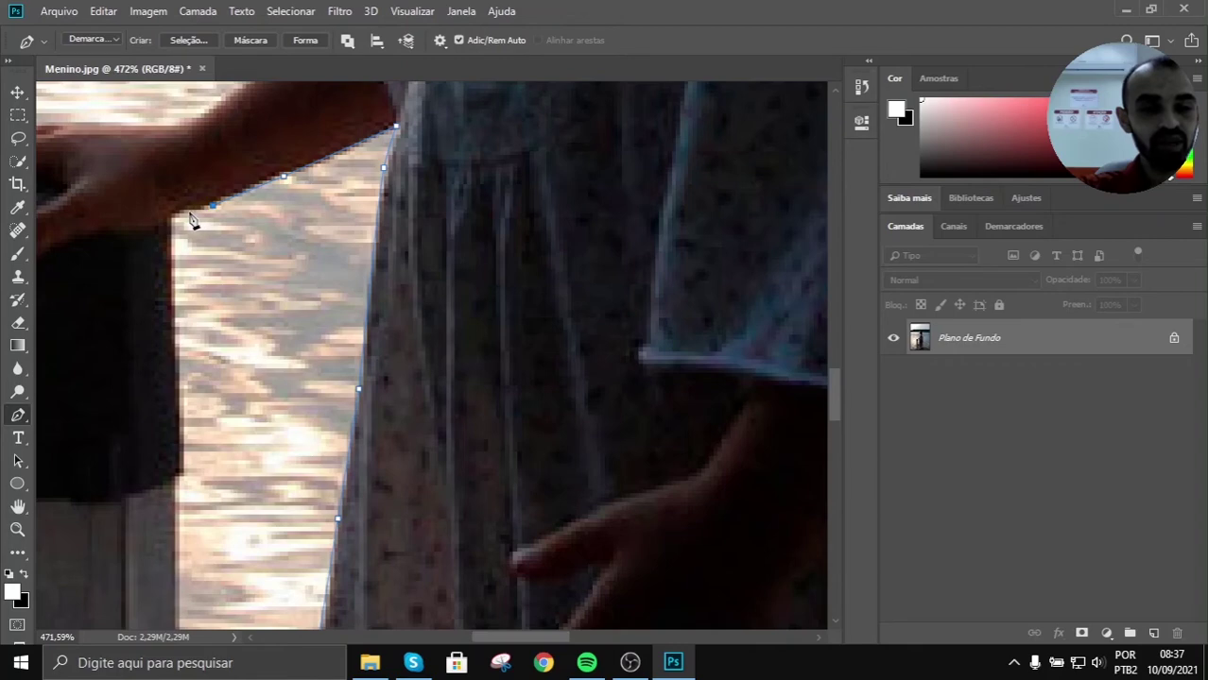
{"action": "left_click", "coordinate": [183, 208]}
{"action": "left_click", "coordinate": [176, 218]}
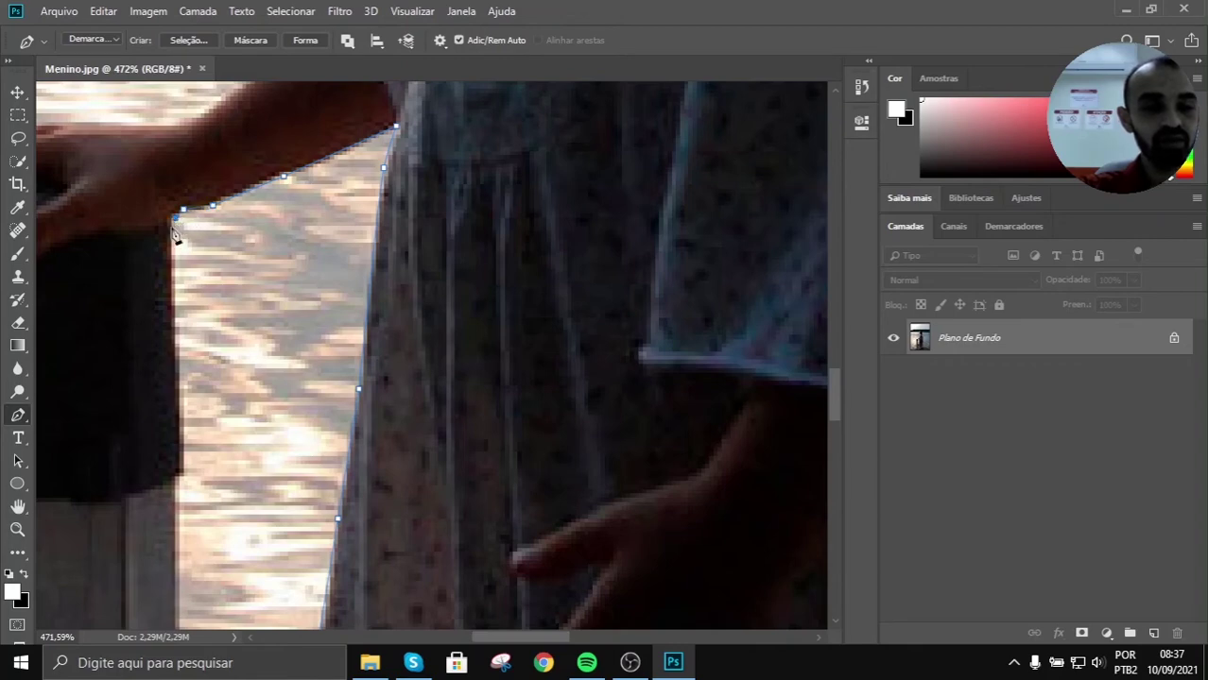
Step: Trace the path down the post's right edge and close it with the outline at the dock and dress hem
{"action": "left_click", "coordinate": [175, 336]}
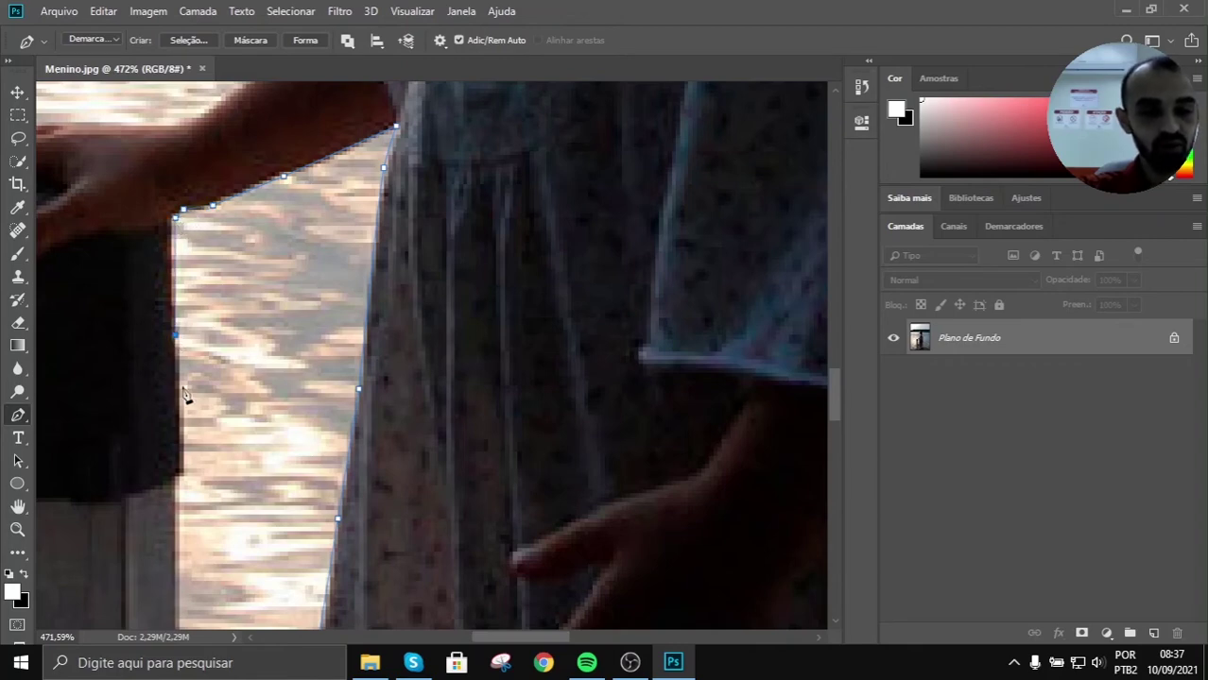
{"action": "left_click", "coordinate": [178, 467]}
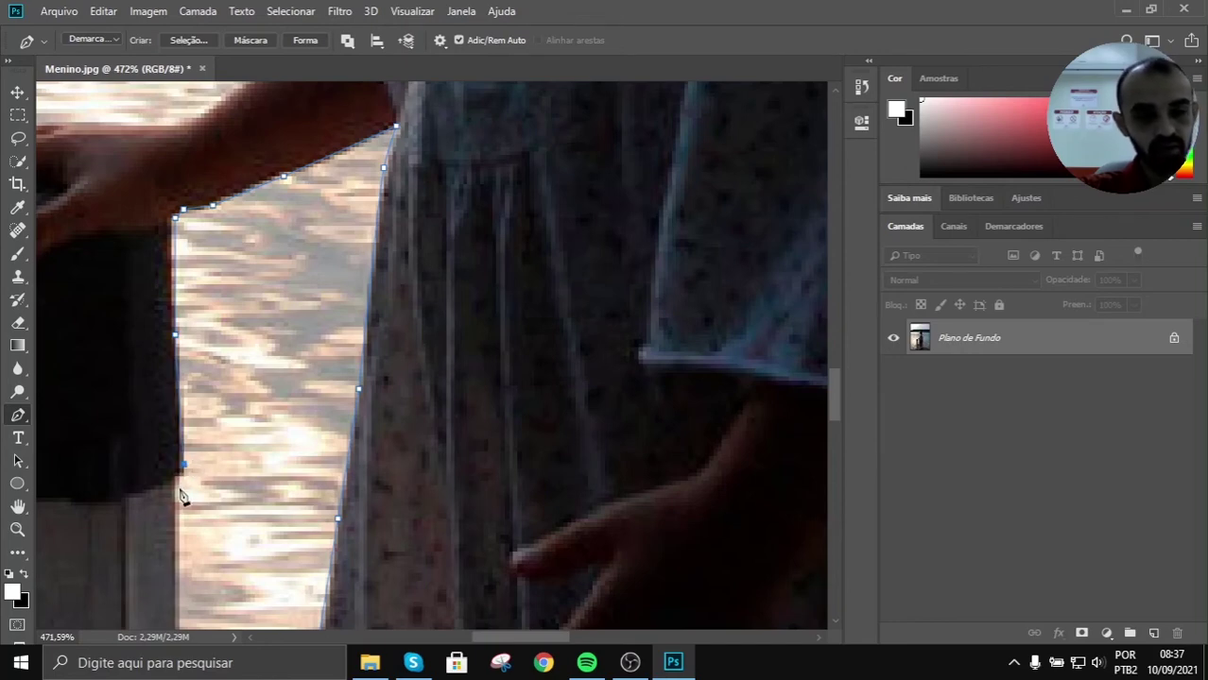
{"action": "mouse_move", "coordinate": [189, 494]}
{"action": "left_mouse_down"}
{"action": "mouse_move", "coordinate": [245, 444]}
{"action": "mouse_move", "coordinate": [315, 250]}
{"action": "left_mouse_up"}
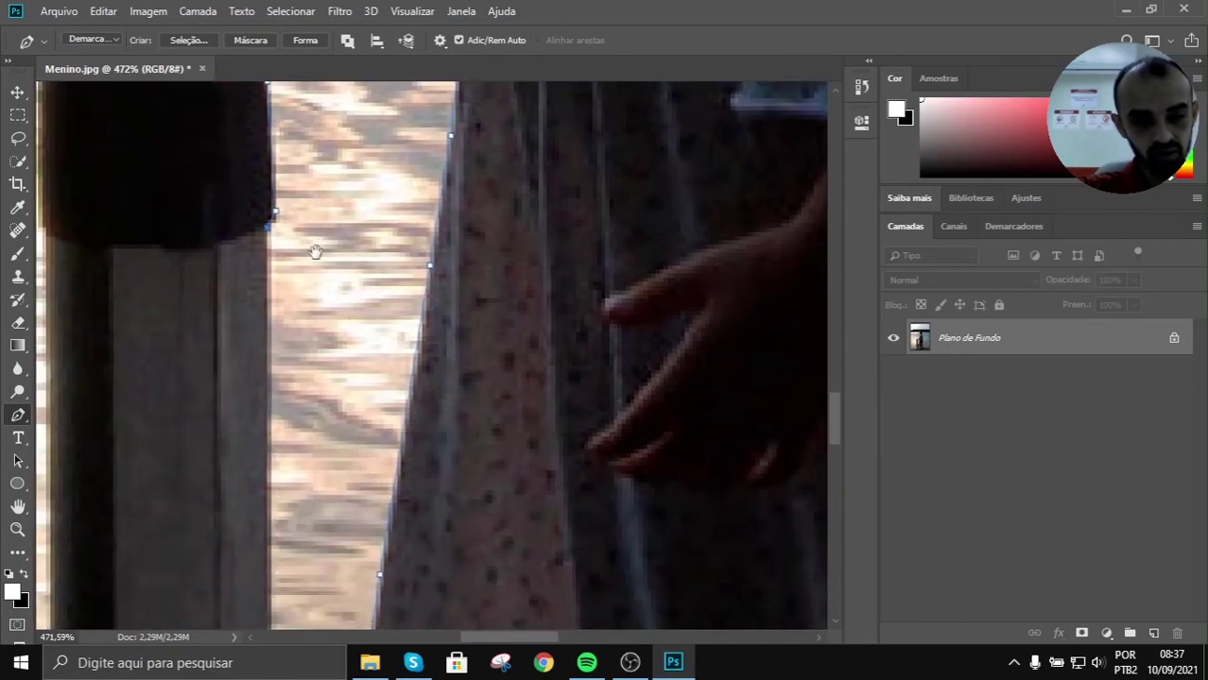
{"action": "left_click_drag", "start_coordinate": [284, 491], "coordinate": [355, 342]}
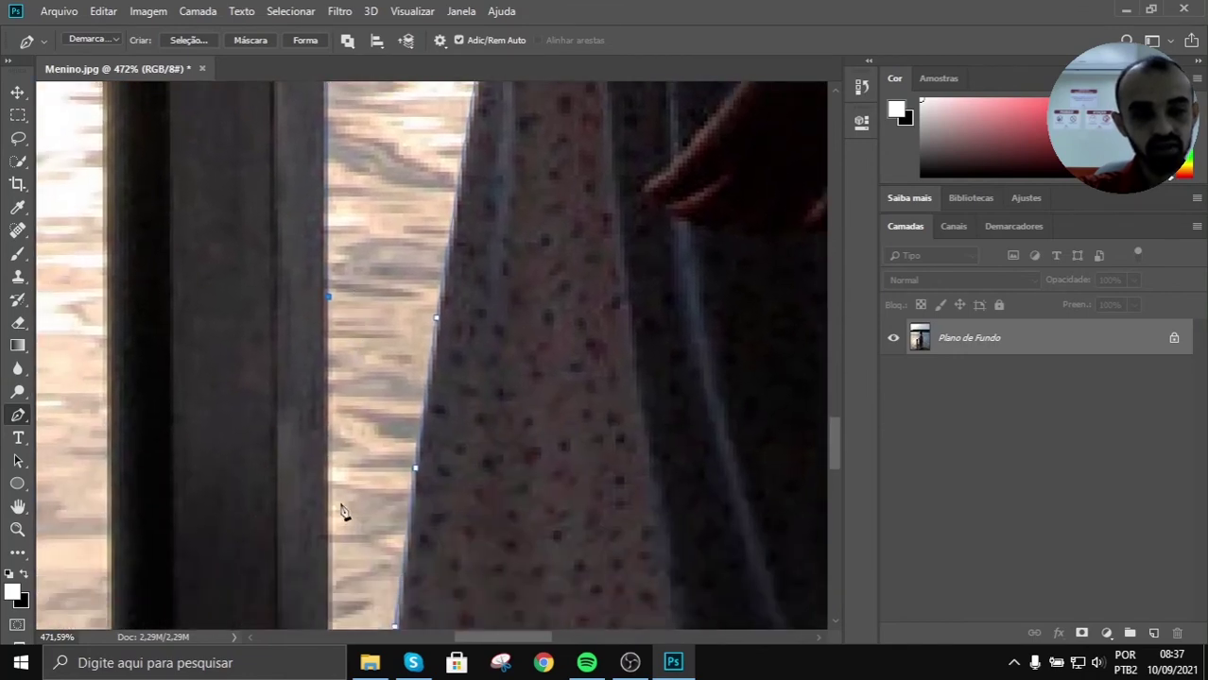
{"action": "left_click", "coordinate": [330, 543]}
{"action": "left_click_drag", "start_coordinate": [411, 510], "coordinate": [445, 252]}
{"action": "left_click_drag", "start_coordinate": [644, 523], "coordinate": [624, 280]}
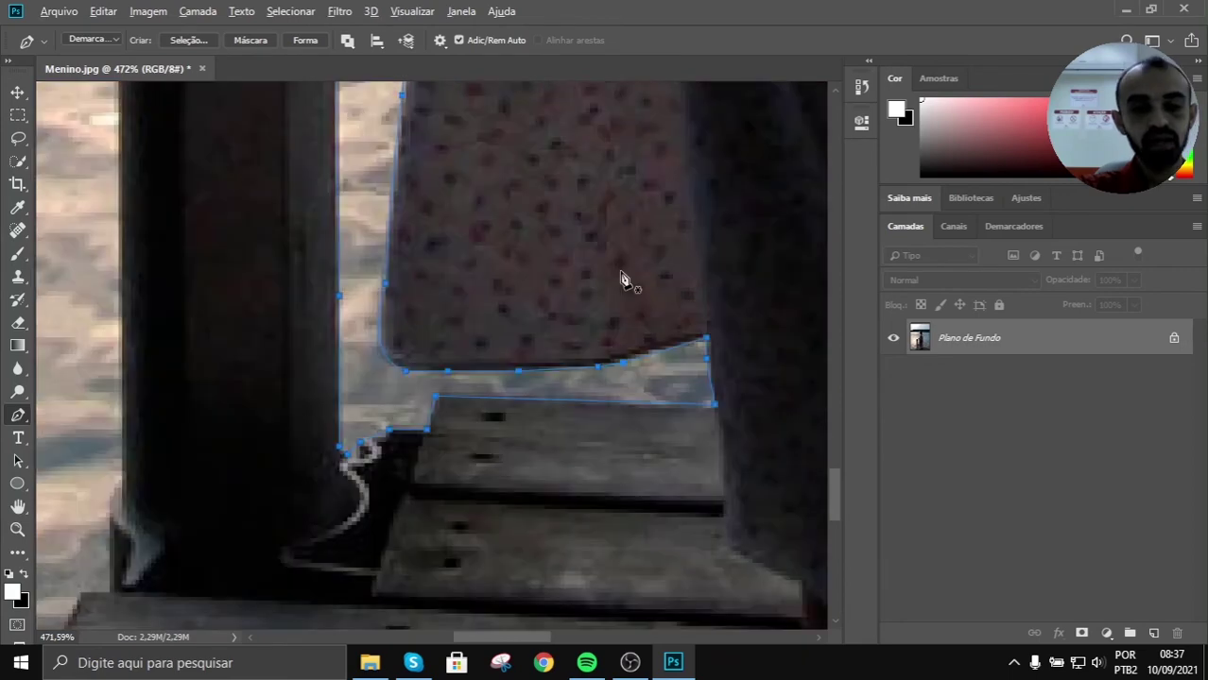
Step: Convert the closed path between post and dress into a new anti-aliased selection with a feather radius of 0.3 pixels
{"action": "scroll", "coordinate": [620, 280], "scroll_direction": "down", "scroll_amount": 3}
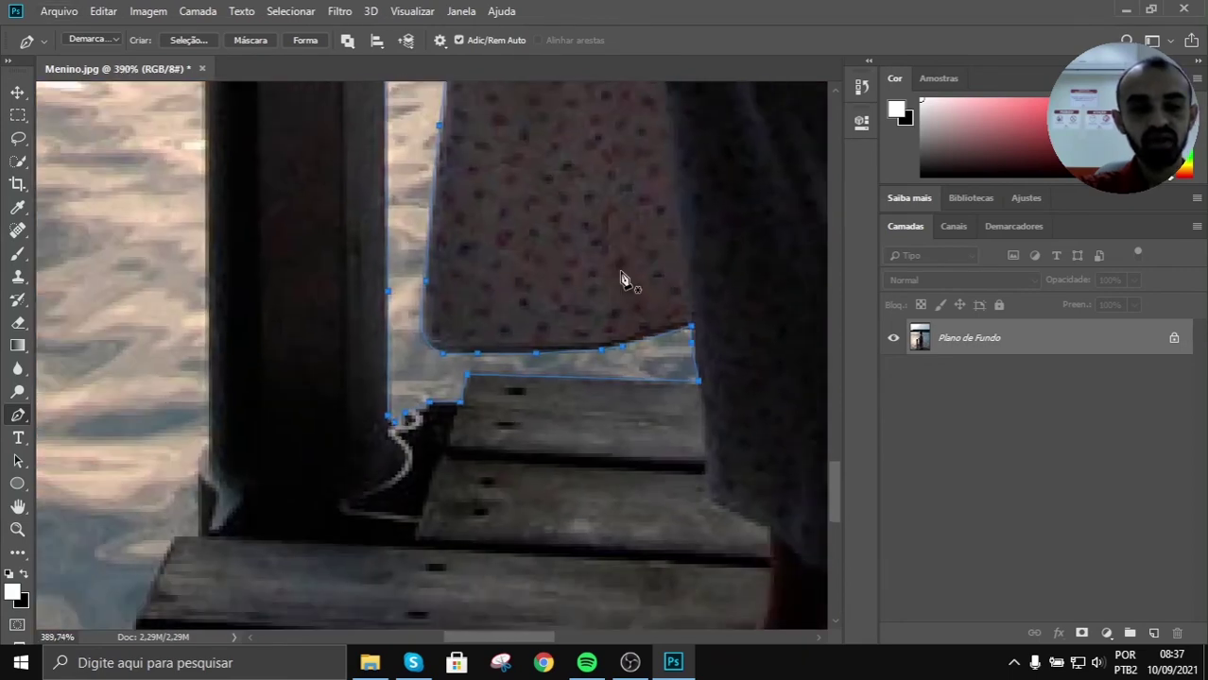
{"action": "scroll", "coordinate": [526, 289], "scroll_direction": "down", "scroll_amount": 5}
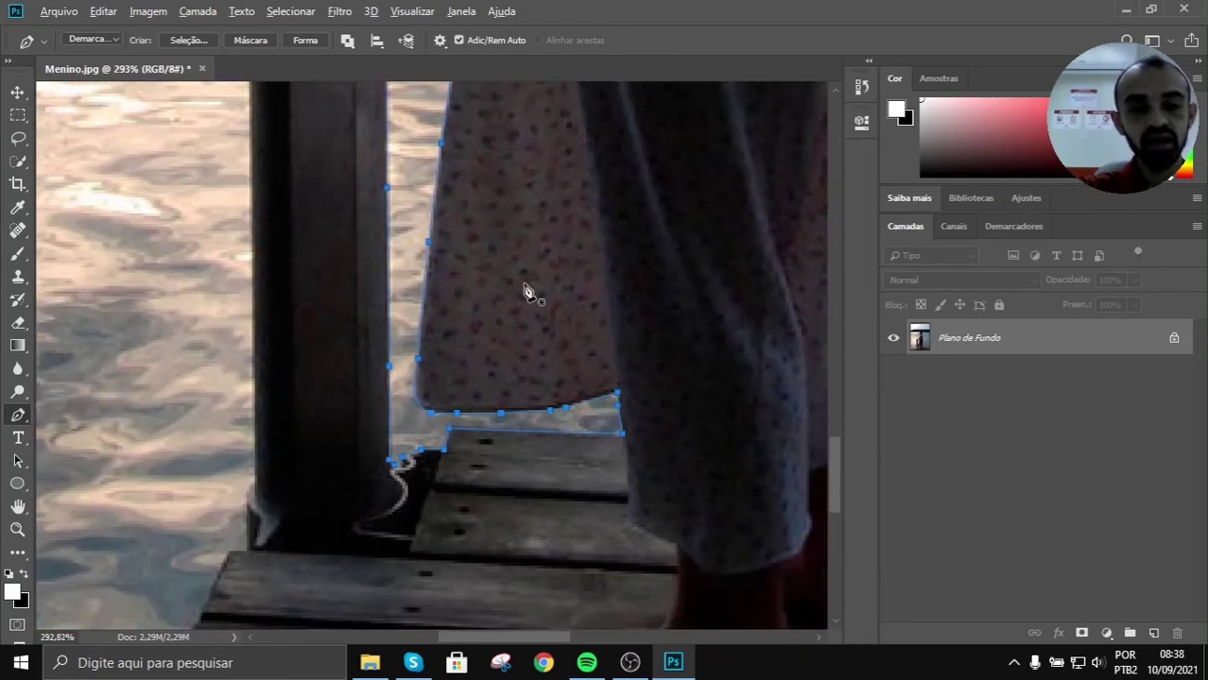
{"action": "scroll", "coordinate": [526, 291], "scroll_direction": "down", "scroll_amount": 6}
{"action": "left_click_drag", "start_coordinate": [526, 290], "coordinate": [424, 442]}
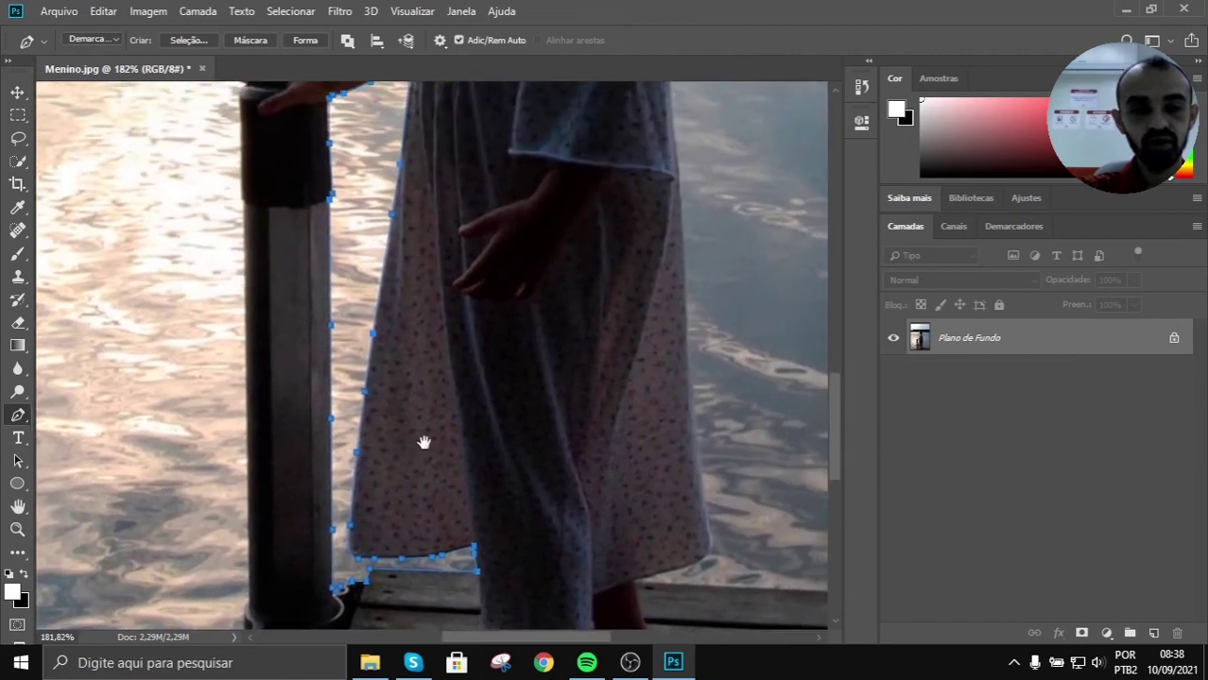
{"action": "scroll", "coordinate": [425, 416], "scroll_direction": "down", "scroll_amount": 2}
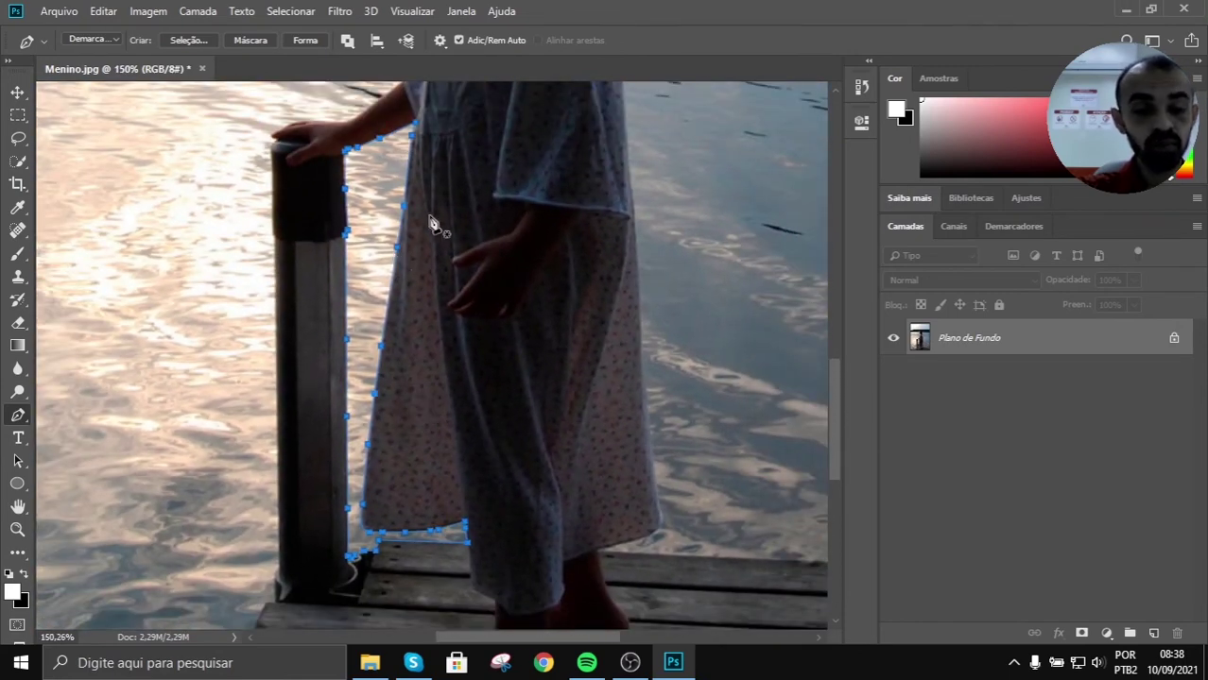
{"action": "right_click", "coordinate": [375, 283]}
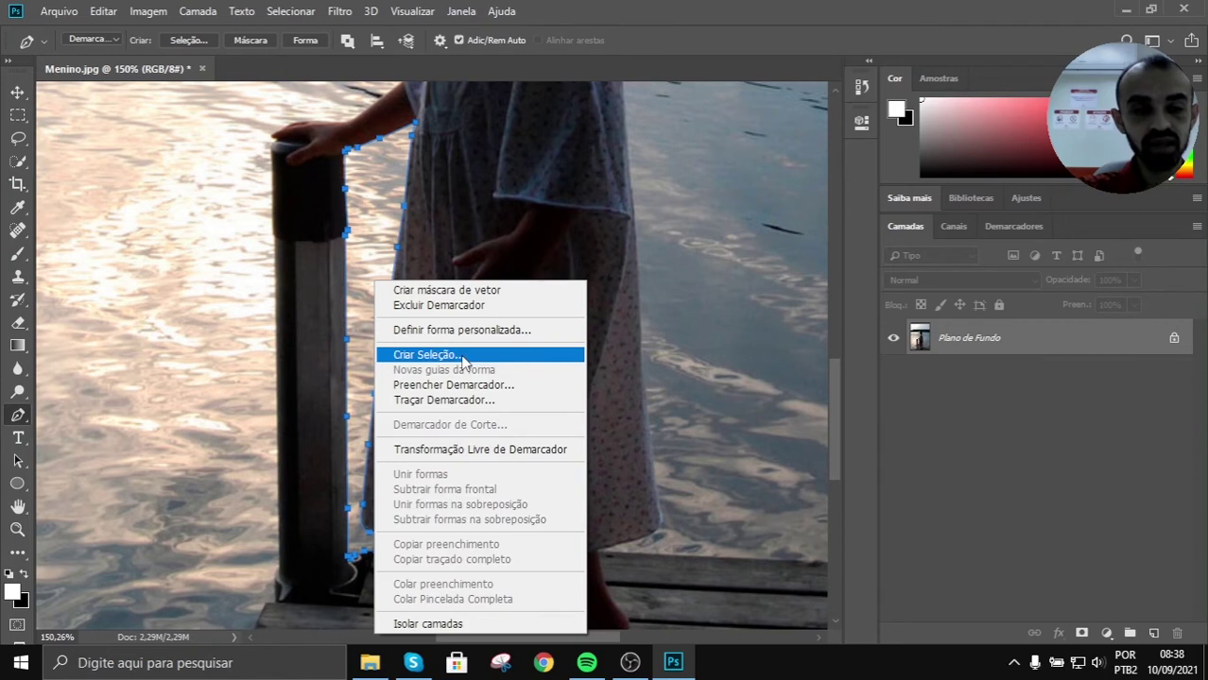
{"action": "left_click", "coordinate": [425, 354]}
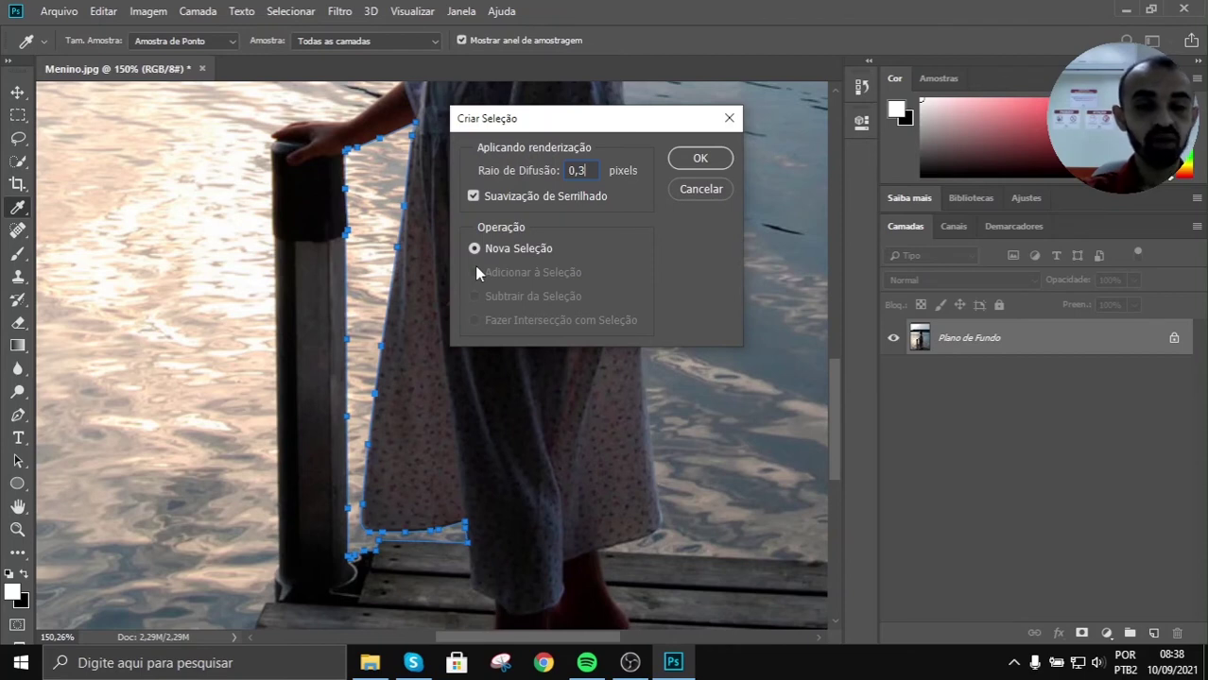
{"action": "left_click", "coordinate": [707, 161]}
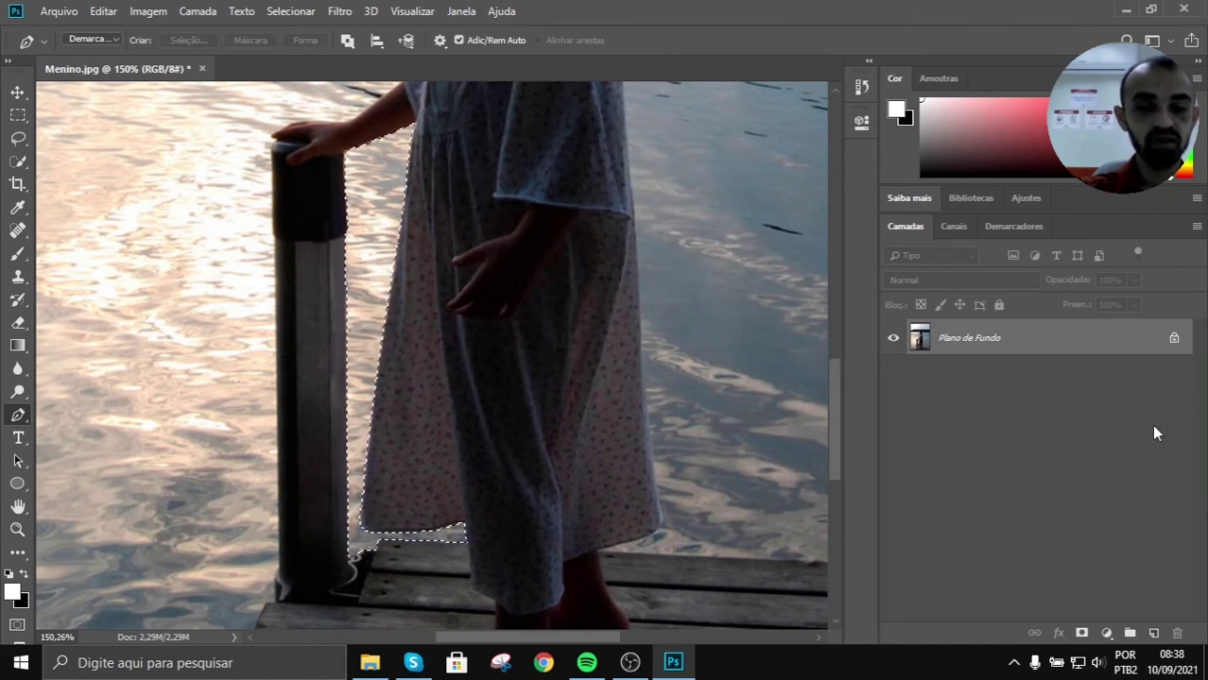
Step: Unlock the background layer, delete the selected water between the post and the dress, and clear the selection
{"action": "left_click", "coordinate": [1174, 339]}
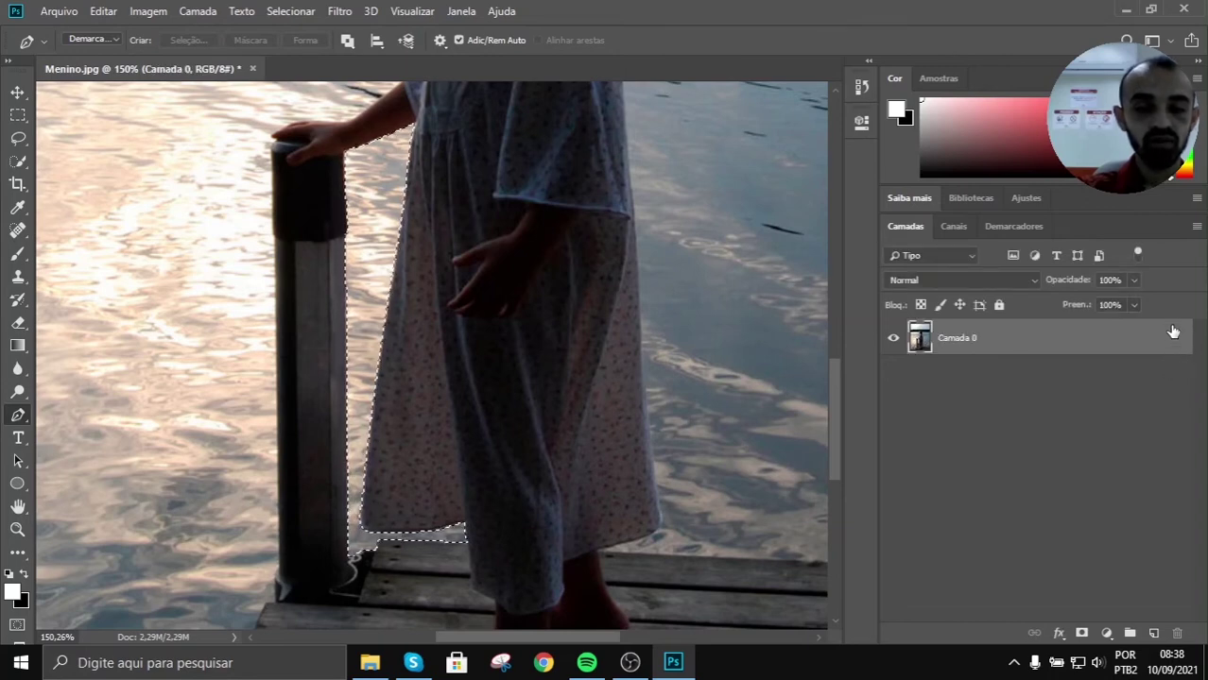
{"action": "key", "text": "Delete"}
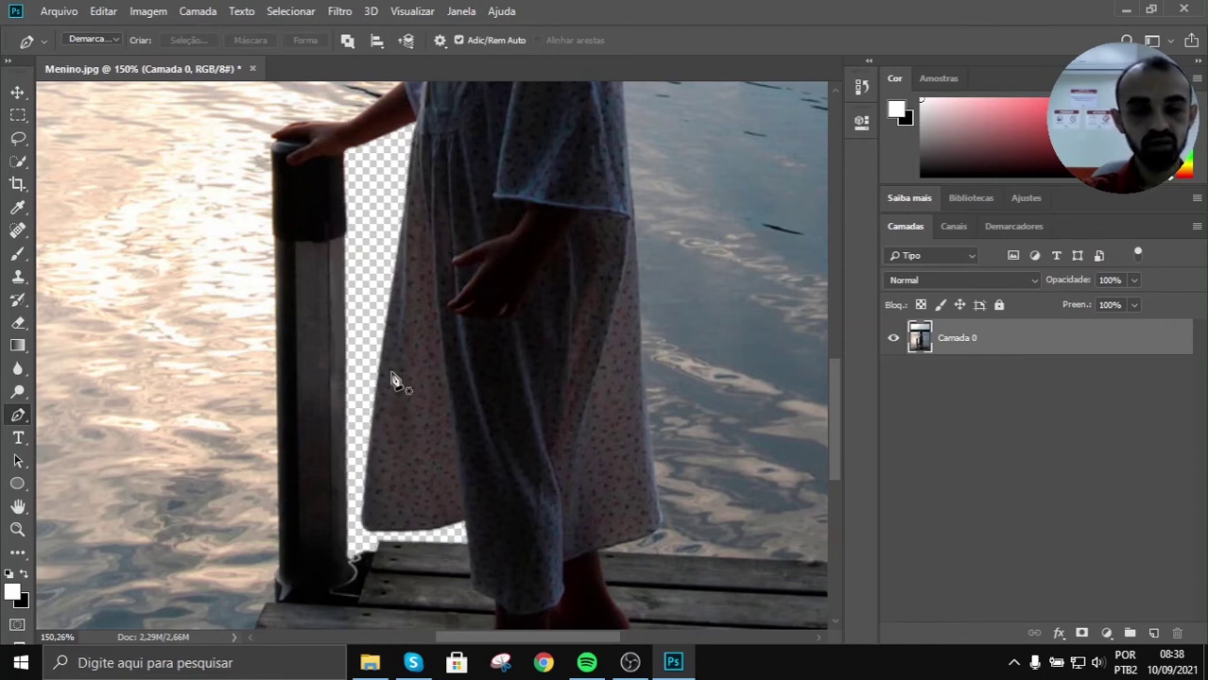
{"action": "scroll", "coordinate": [395, 380], "scroll_direction": "down", "scroll_amount": 5}
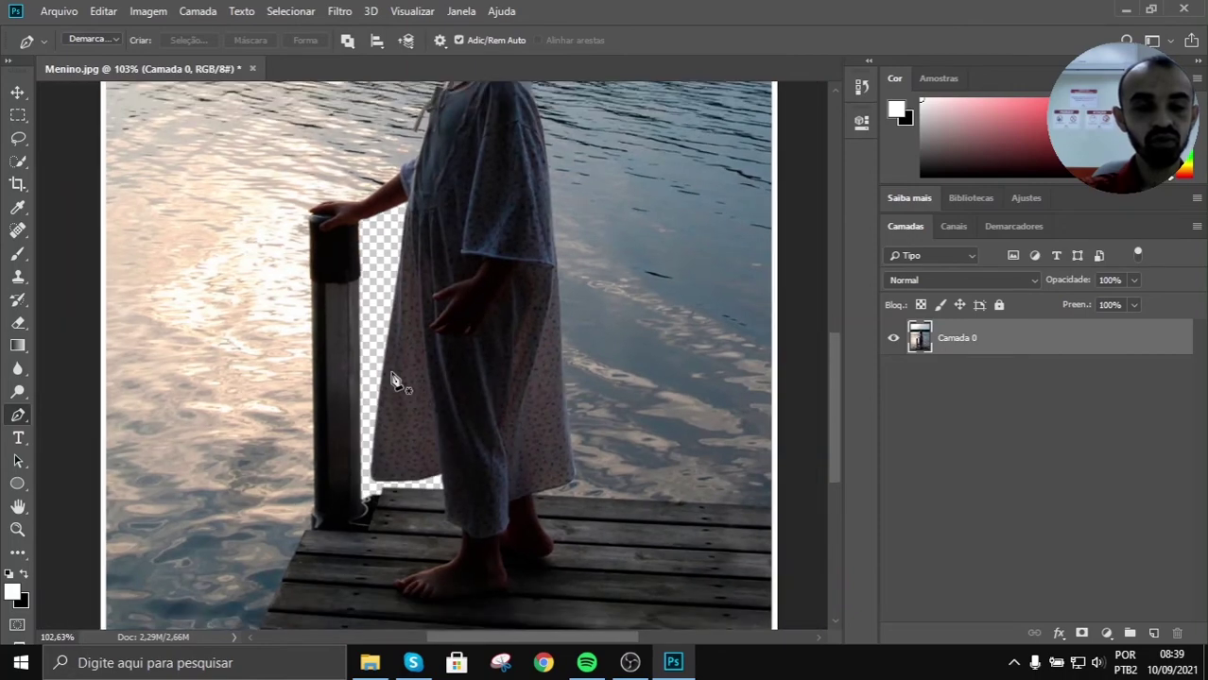
{"action": "scroll", "coordinate": [395, 380], "scroll_direction": "up", "scroll_amount": 2}
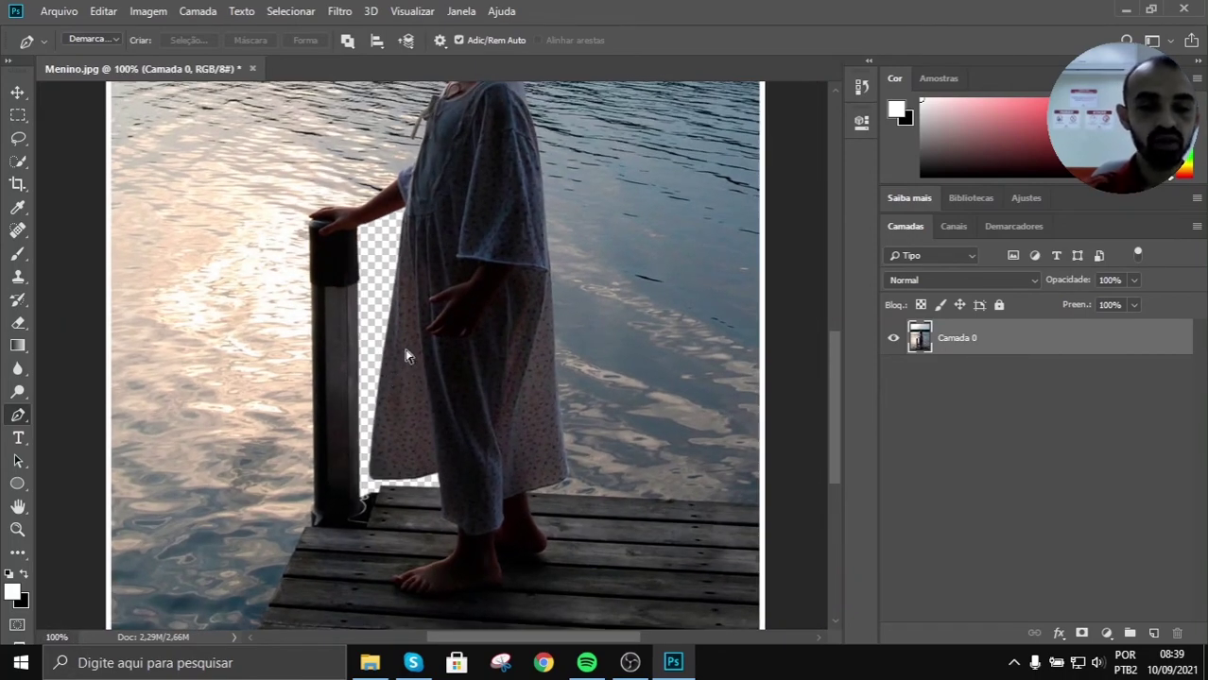
Step: Dismiss the Skype message notification covering the layer area
{"action": "key", "text": "ctrl+0"}
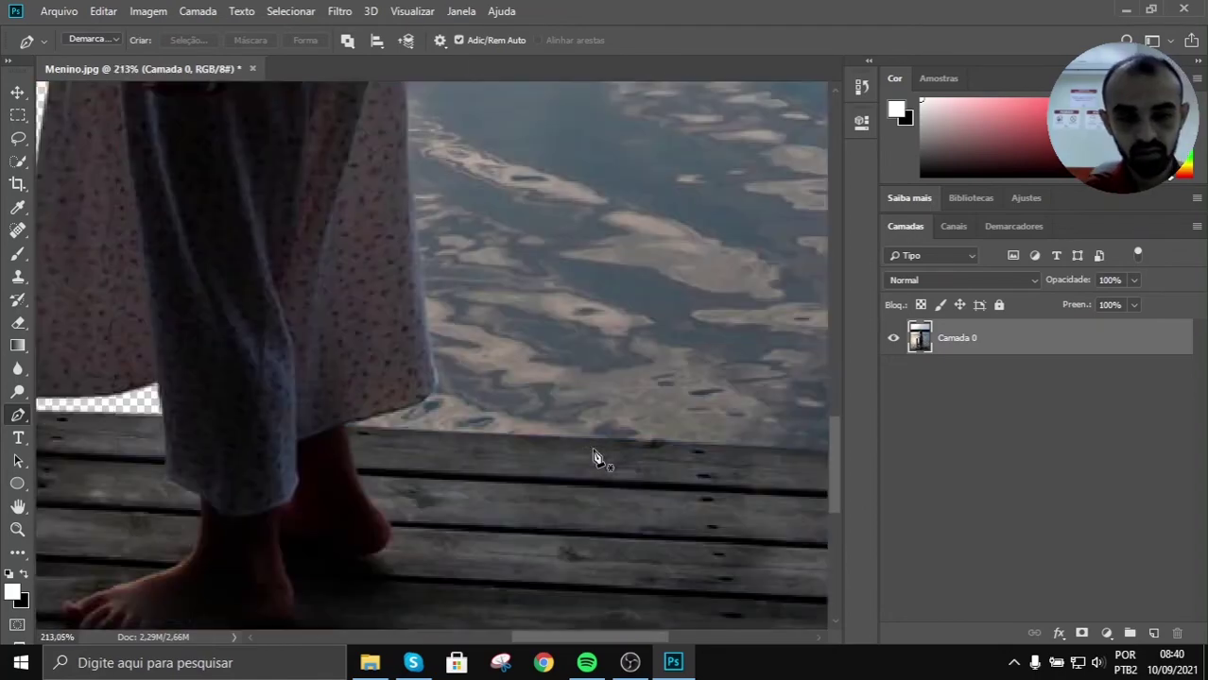
{"action": "scroll", "coordinate": [319, 303], "scroll_direction": "up", "scroll_amount": 15}
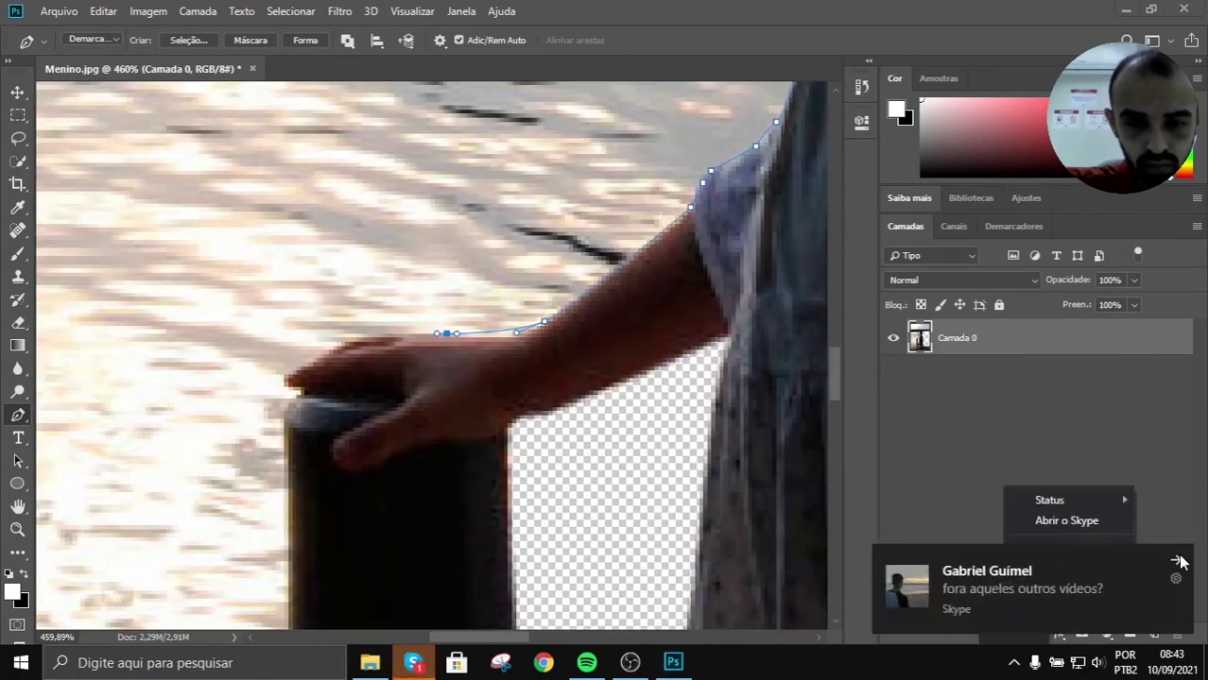
{"action": "left_click", "coordinate": [1179, 561]}
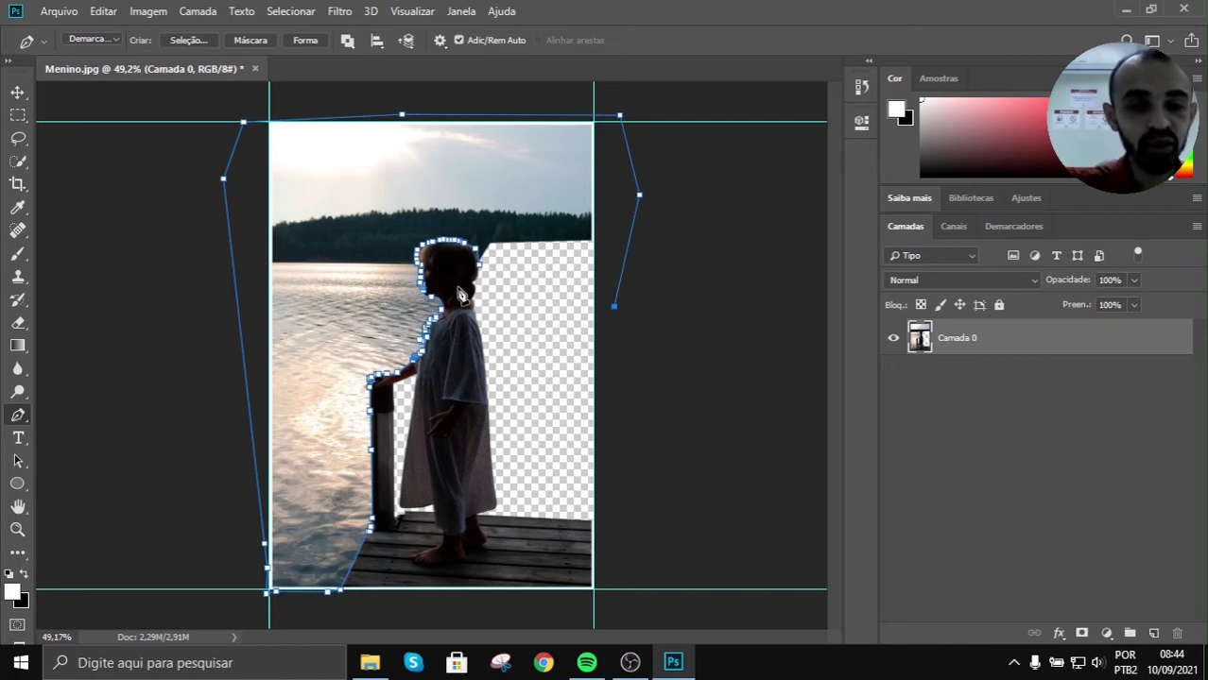
Step: Close the path around the remaining sky and water background at its starting anchor behind the child's head
{"action": "scroll", "coordinate": [427, 329], "scroll_direction": "up", "scroll_amount": 4}
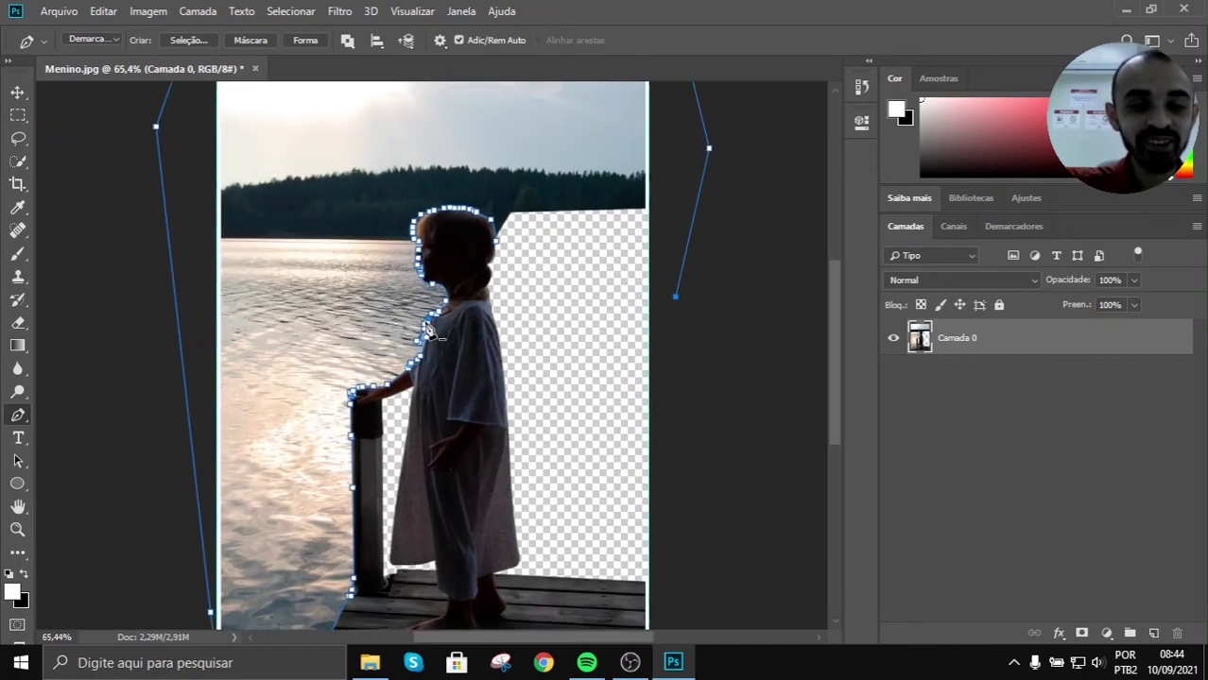
{"action": "scroll", "coordinate": [427, 329], "scroll_direction": "up", "scroll_amount": 1}
{"action": "scroll", "coordinate": [427, 329], "scroll_direction": "up", "scroll_amount": 1}
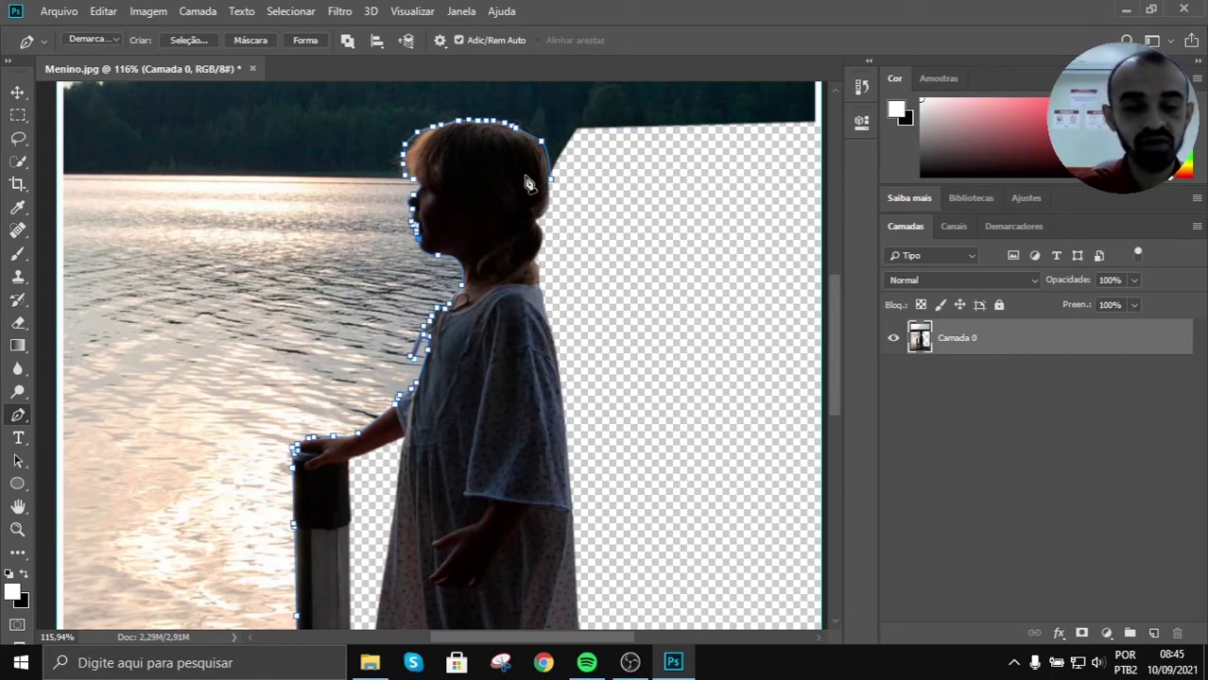
{"action": "scroll", "coordinate": [474, 242], "scroll_direction": "down", "scroll_amount": 3}
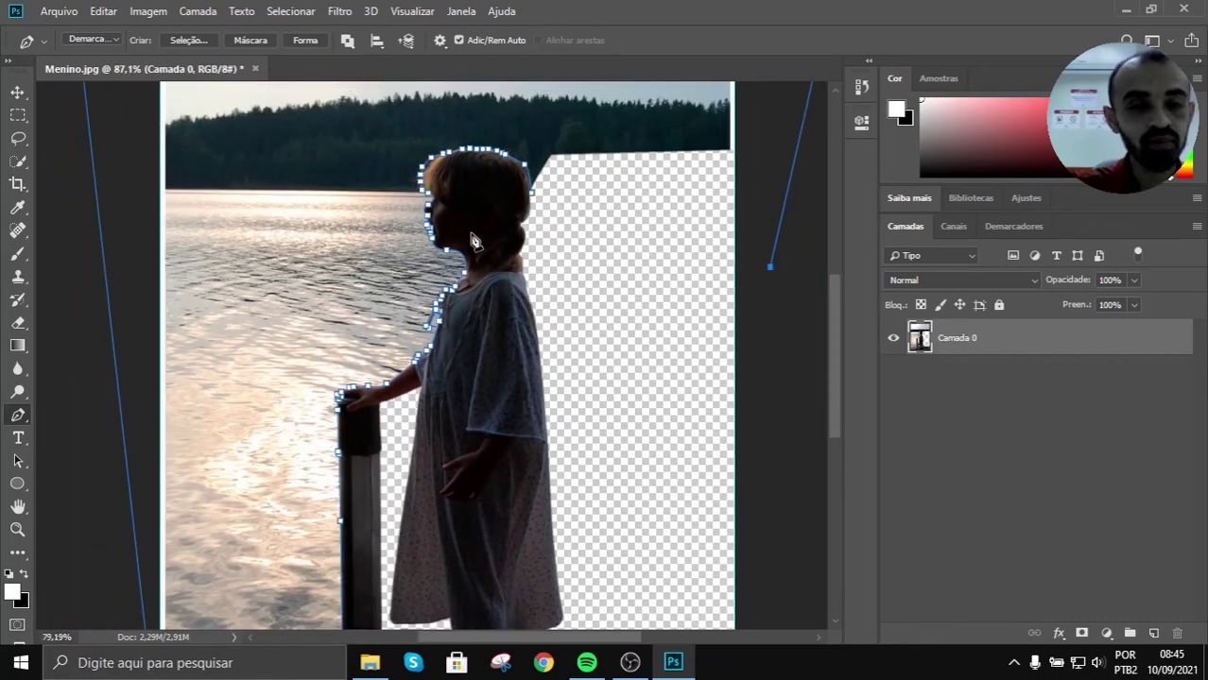
{"action": "scroll", "coordinate": [476, 241], "scroll_direction": "down", "scroll_amount": 1}
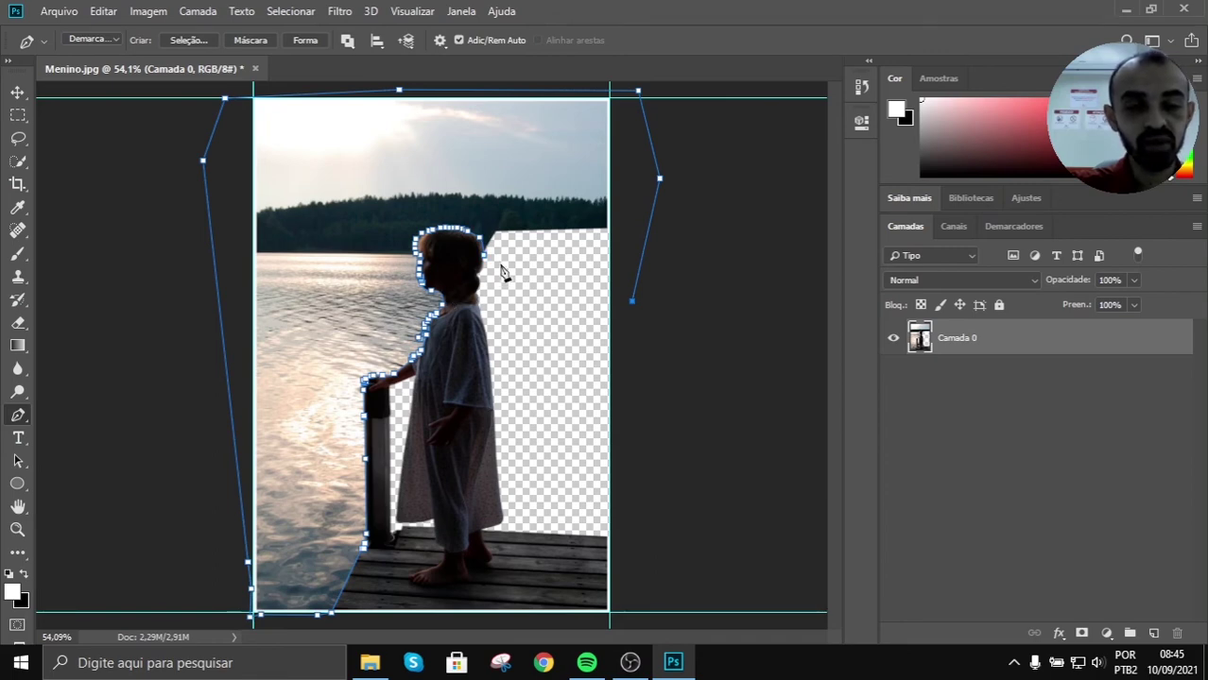
{"action": "scroll", "coordinate": [496, 296], "scroll_direction": "up", "scroll_amount": 4}
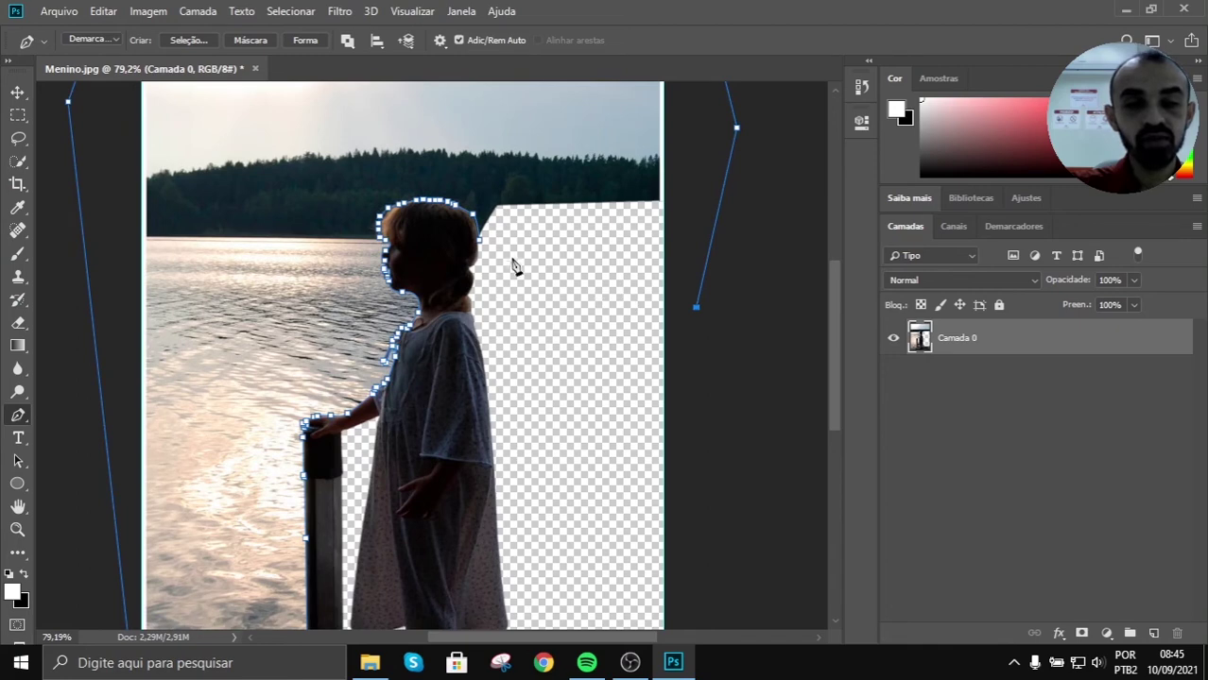
{"action": "scroll", "coordinate": [504, 264], "scroll_direction": "up", "scroll_amount": 3}
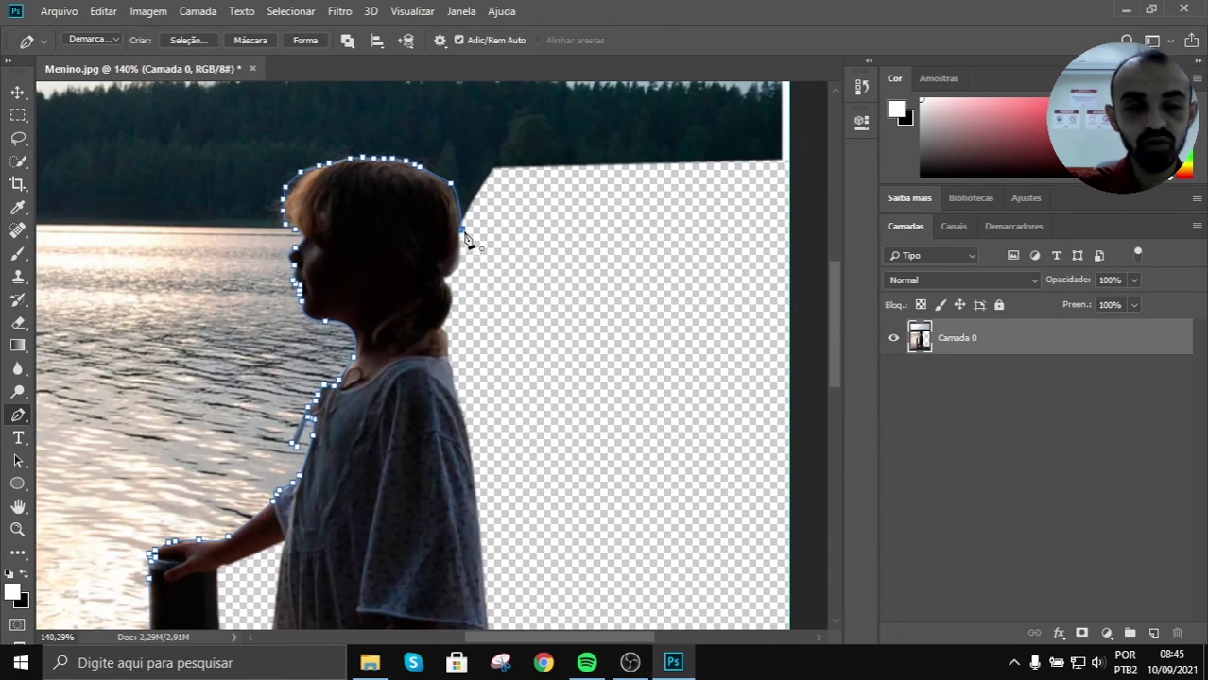
{"action": "left_click", "coordinate": [464, 233]}
Step: Convert the closed path around the remaining sky and water into a selection
{"action": "scroll", "coordinate": [489, 263], "scroll_direction": "down", "scroll_amount": 3}
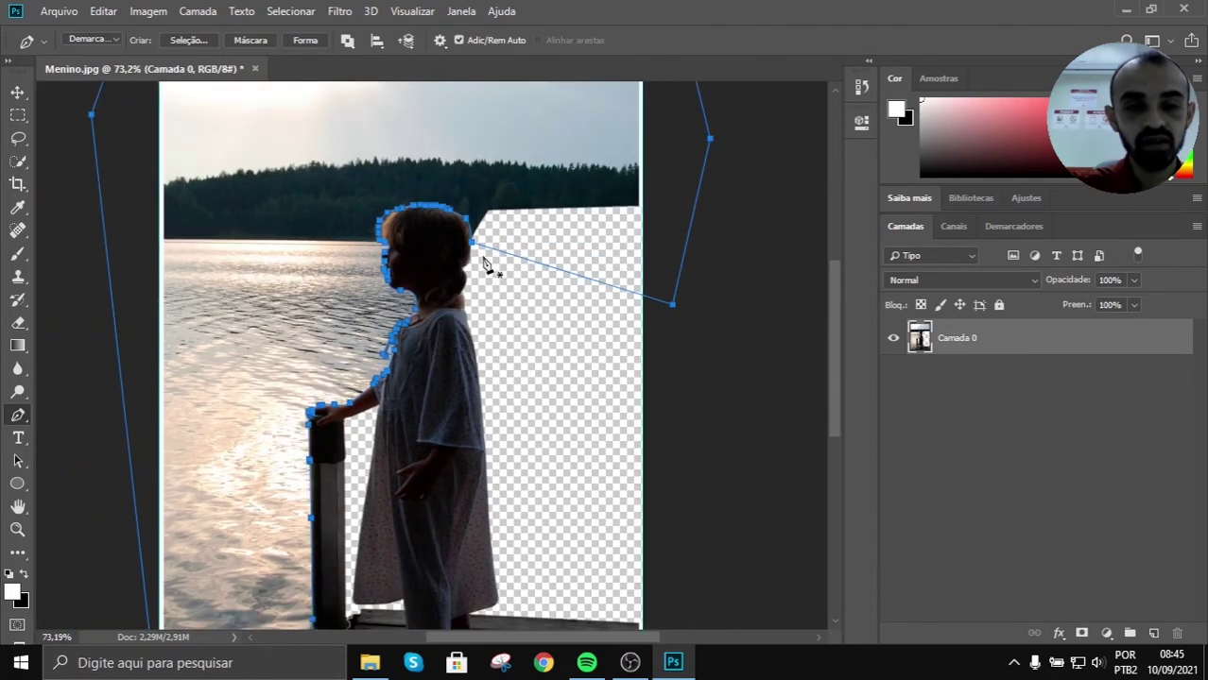
{"action": "scroll", "coordinate": [484, 264], "scroll_direction": "down", "scroll_amount": 2}
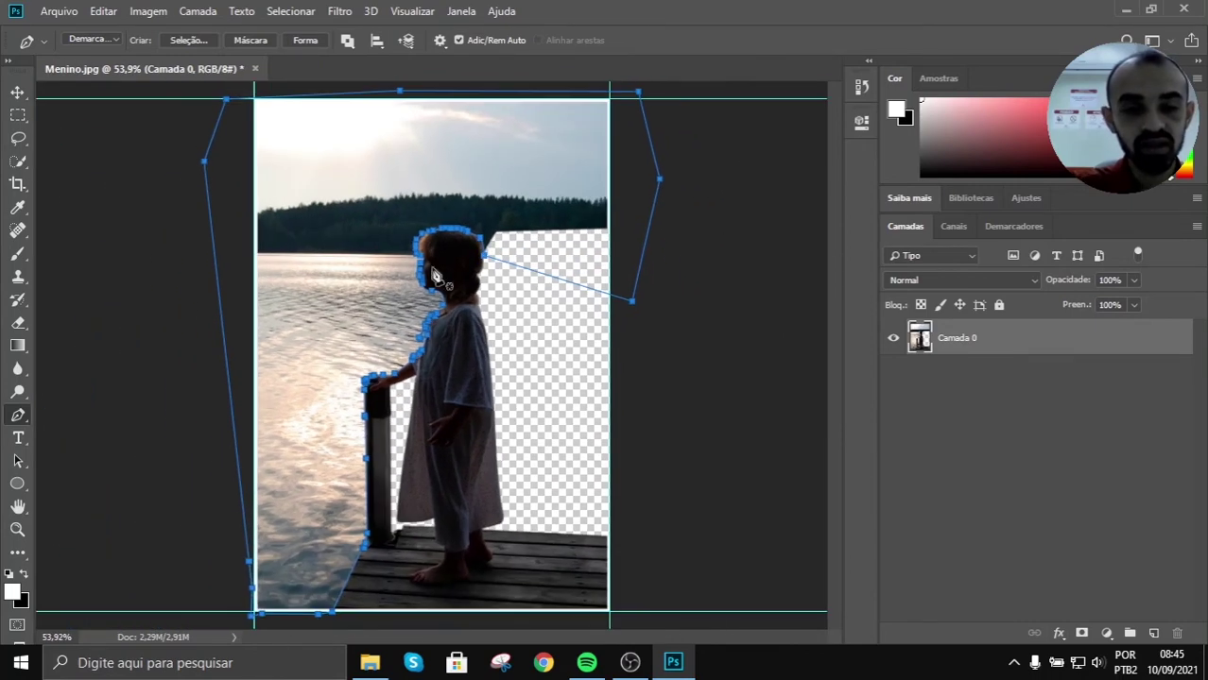
{"action": "right_click", "coordinate": [504, 175]}
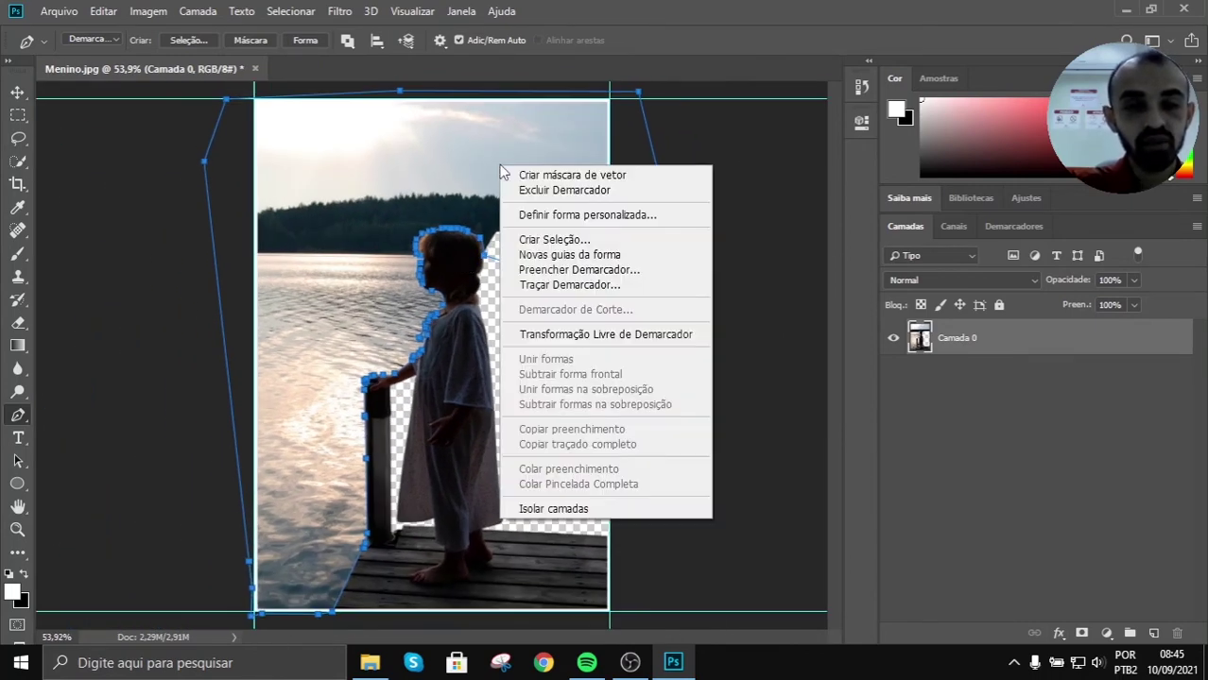
{"action": "left_click", "coordinate": [554, 239]}
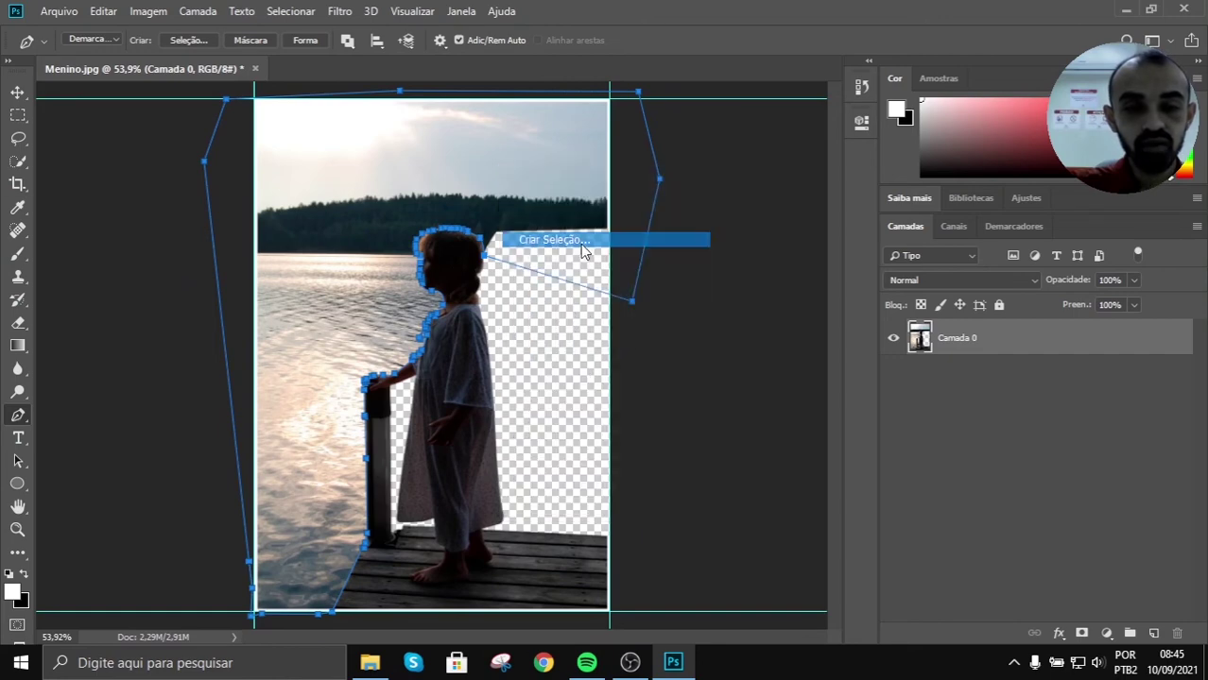
{"action": "left_click", "coordinate": [700, 160]}
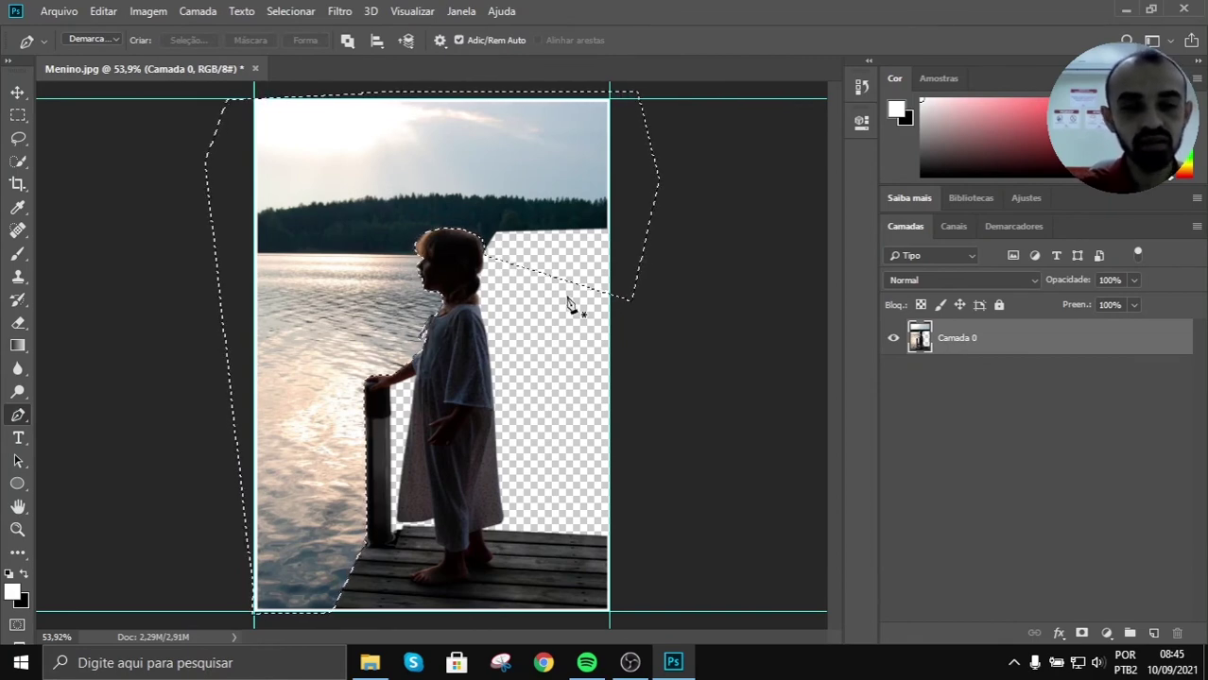
Step: Delete the selected sky and water, clear the selection, and switch to the Move tool
{"action": "key", "text": "Delete"}
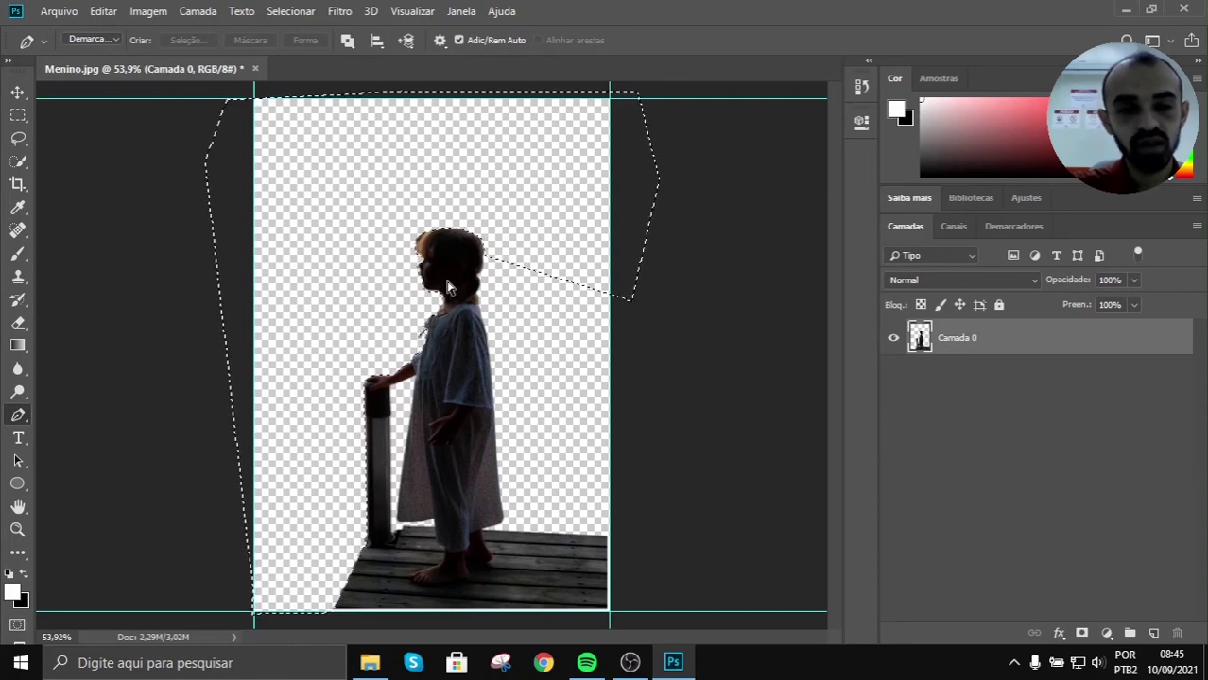
{"action": "key", "text": "ctrl+d"}
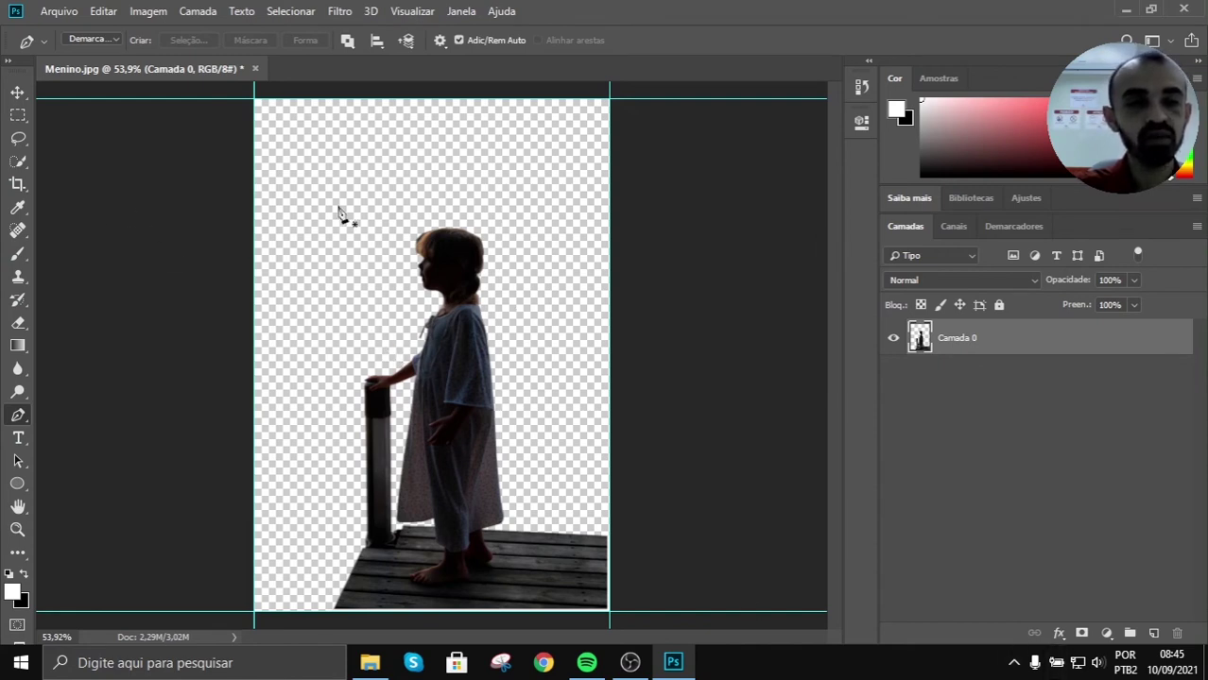
{"action": "left_click", "coordinate": [17, 92]}
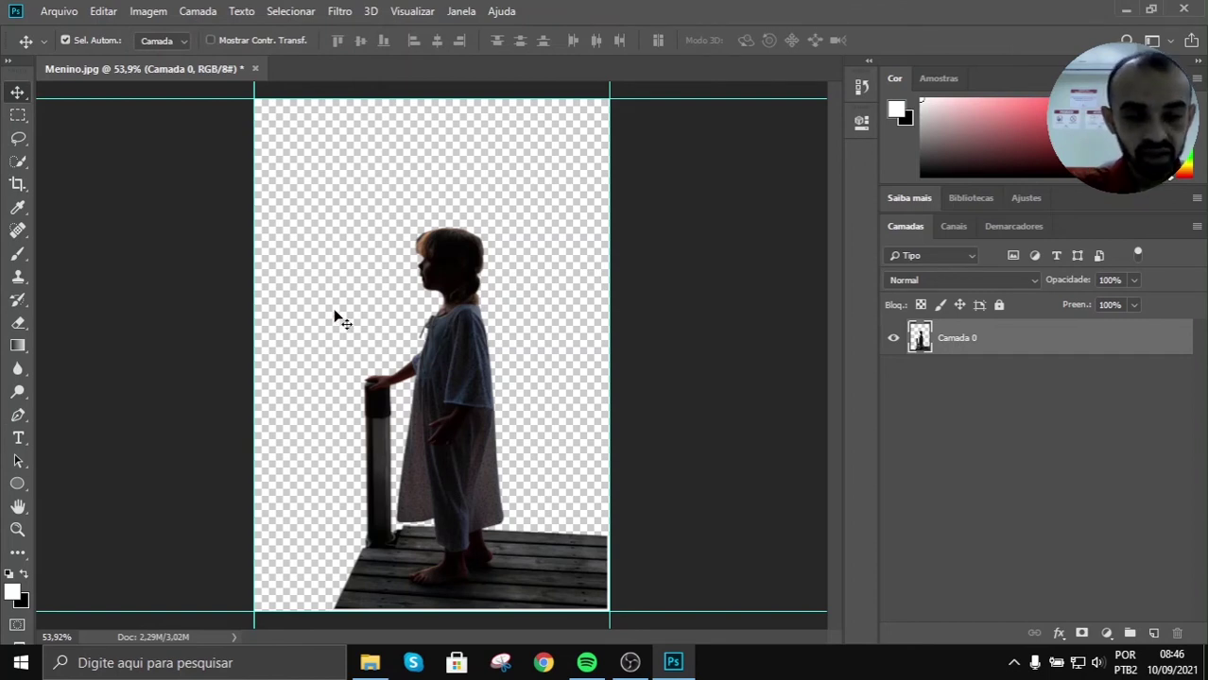
{"action": "scroll", "coordinate": [413, 565], "scroll_direction": "up", "scroll_amount": 3}
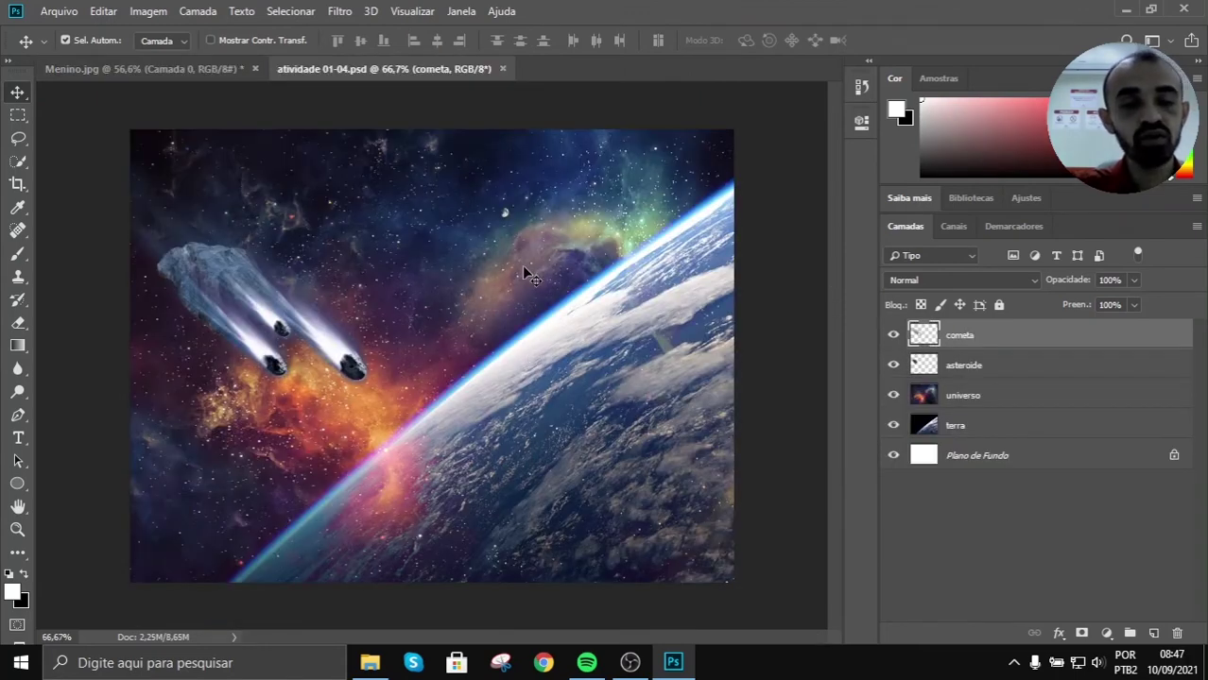
Step: Float the Menino.jpg window beside atividade 01-04.psd and copy the child cutout into the space composition
{"action": "left_click", "coordinate": [180, 69]}
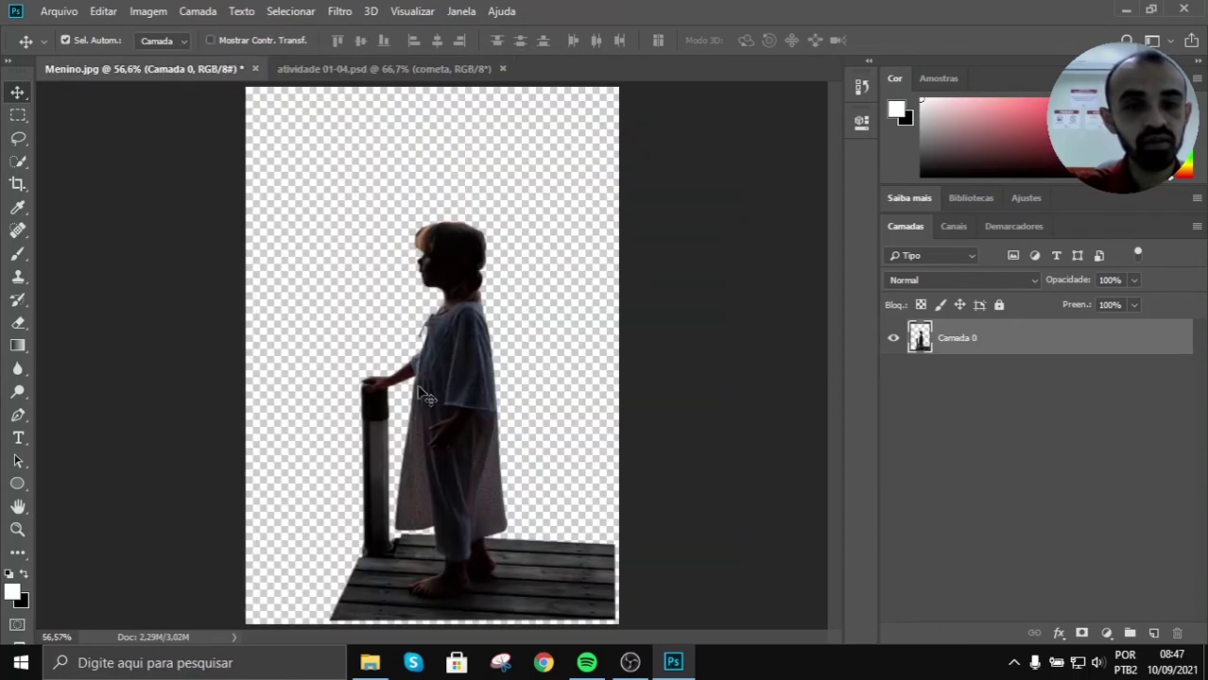
{"action": "left_click", "coordinate": [388, 69]}
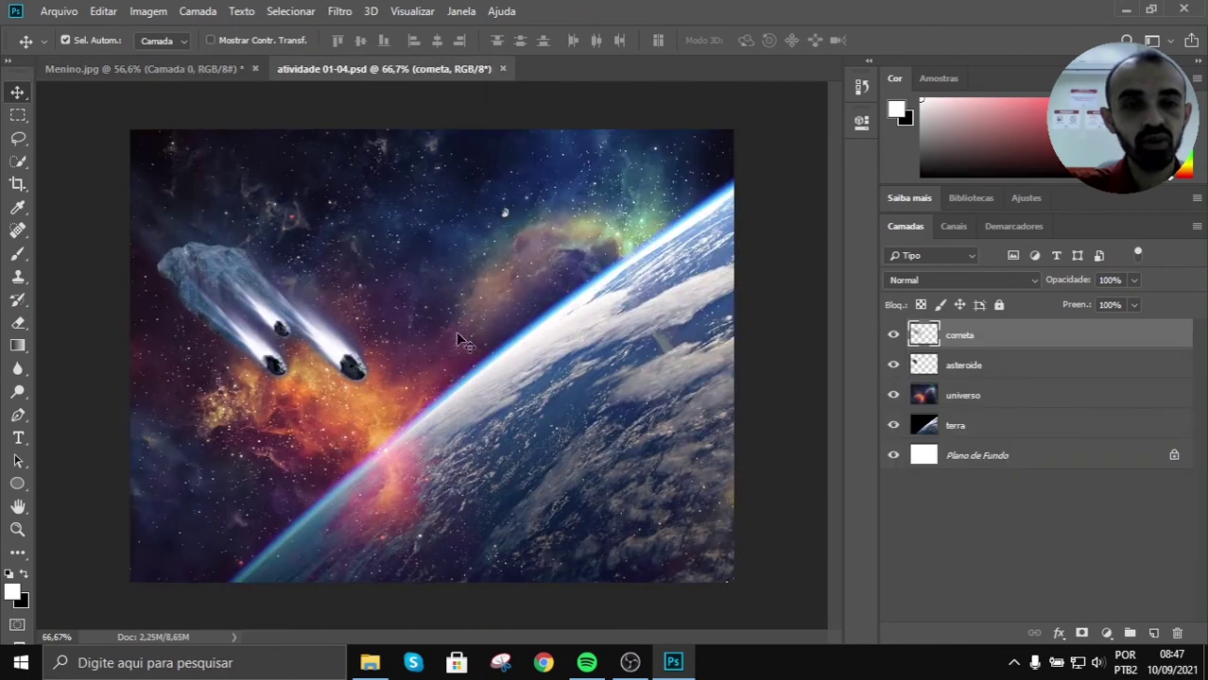
{"action": "left_click", "coordinate": [174, 73]}
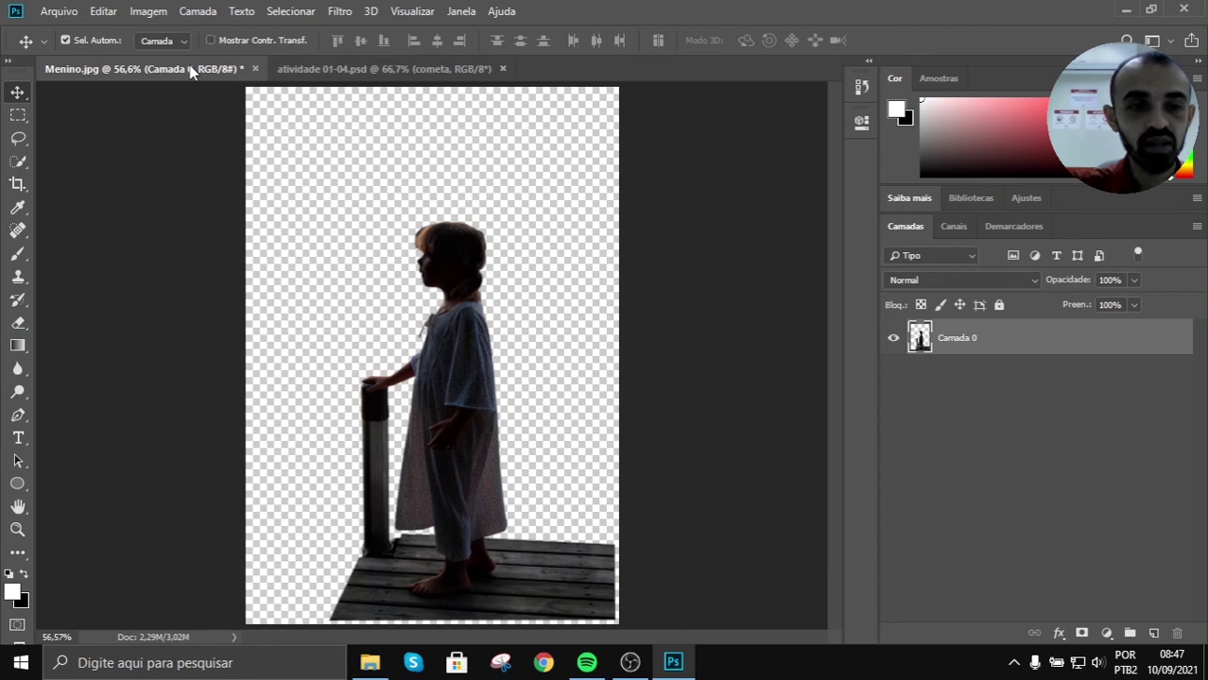
{"action": "left_click_drag", "start_coordinate": [192, 73], "coordinate": [955, 133]}
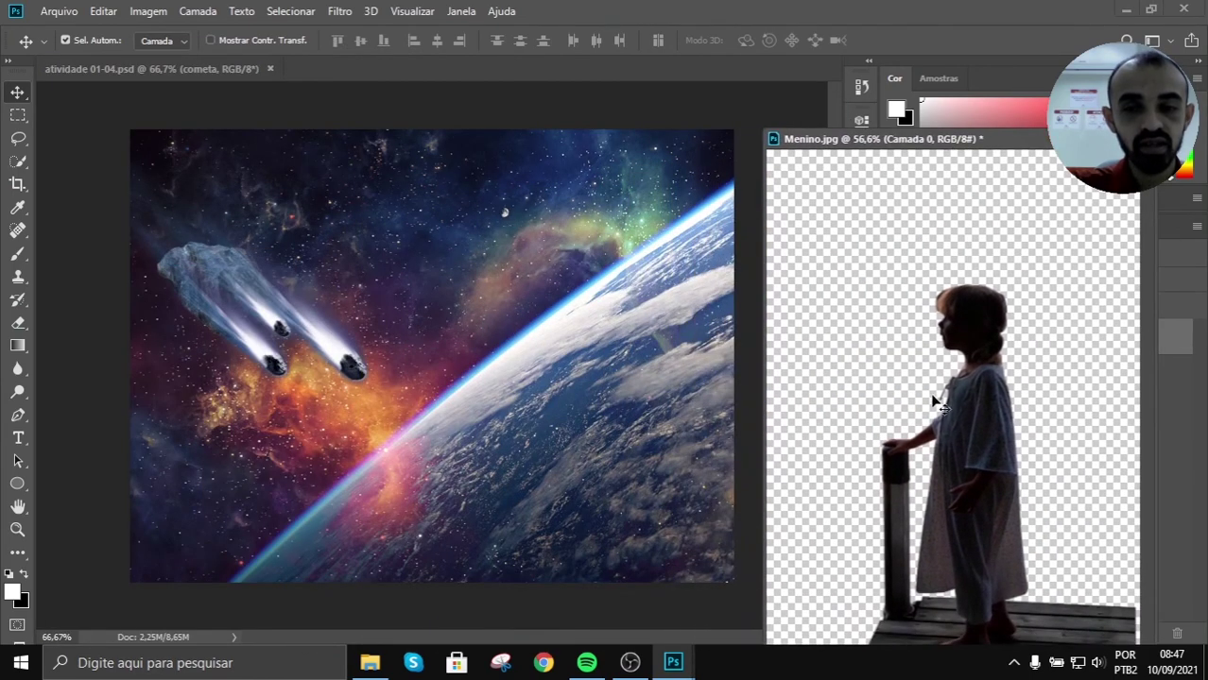
{"action": "left_click_drag", "start_coordinate": [934, 402], "coordinate": [494, 406]}
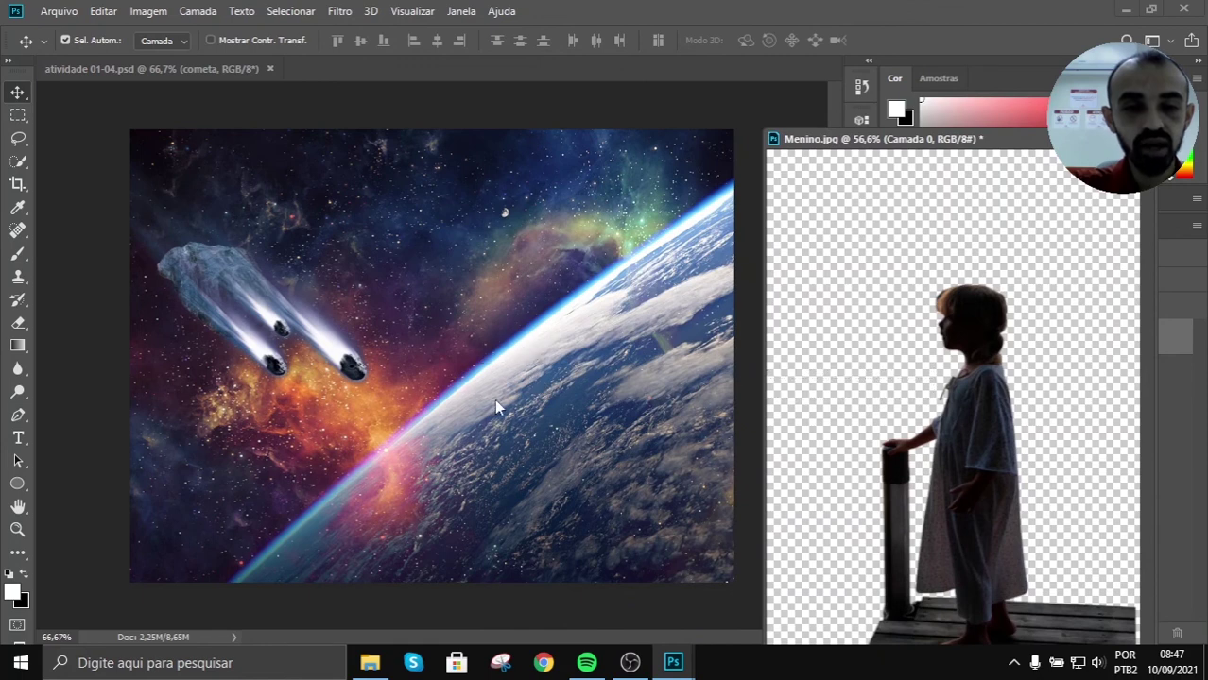
{"action": "left_click_drag", "start_coordinate": [957, 490], "coordinate": [392, 423]}
Step: Close Menino.jpg without saving its changes
{"action": "left_click", "coordinate": [1043, 202]}
{"action": "key", "text": "ctrl+w"}
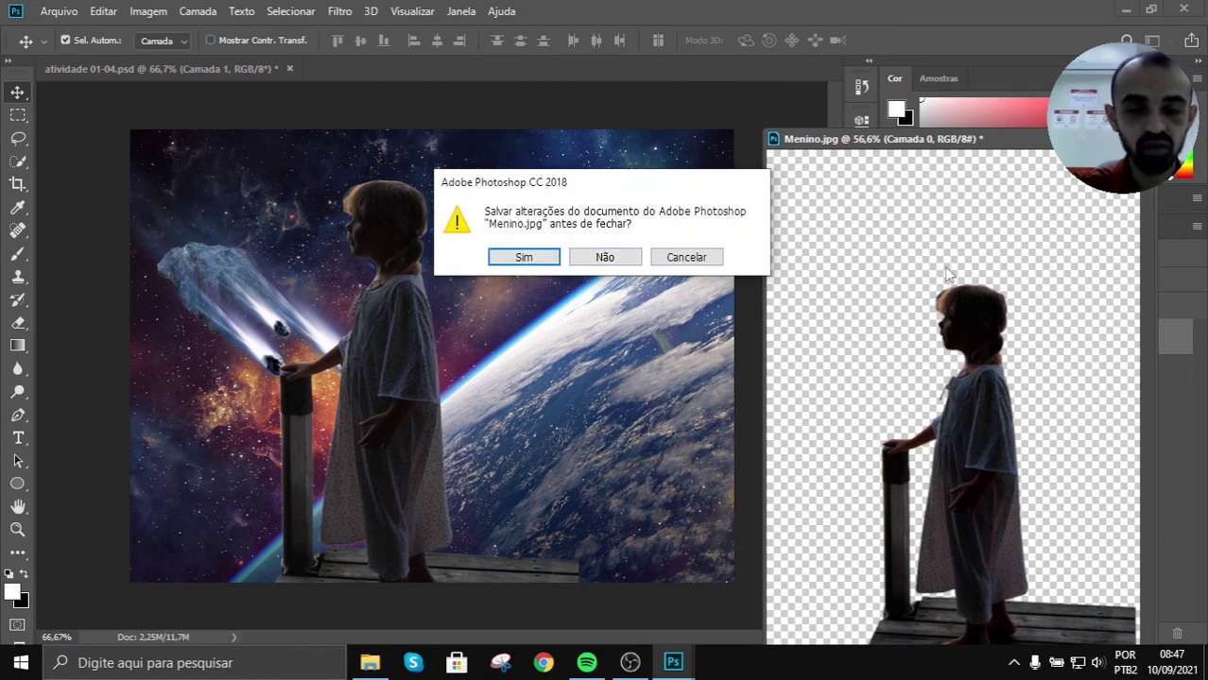
{"action": "left_click", "coordinate": [621, 261]}
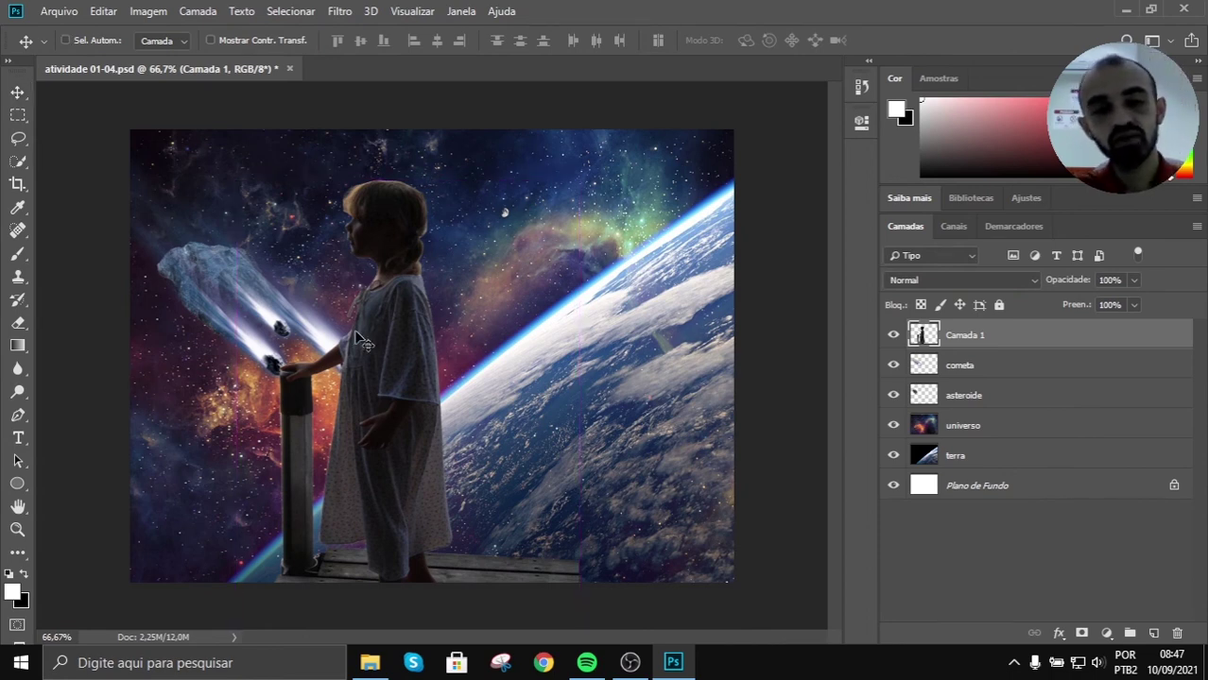
{"action": "key", "text": "ctrl+t"}
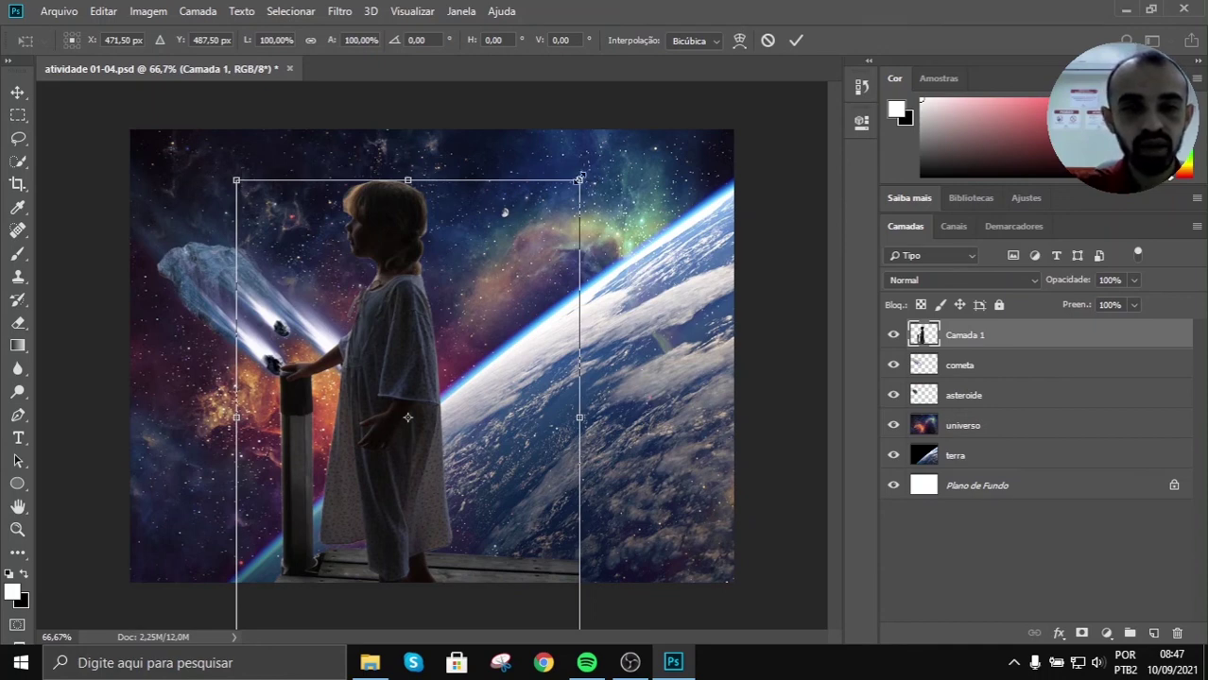
{"action": "left_click_drag", "start_coordinate": [580, 179], "coordinate": [610, 213]}
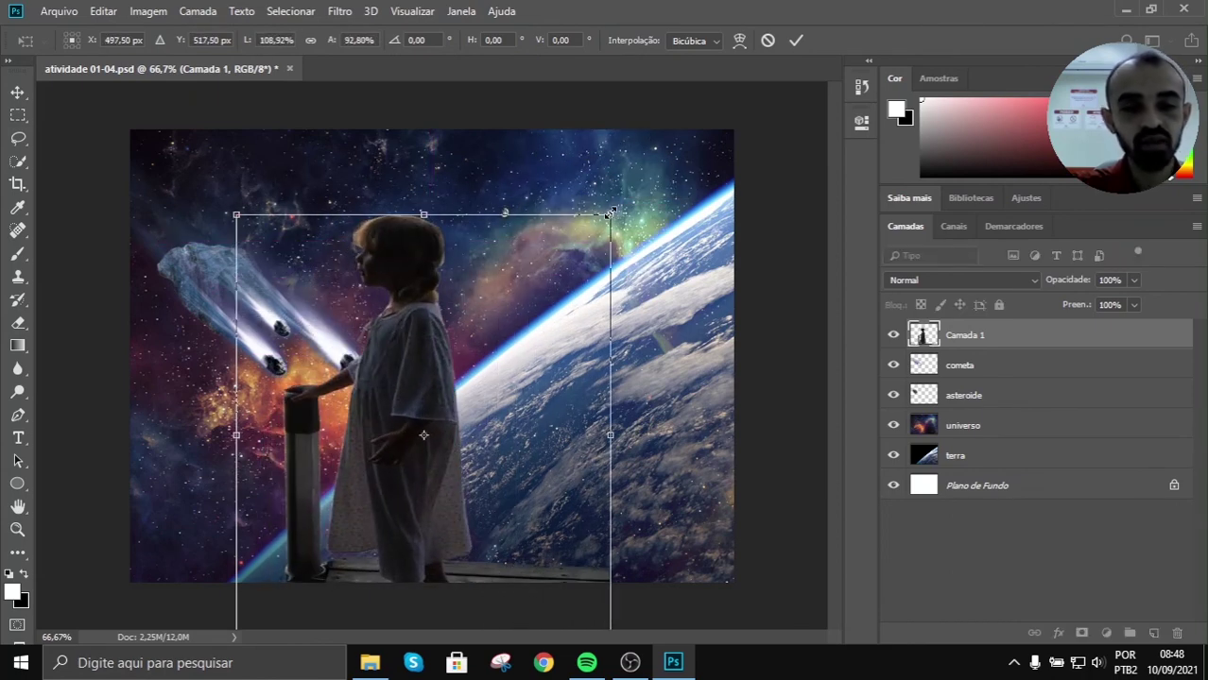
{"action": "key", "text": "Return"}
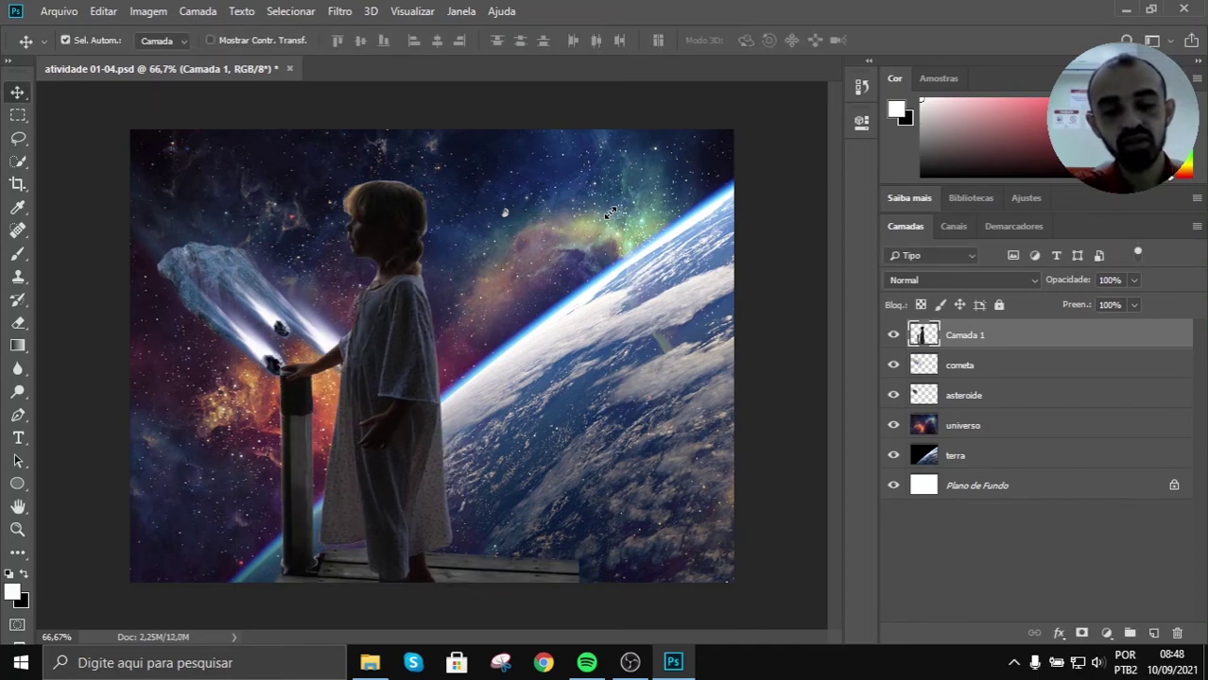
Step: Scale the child layer proportionally to about 40% and place it in the lower-left corner of the space image
{"action": "key", "text": "ctrl+t"}
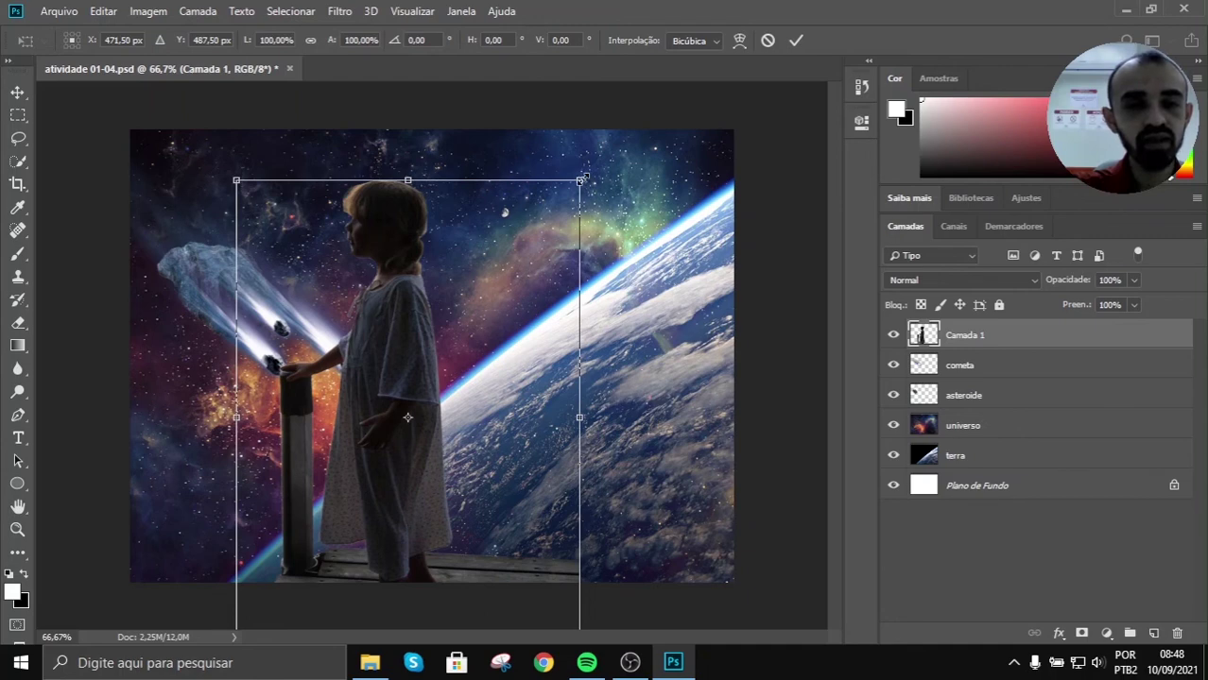
{"action": "left_click_drag", "start_coordinate": [583, 178], "coordinate": [526, 428]}
{"action": "left_click_drag", "start_coordinate": [345, 487], "coordinate": [234, 426]}
{"action": "left_click_drag", "start_coordinate": [335, 298], "coordinate": [269, 393]}
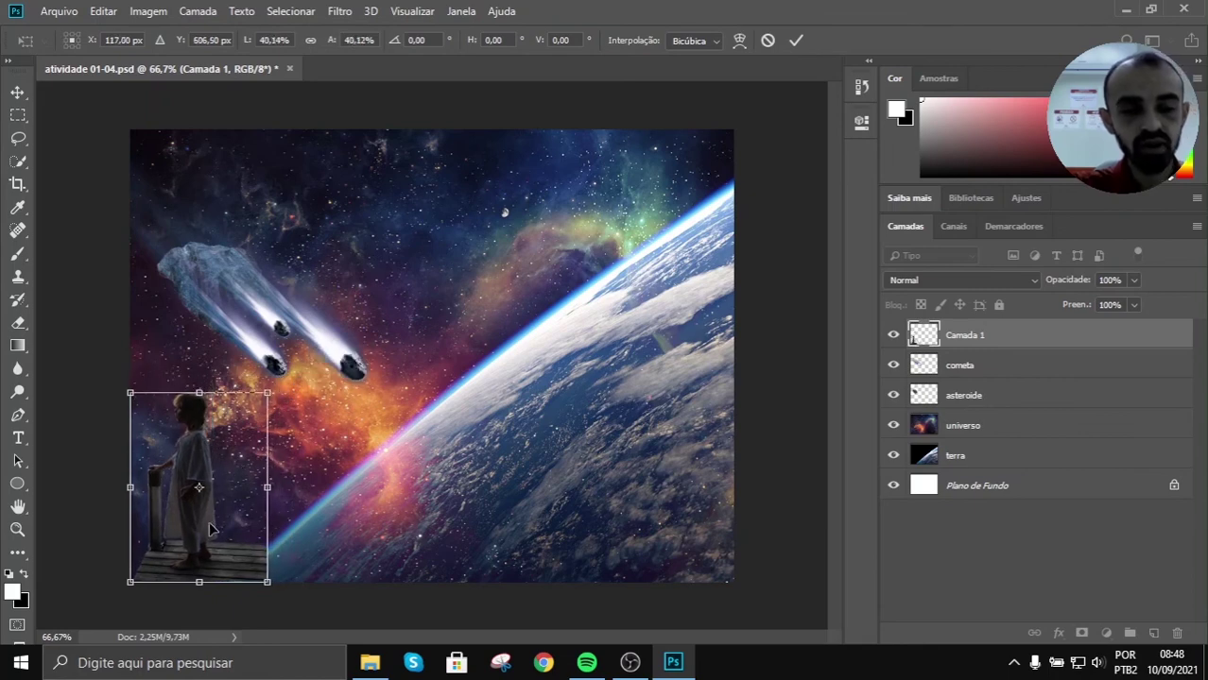
Step: Flip the child layer horizontally, nudge it slightly toward the image's lower-left corner, and apply the transformation
{"action": "right_click", "coordinate": [225, 459]}
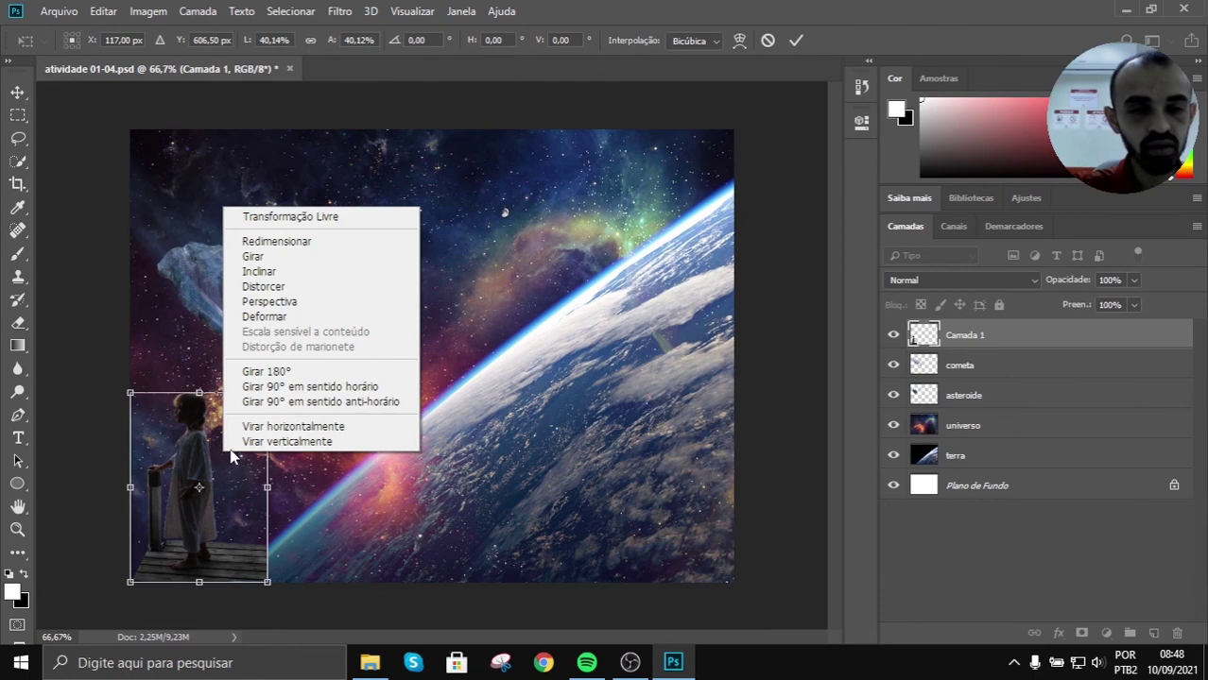
{"action": "left_click", "coordinate": [307, 428]}
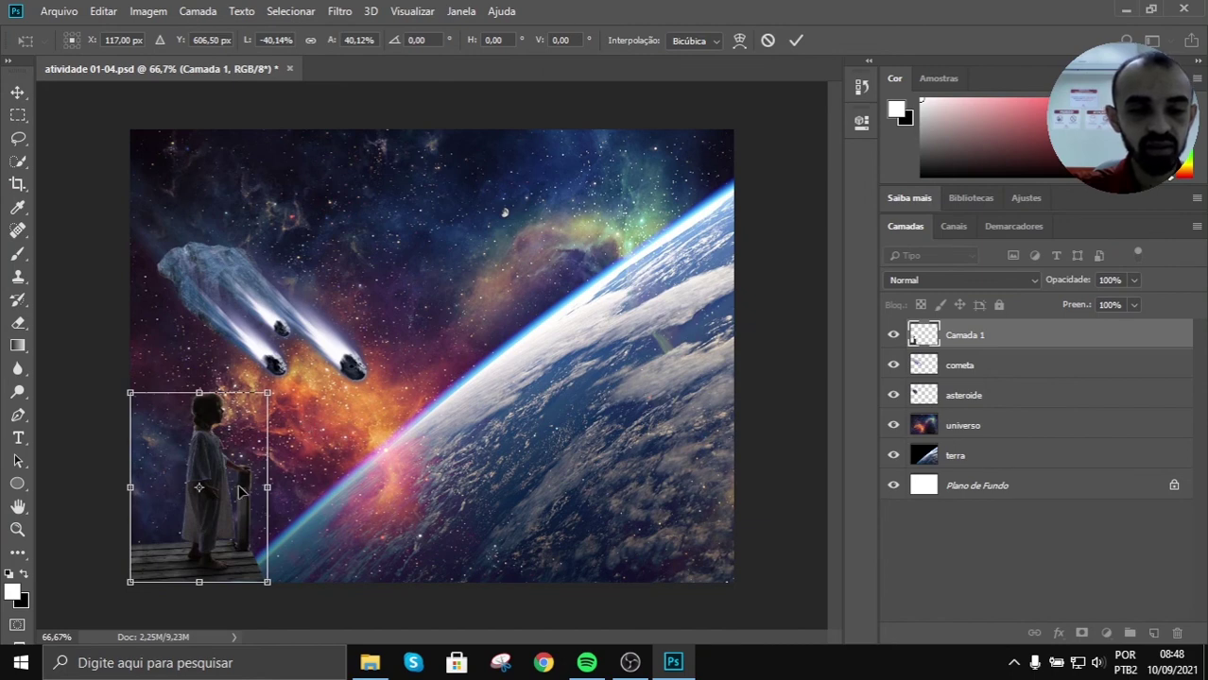
{"action": "mouse_move", "coordinate": [240, 490]}
{"action": "left_mouse_down"}
{"action": "mouse_move", "coordinate": [220, 497]}
{"action": "mouse_move", "coordinate": [232, 496]}
{"action": "left_mouse_up"}
{"action": "key", "text": "Return"}
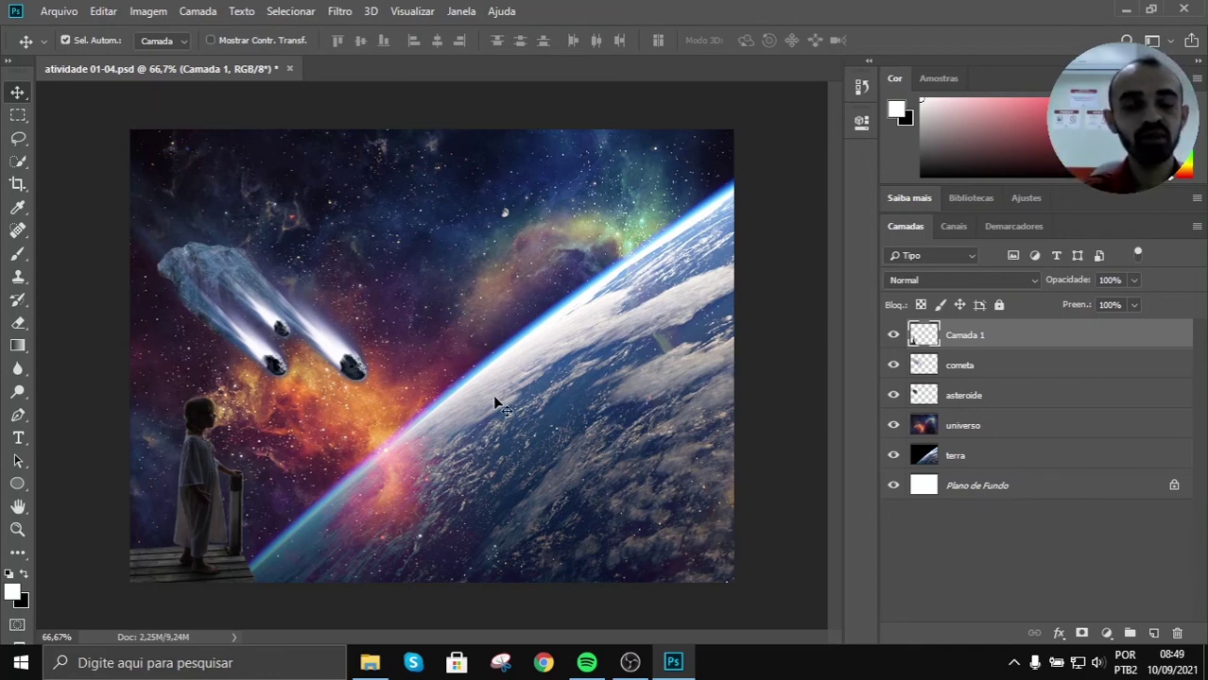
{"action": "scroll", "coordinate": [518, 338], "scroll_direction": "down", "scroll_amount": 1}
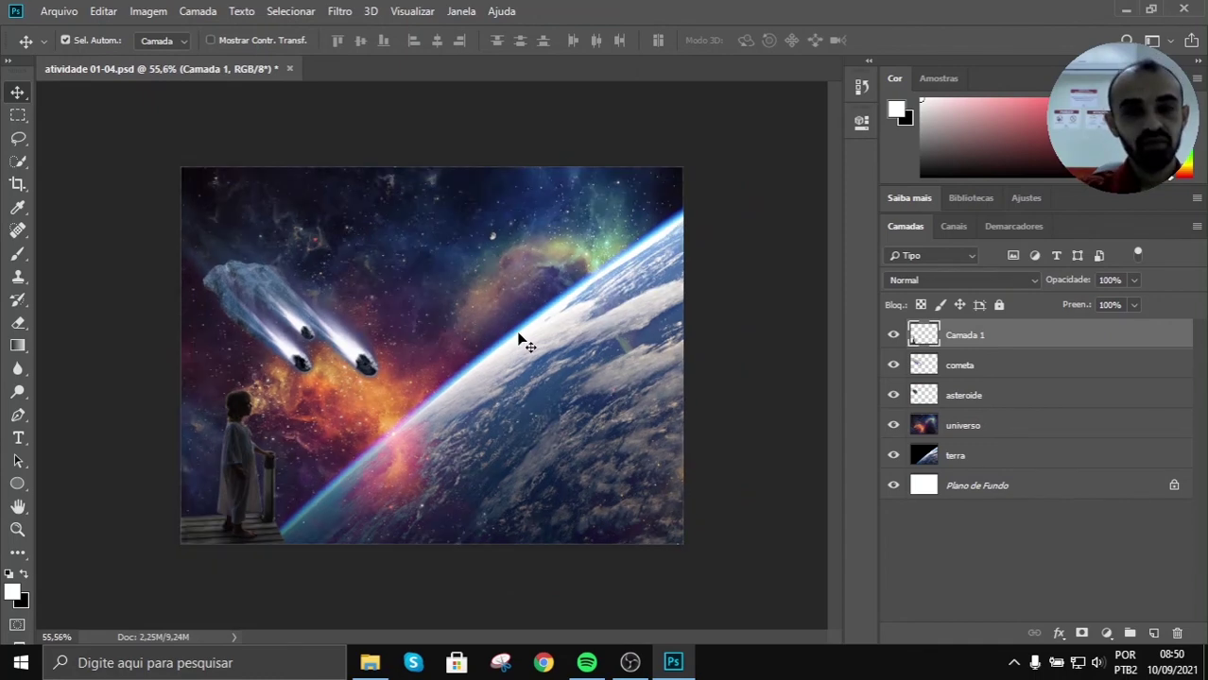